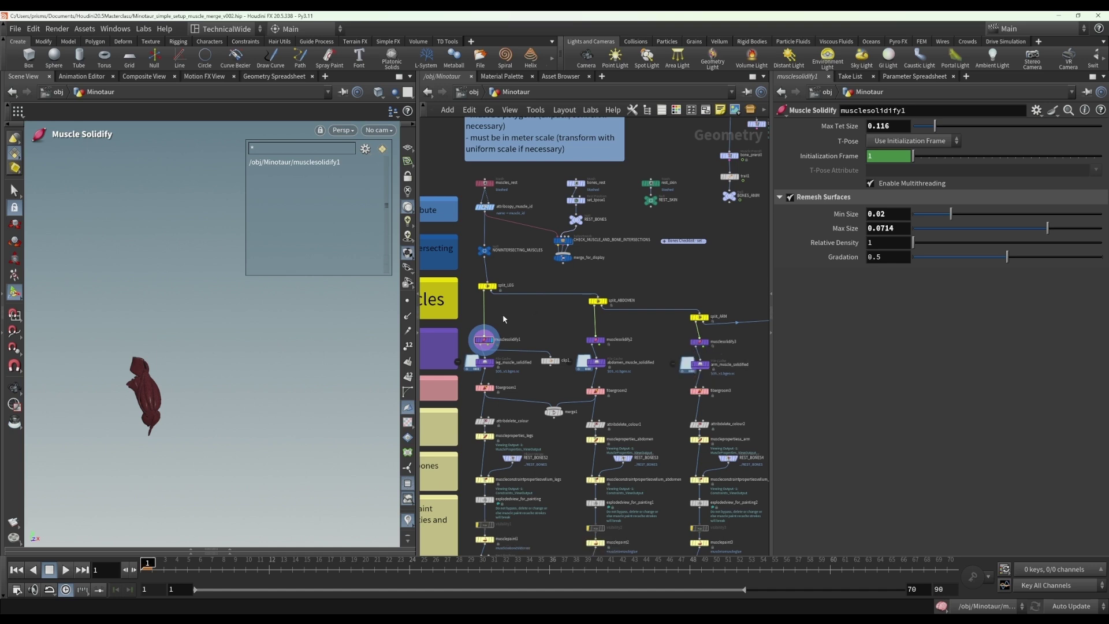
Inspect the split_LEG group and the Muscle Solidify settings of the leg, abdomen, arm and back branches.
middle_click_drag(524, 327, 552, 265)
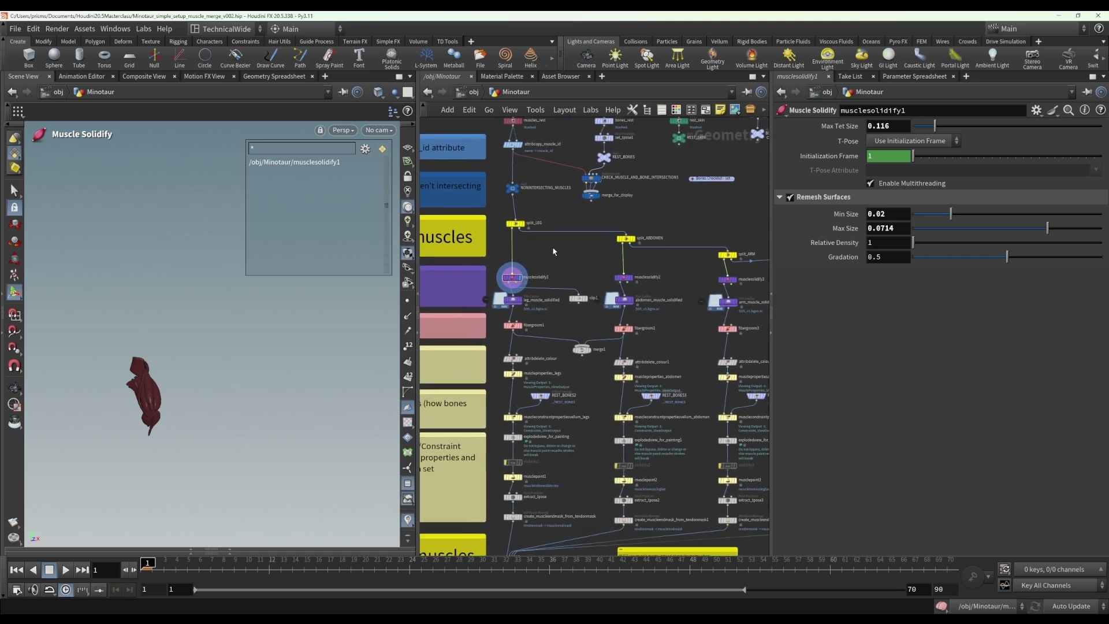
left_click(516, 228)
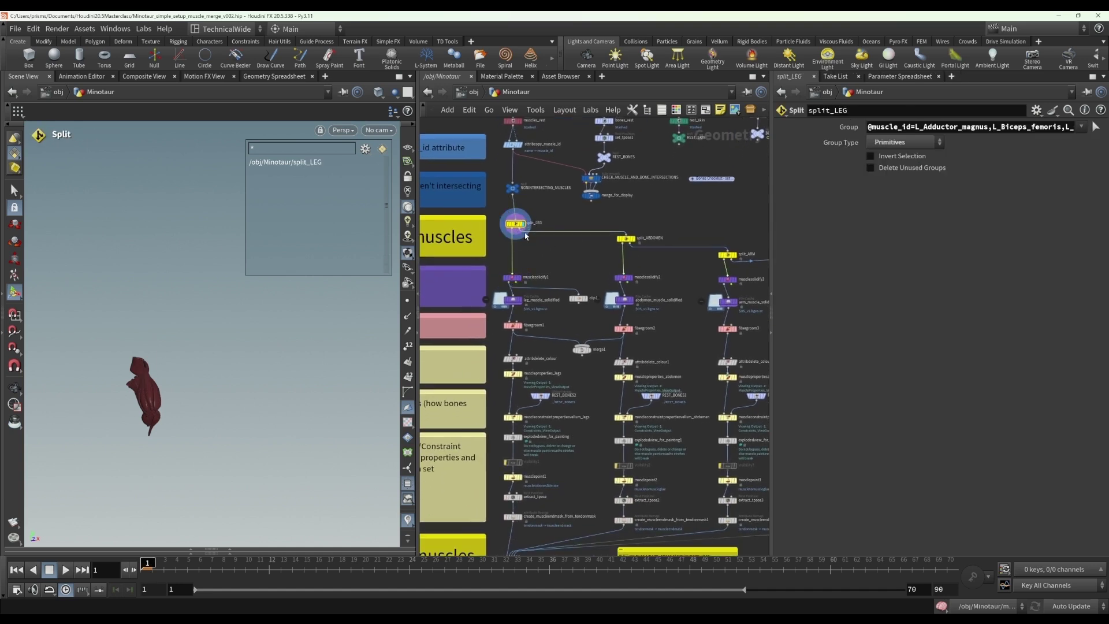
left_click(512, 278)
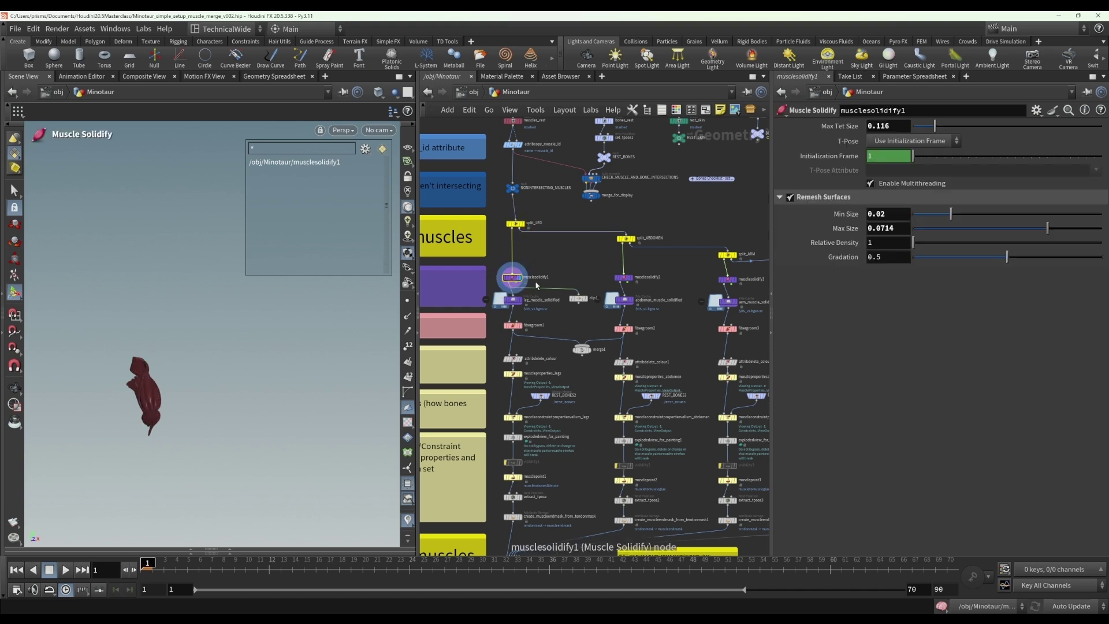
left_click(623, 278)
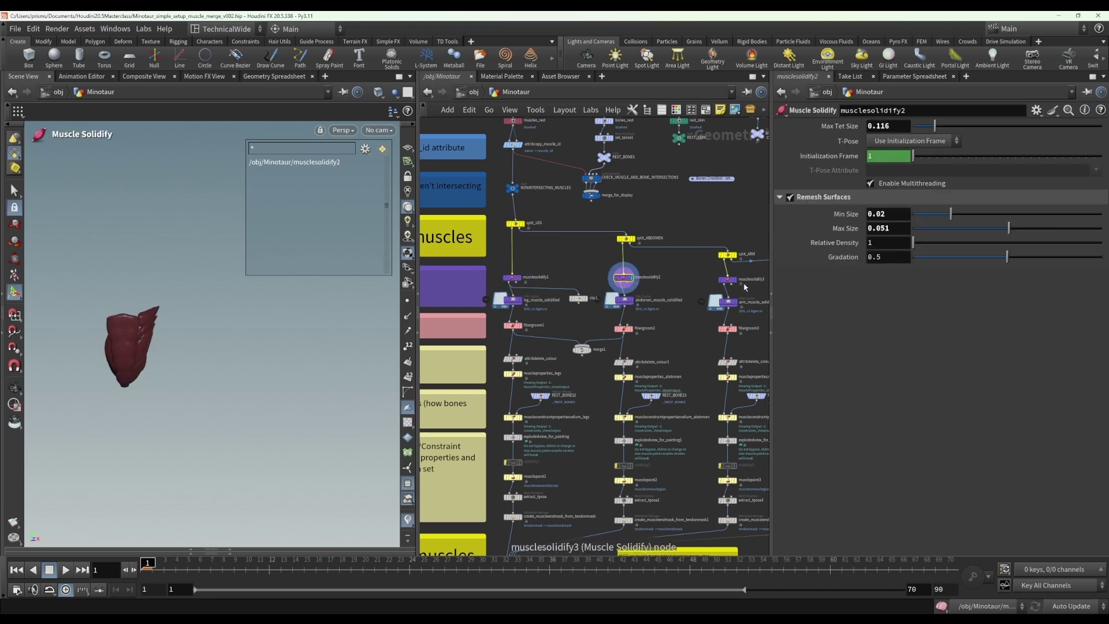
middle_click_drag(738, 283, 626, 250)
left_click(668, 285)
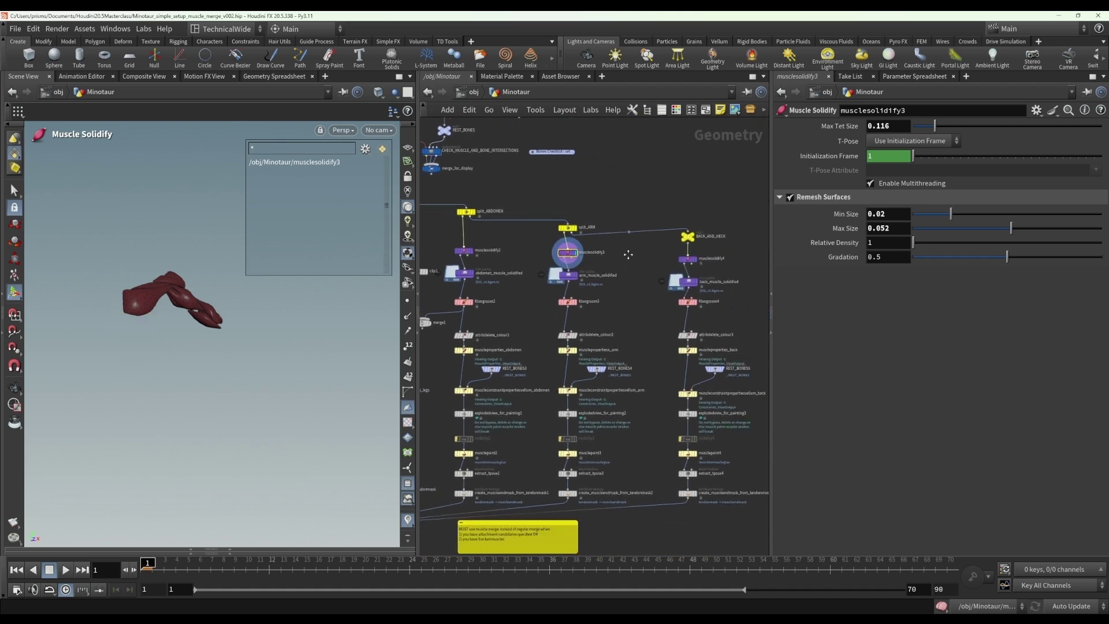
left_click(688, 261)
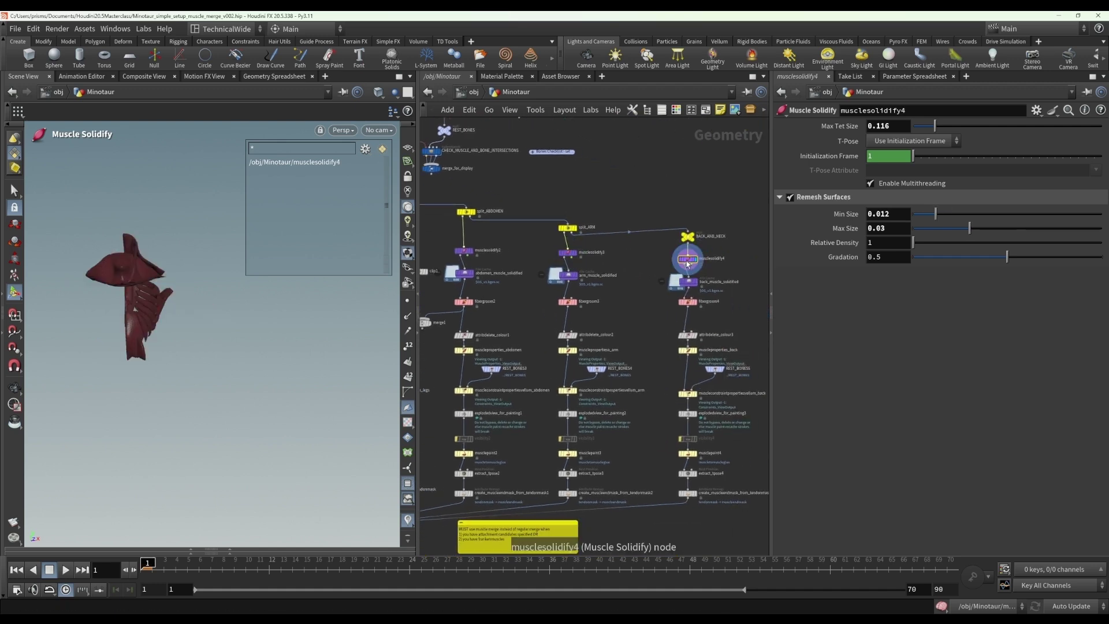
Display the Muscle Solidify nodes again one by one, from the leg branch across to the back branch, to compare the split muscle groups.
middle_click_drag(522, 241, 602, 263)
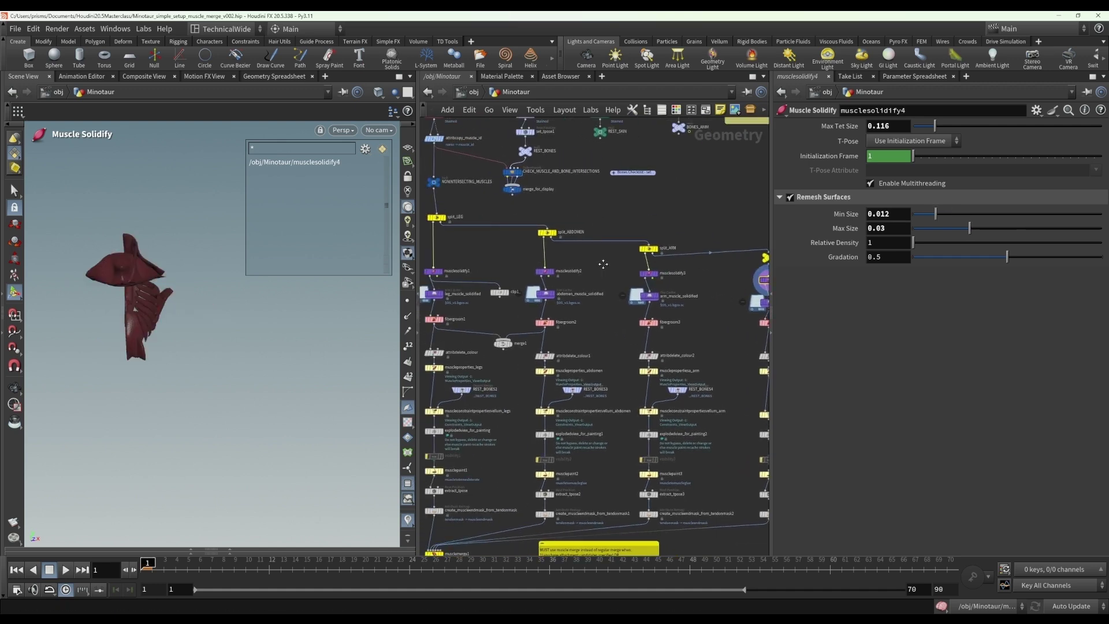
middle_click_drag(476, 264, 549, 264)
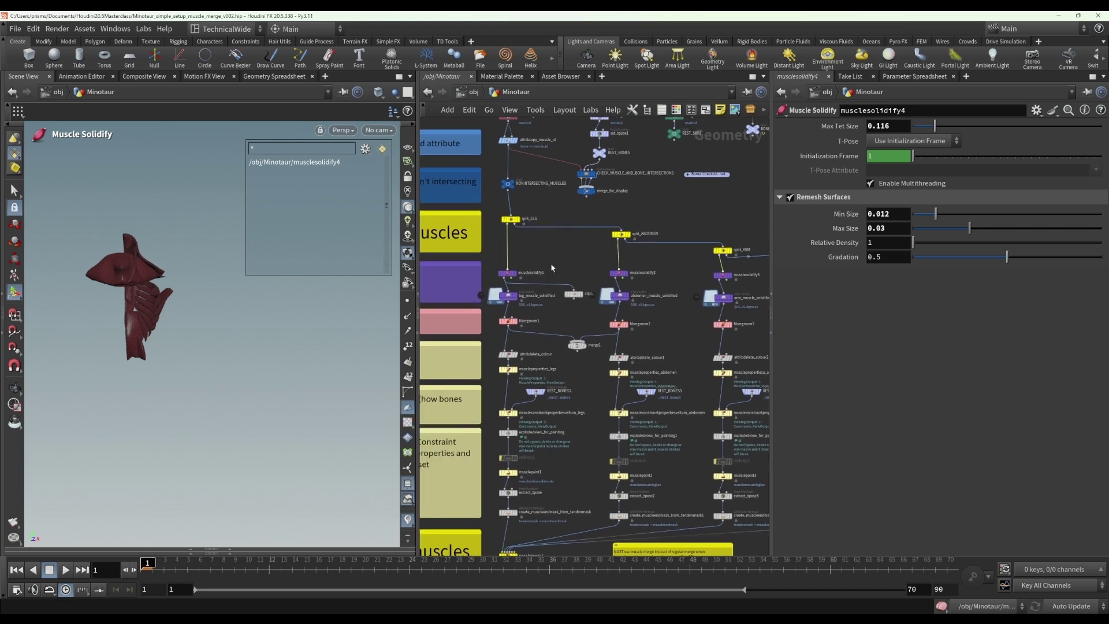
left_click(508, 273)
left_click(621, 274)
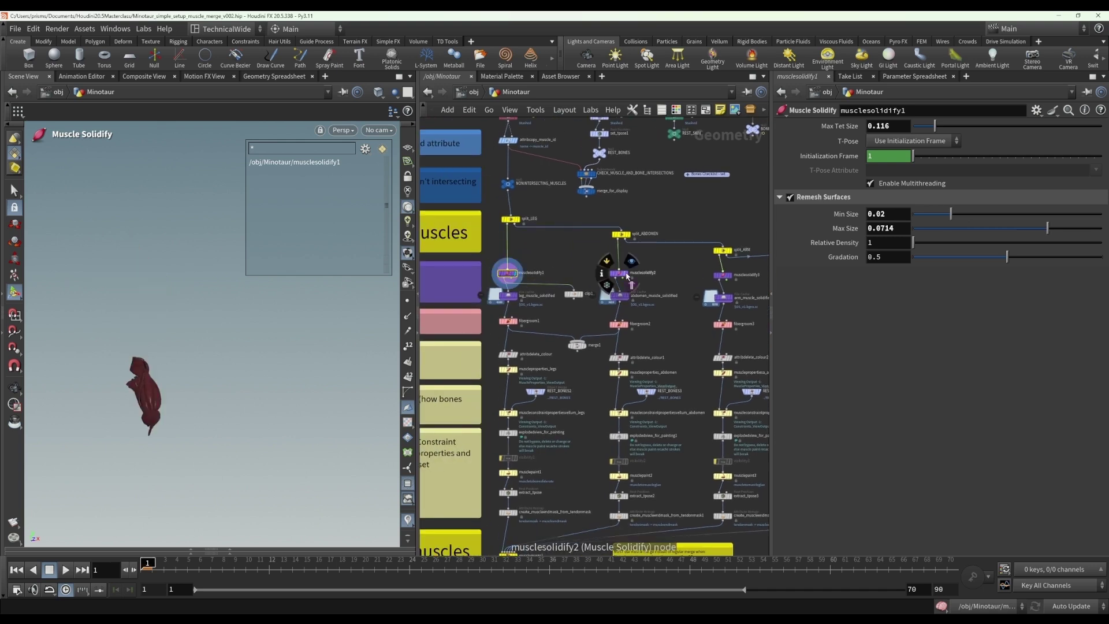
middle_click_drag(707, 281, 651, 281)
left_click(664, 275)
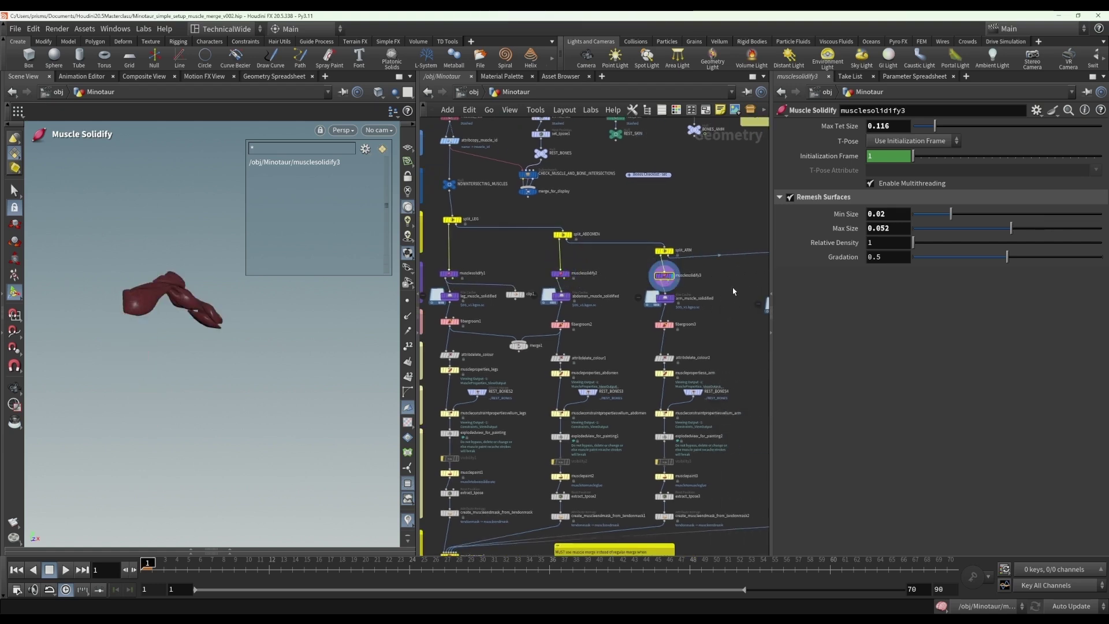
middle_click_drag(734, 292, 656, 291)
left_click(713, 281)
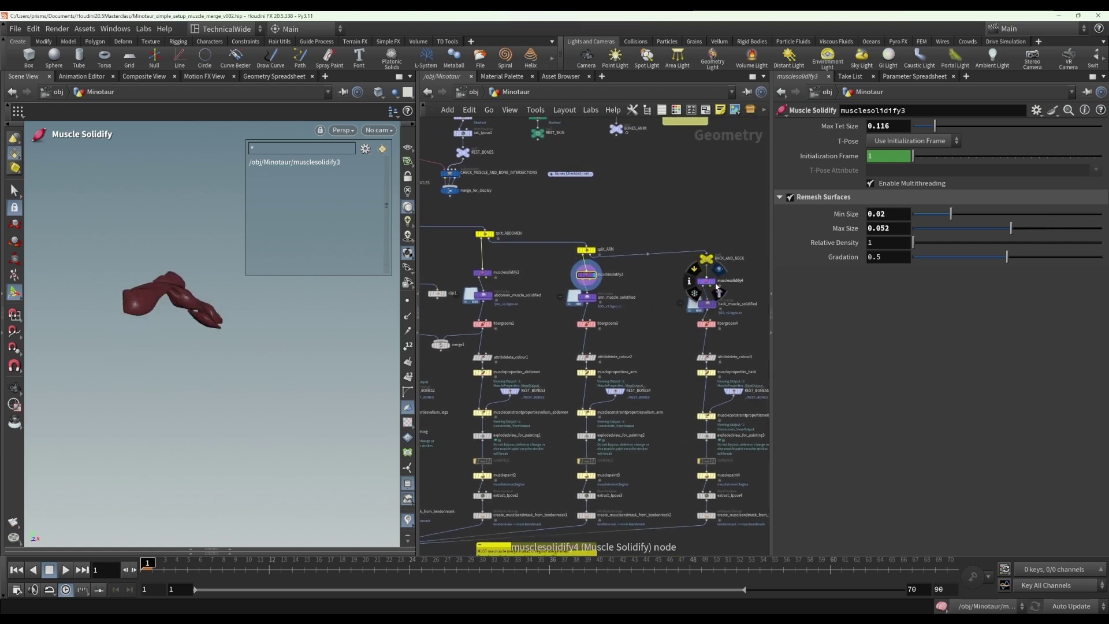
Look over the network from the split muscles to the merge muscles section and display merge1, which joins fibergroom1 and fibergroom2.
scroll(656, 335, "down", 3)
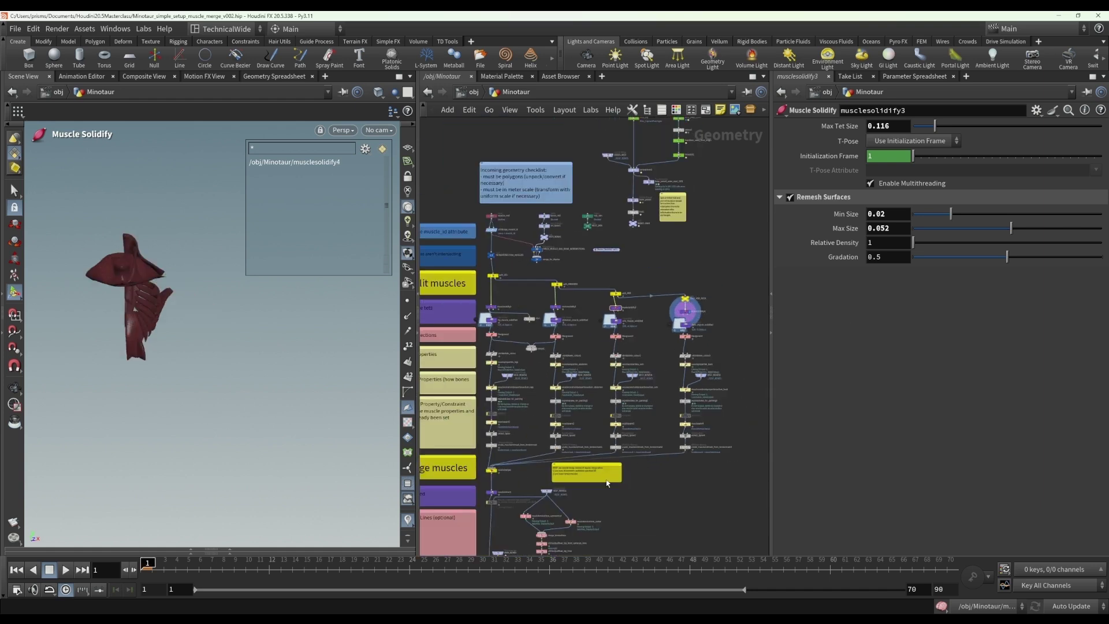
middle_click_drag(529, 489, 541, 453)
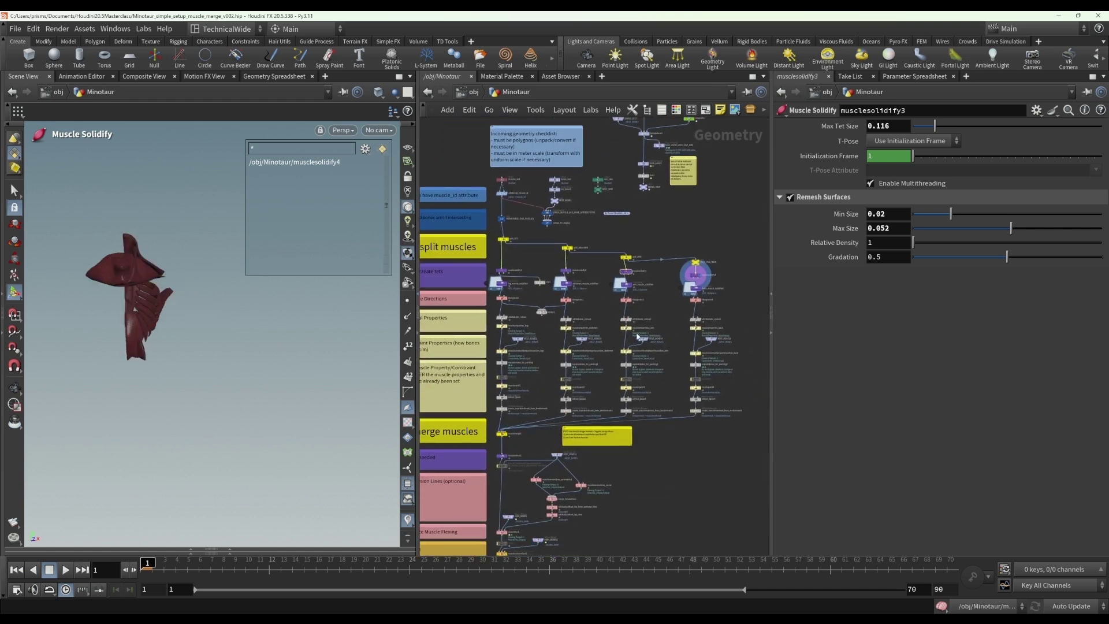
middle_click_drag(523, 498, 546, 417)
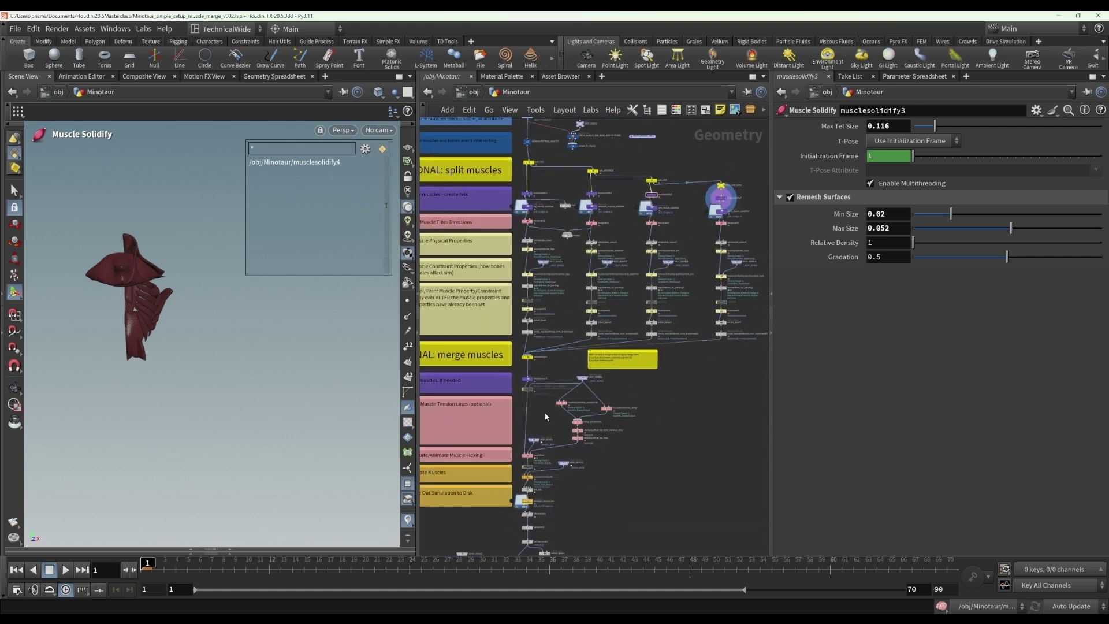
middle_click_drag(661, 424, 661, 508)
scroll(575, 351, "up", 3)
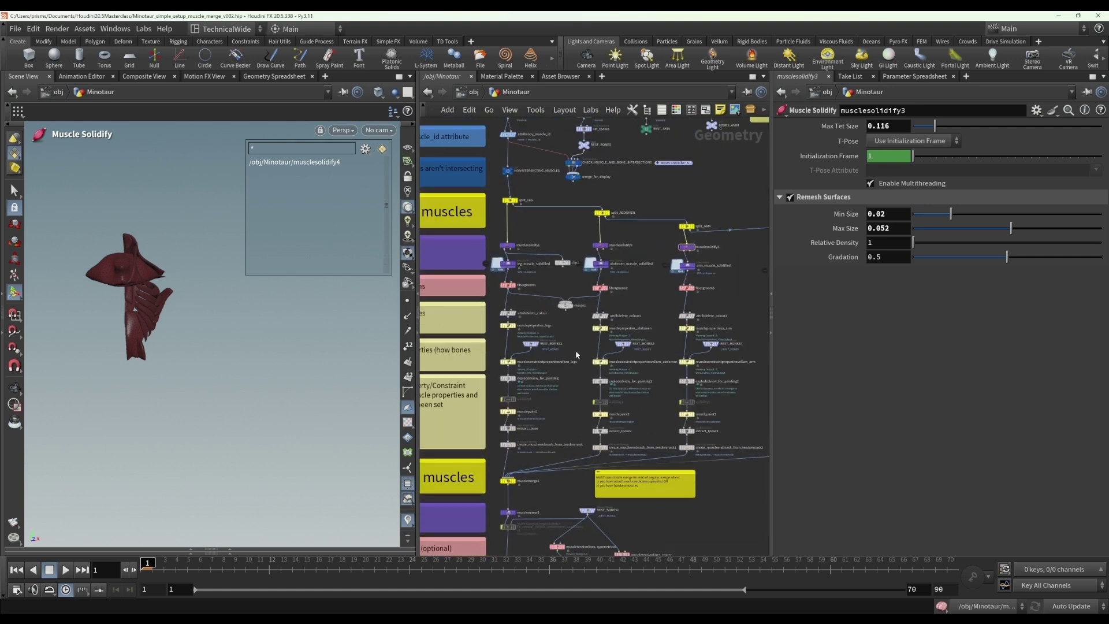
scroll(570, 324, "up", 2)
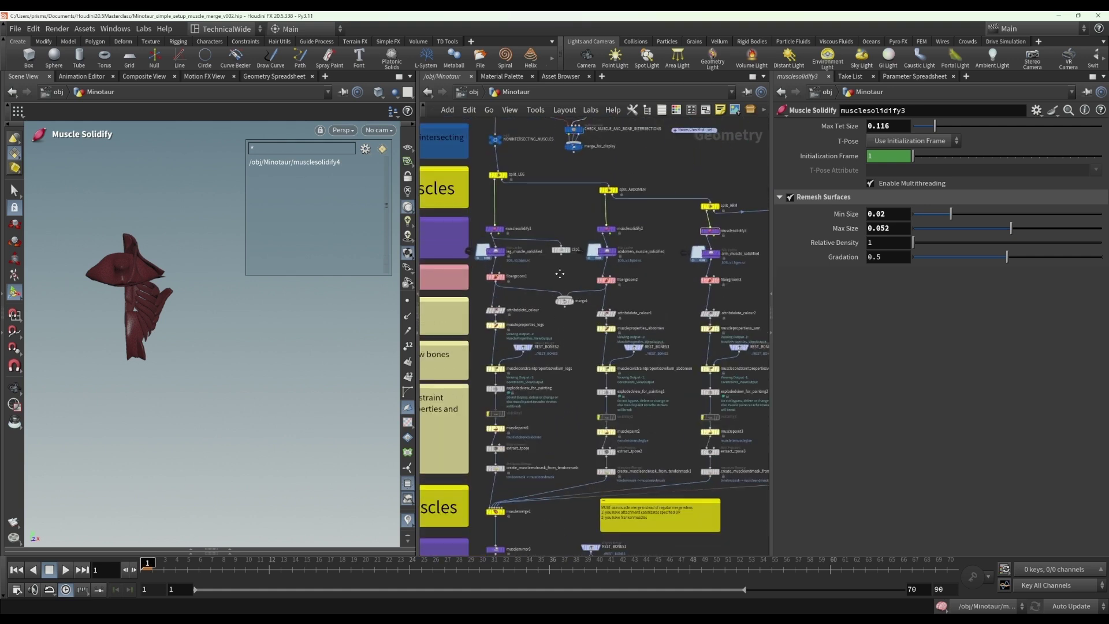
middle_click_drag(552, 279, 505, 286)
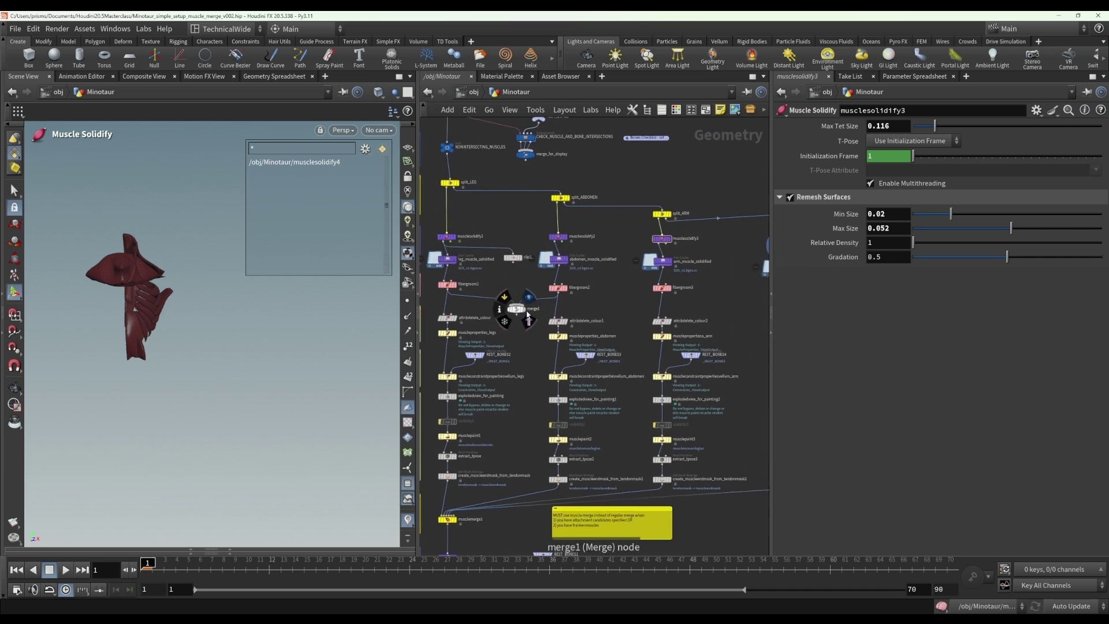
left_click(517, 309)
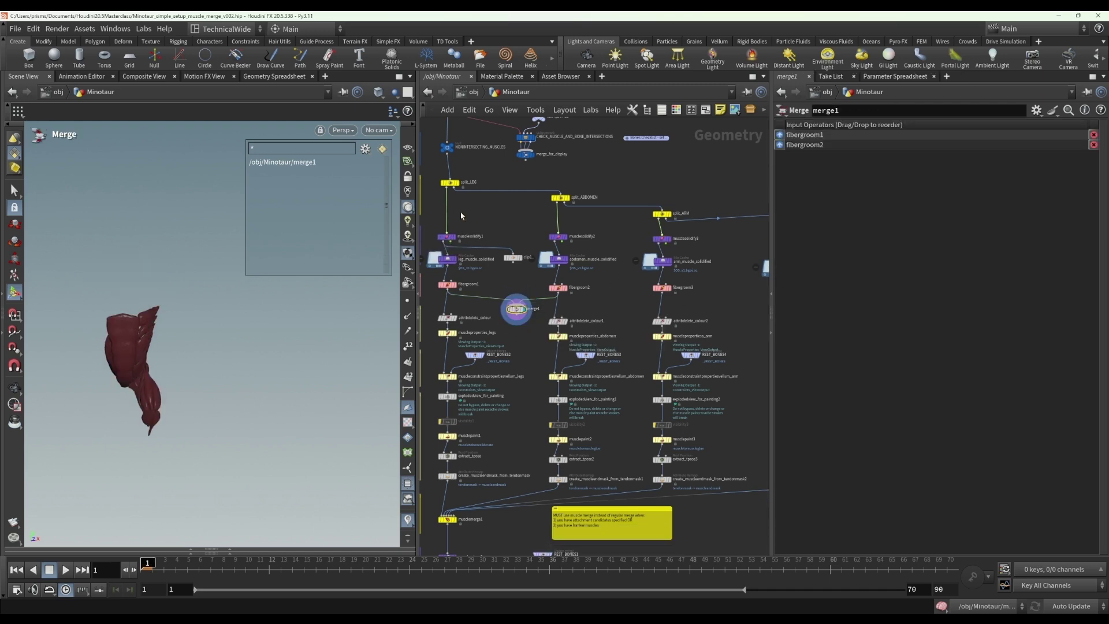
Select the row of Muscle Solidify nodes across the four branches, and examine the leg_muscle_solidified file cache settings.
scroll(446, 240, "down", 3)
left_click_drag(447, 220, 709, 254)
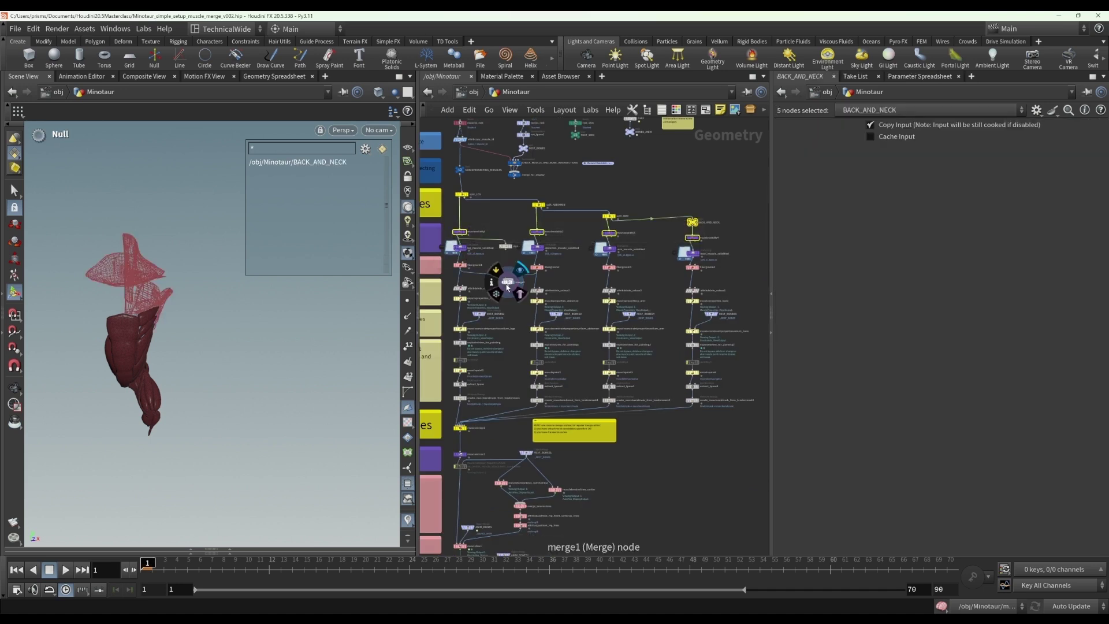
scroll(462, 253, "up", 4)
left_click(479, 252)
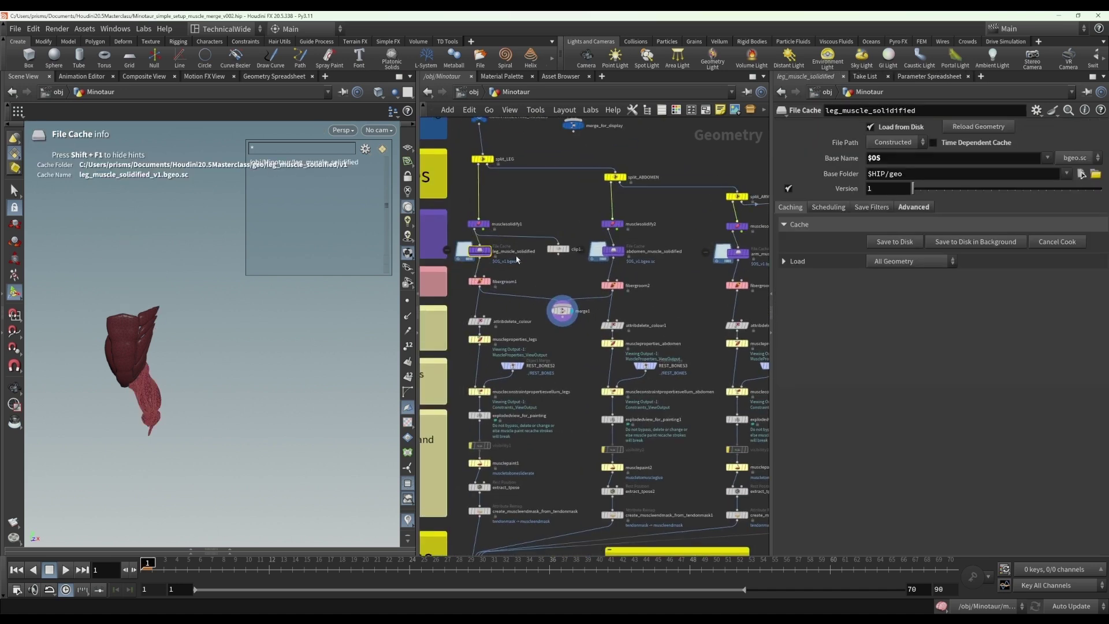
mouse_move(483, 489)
scroll(649, 317, "down", 2)
middle_click_drag(648, 300, 620, 271)
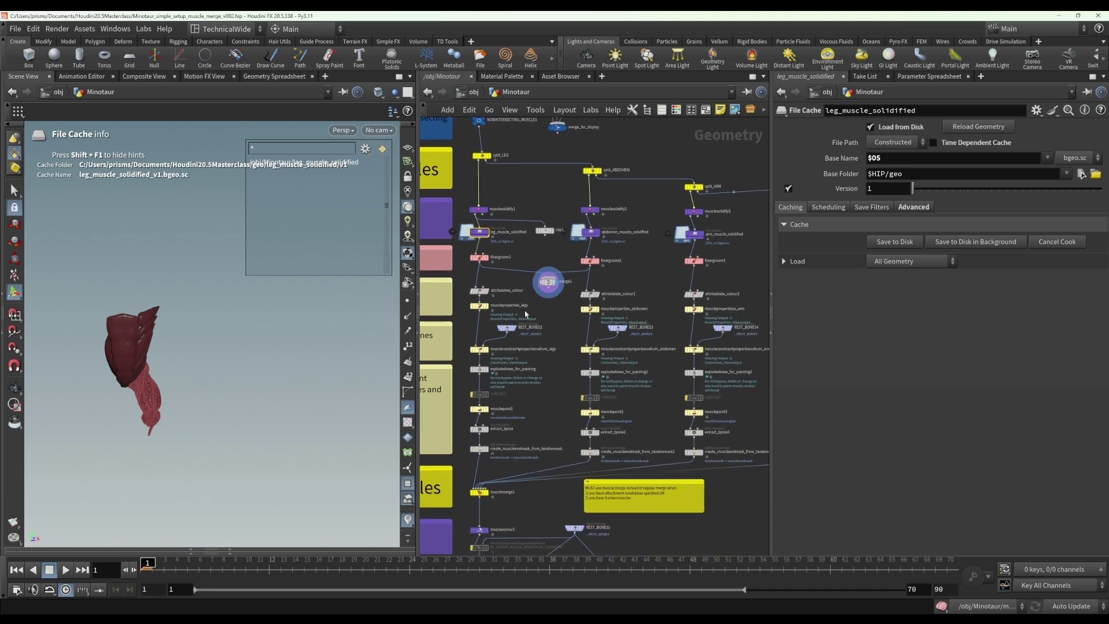
Select the row of Muscle Properties nodes across the branches to review their general settings.
left_click_drag(464, 317, 734, 298)
scroll(663, 288, "down", 2)
middle_click_drag(664, 288, 620, 295)
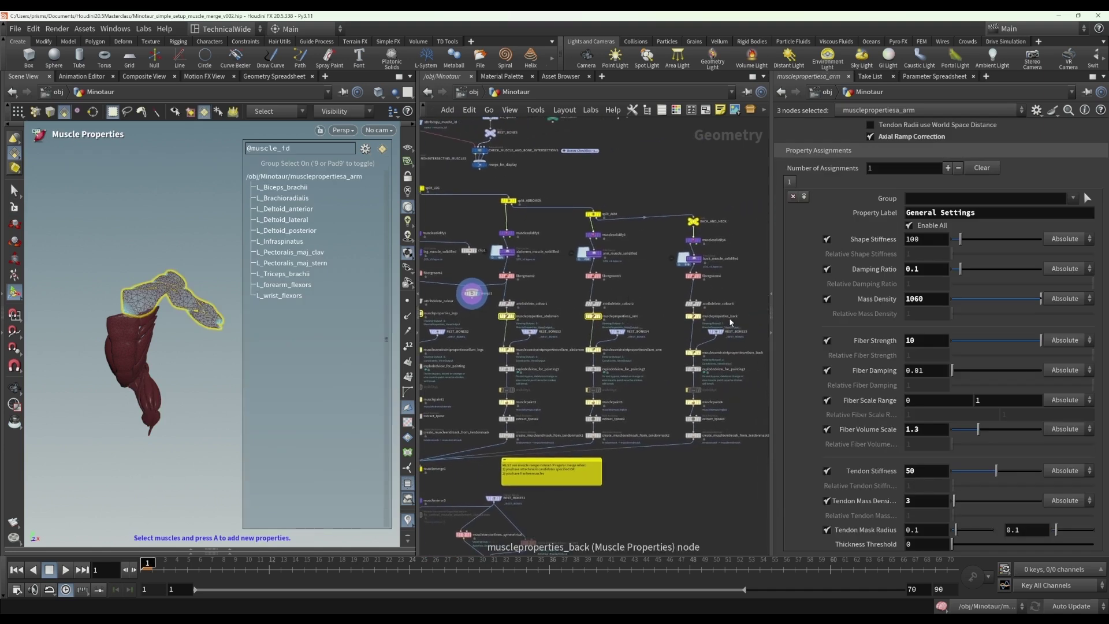
left_click_drag(749, 319, 439, 315)
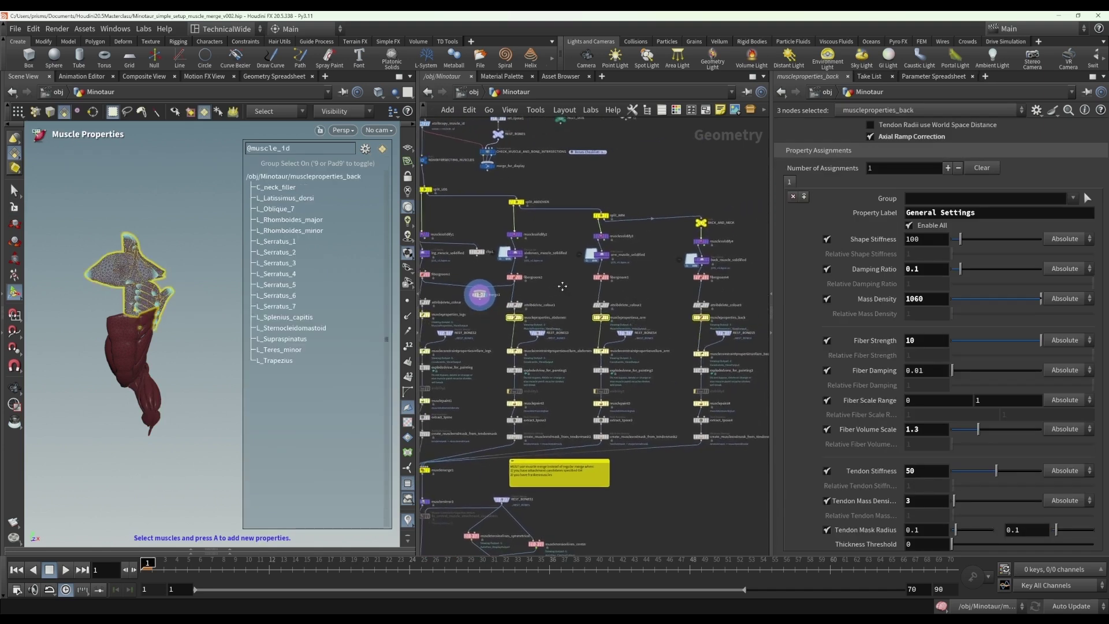
Inspect the input operators of the regular merge1 node between the leg and abdomen branches.
scroll(508, 283, "up", 3)
left_click(523, 270)
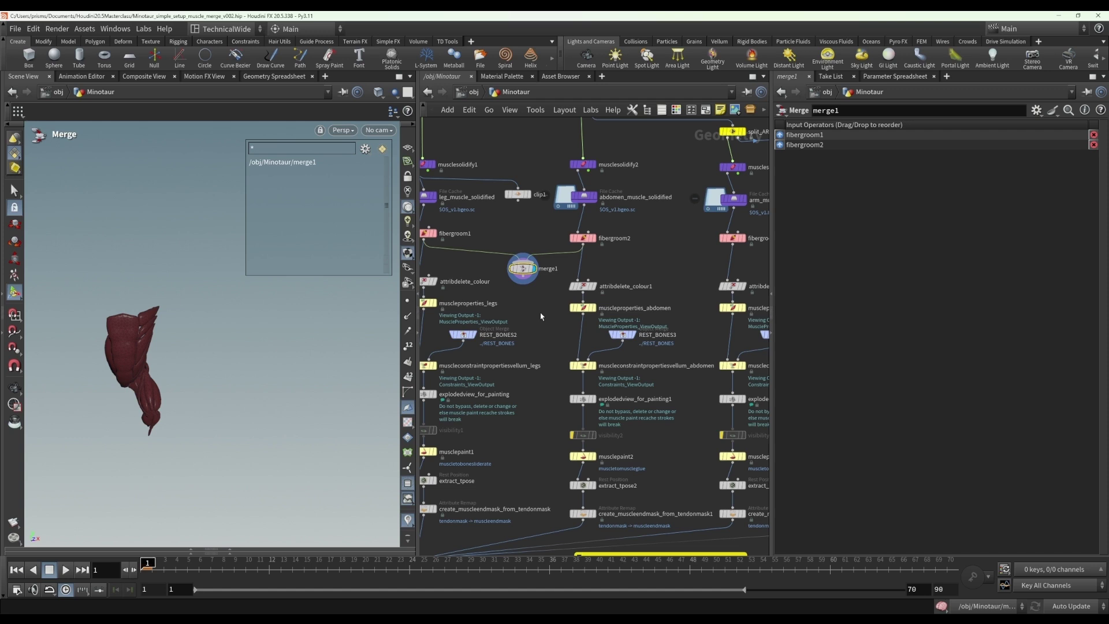
left_click(534, 387)
Examine the attachment and glue candidate parameters on muscleconstraintpropertiesvellum_legs, and check the inputs of musclemerge1.
middle_click_drag(535, 388, 566, 318)
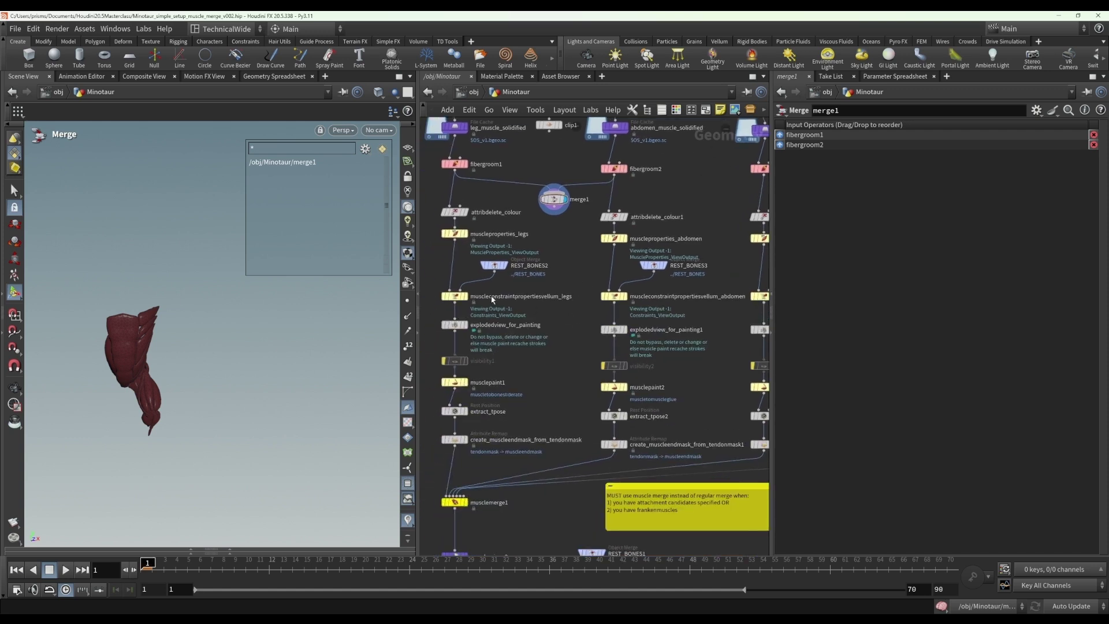
left_click(469, 297)
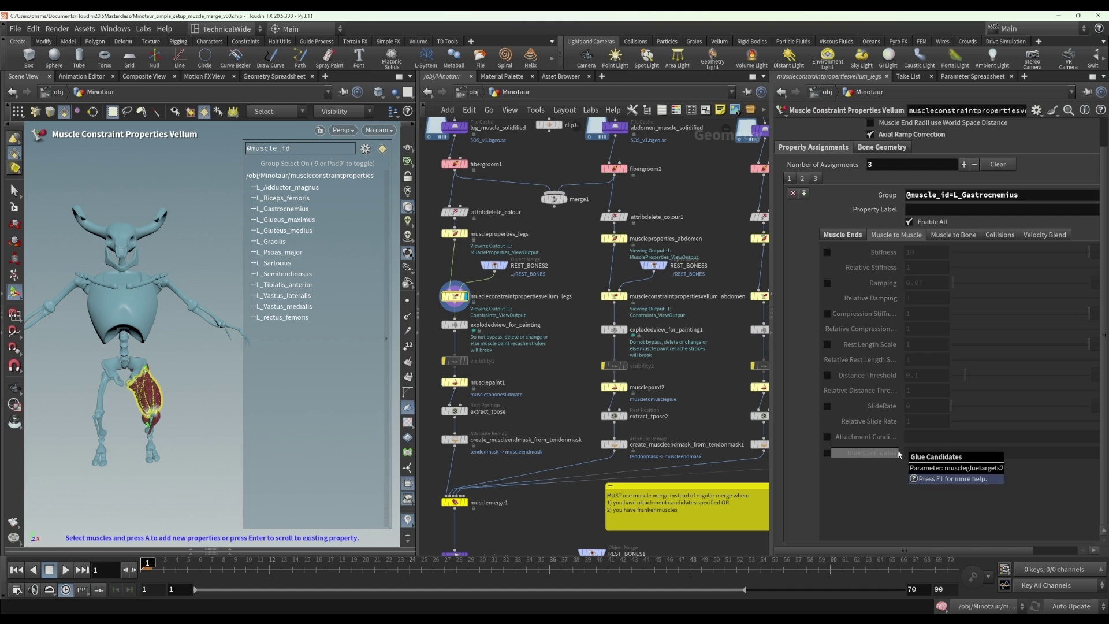
left_click(455, 502)
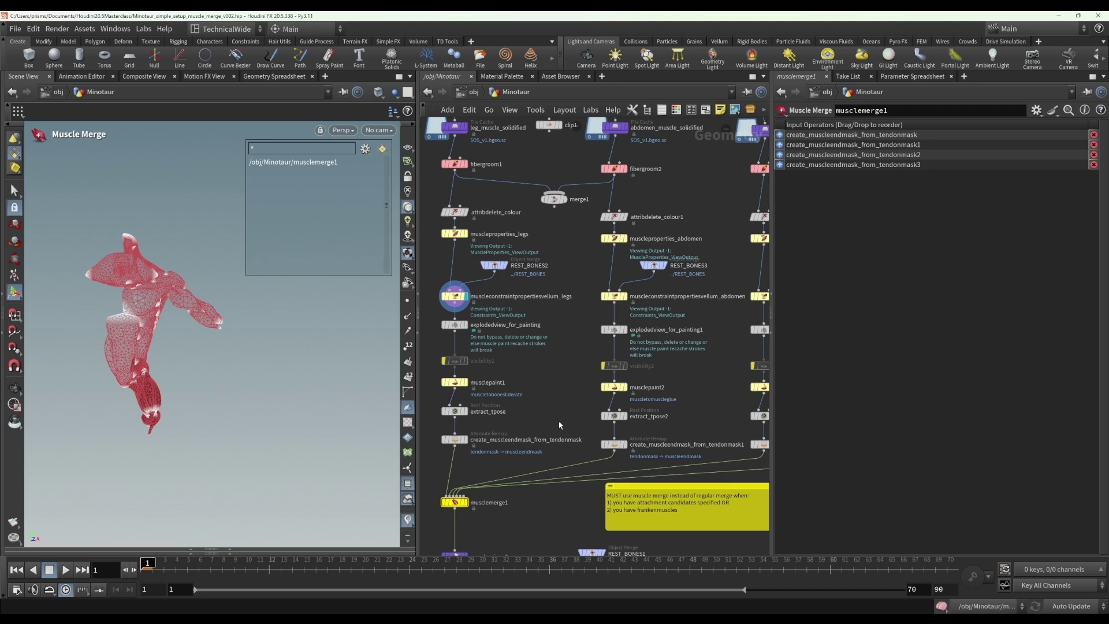
left_click(461, 292)
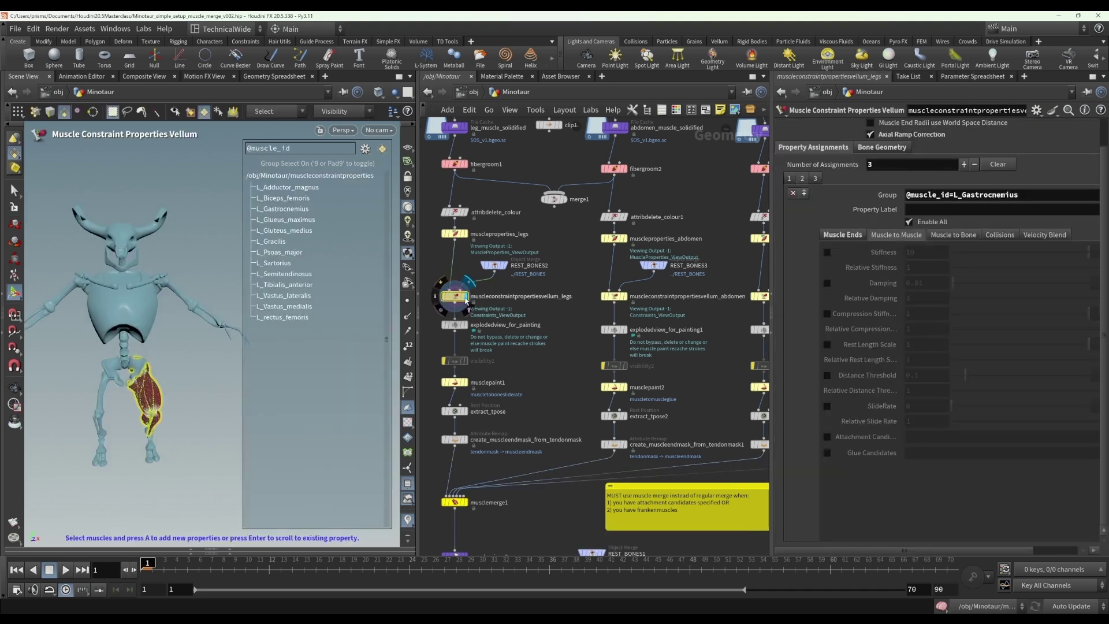
Compare the detail attributes of the leg and back constraint properties nodes in the Geometry Spreadsheet, widening the Detail column.
left_click(272, 77)
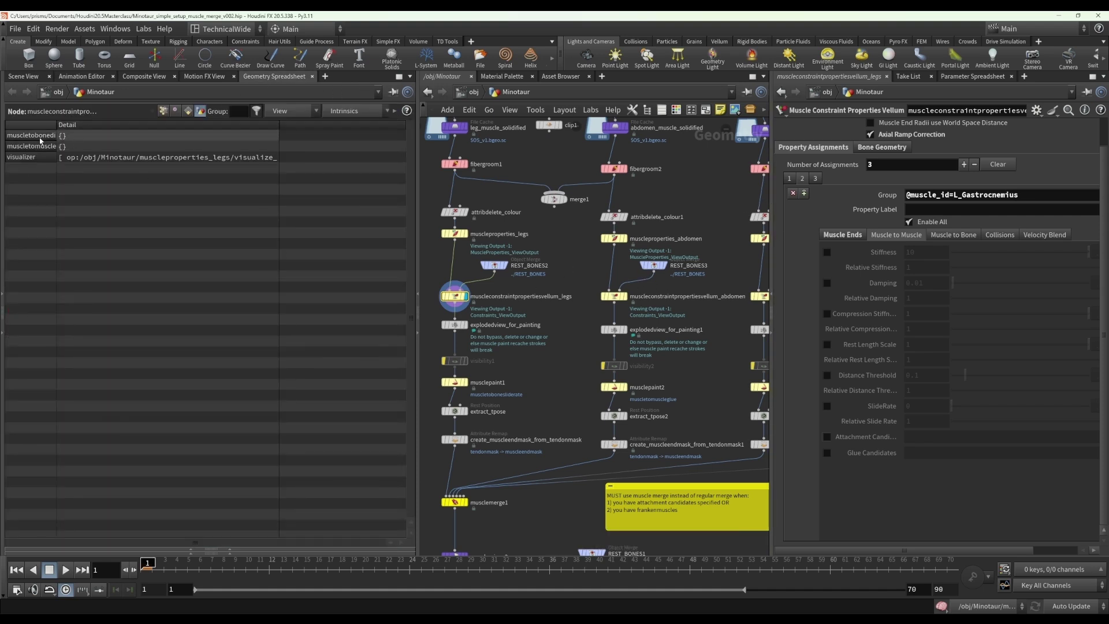
middle_click_drag(692, 282, 312, 297)
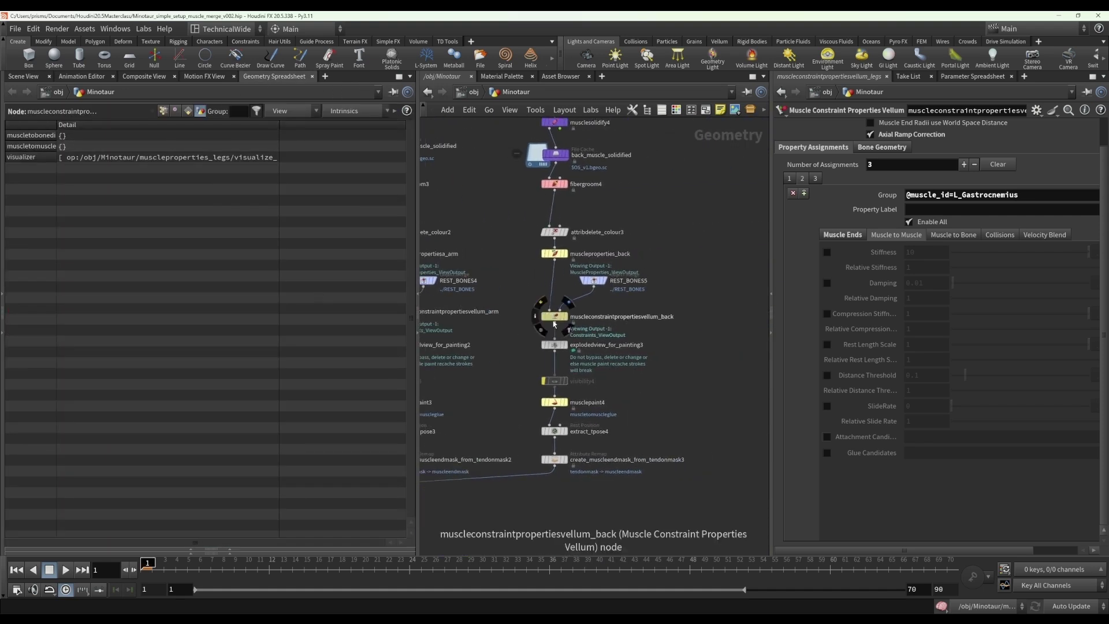
left_click(555, 316)
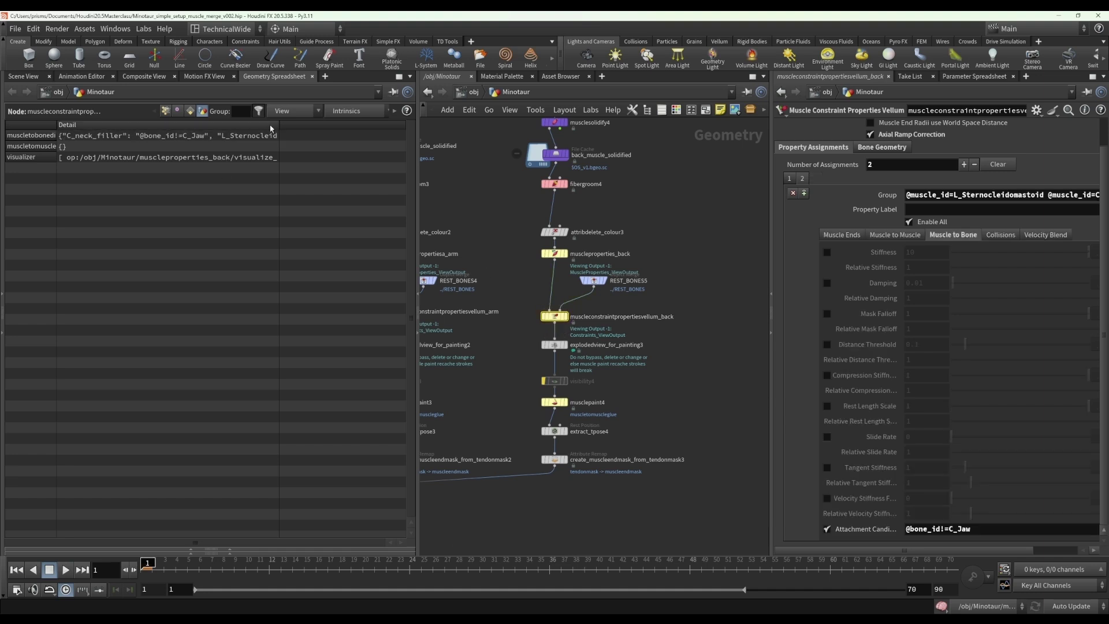
left_click_drag(279, 127, 346, 127)
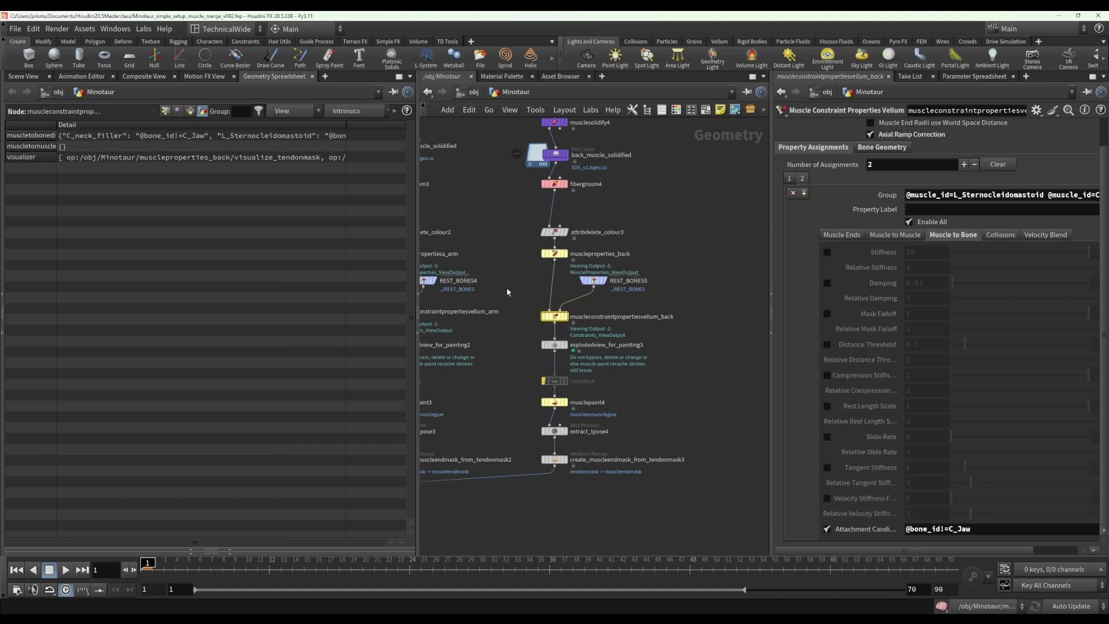
Compare the detail attributes of musclemerge1 with those of muscleconstraintpropertiesvellum_legs in the Geometry Spreadsheet.
middle_click_drag(508, 292, 614, 257)
middle_click_drag(475, 318, 561, 323)
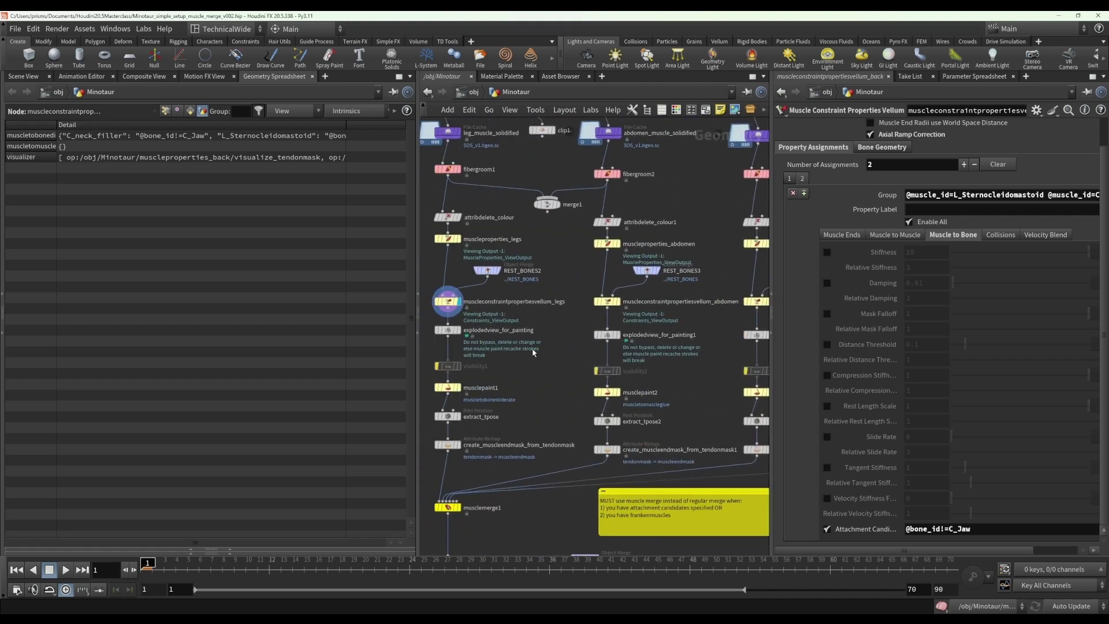
left_click(448, 507)
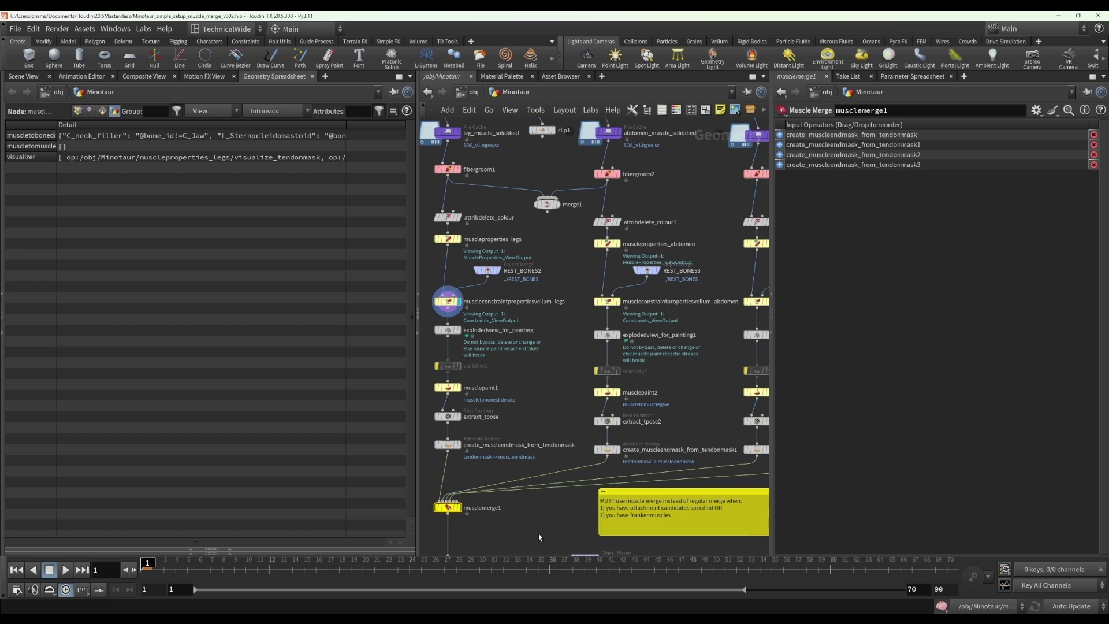
left_click(451, 306)
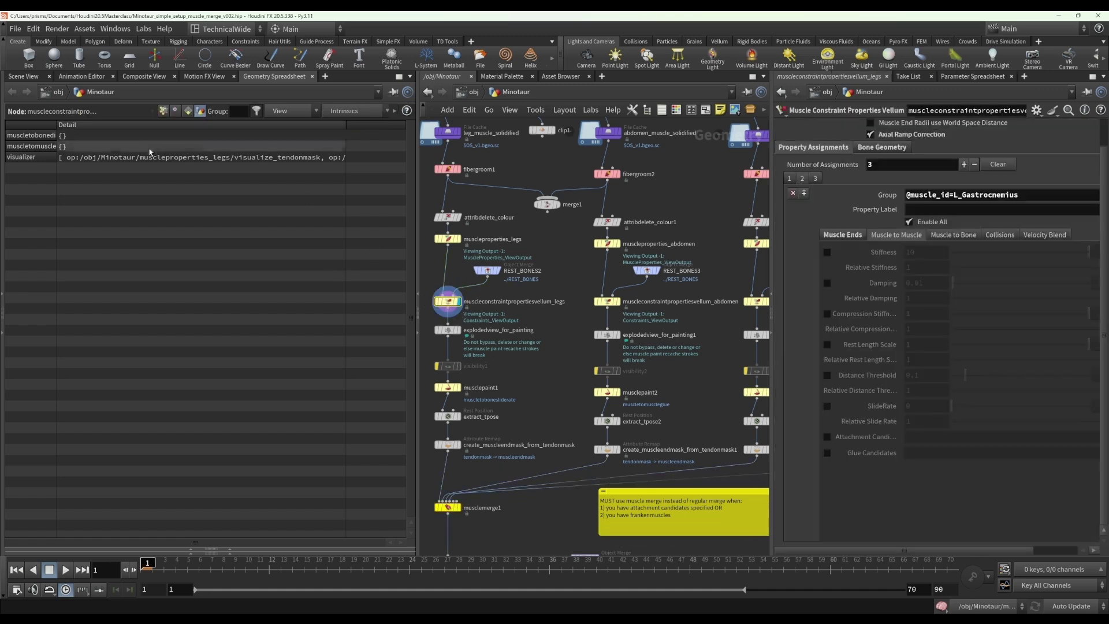
Widen the attribute name column in the Geometry Spreadsheet and check the detail attributes of musclemerge1 and muscleconstraintpropertiesvellum_abdomen.
left_click_drag(56, 124, 108, 123)
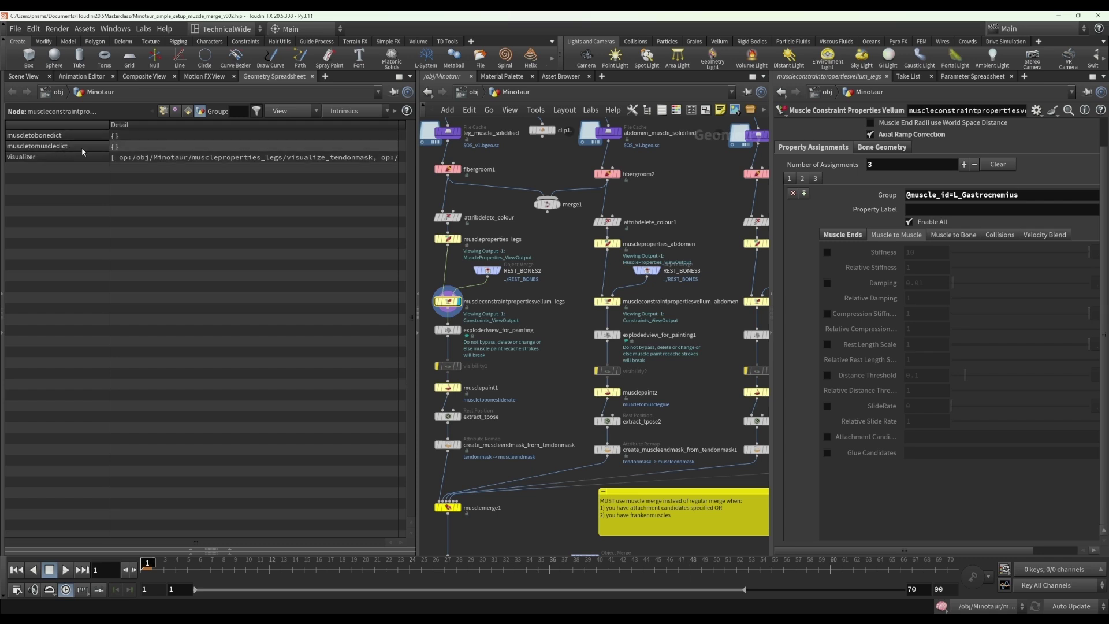
left_click(448, 507)
left_click(601, 304)
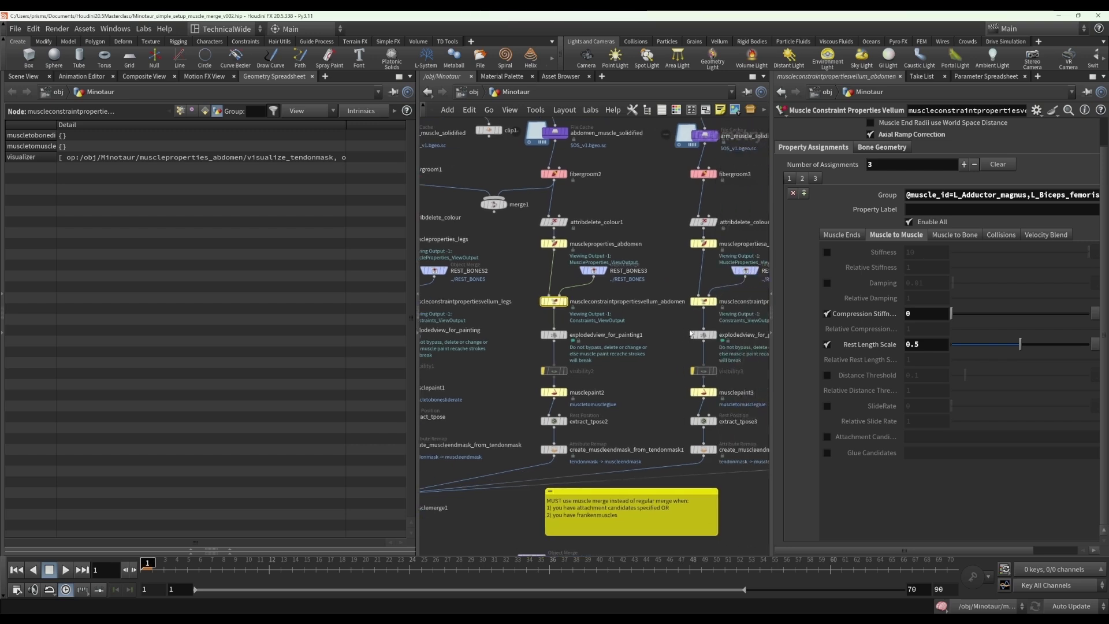
scroll(583, 347, "down", 3)
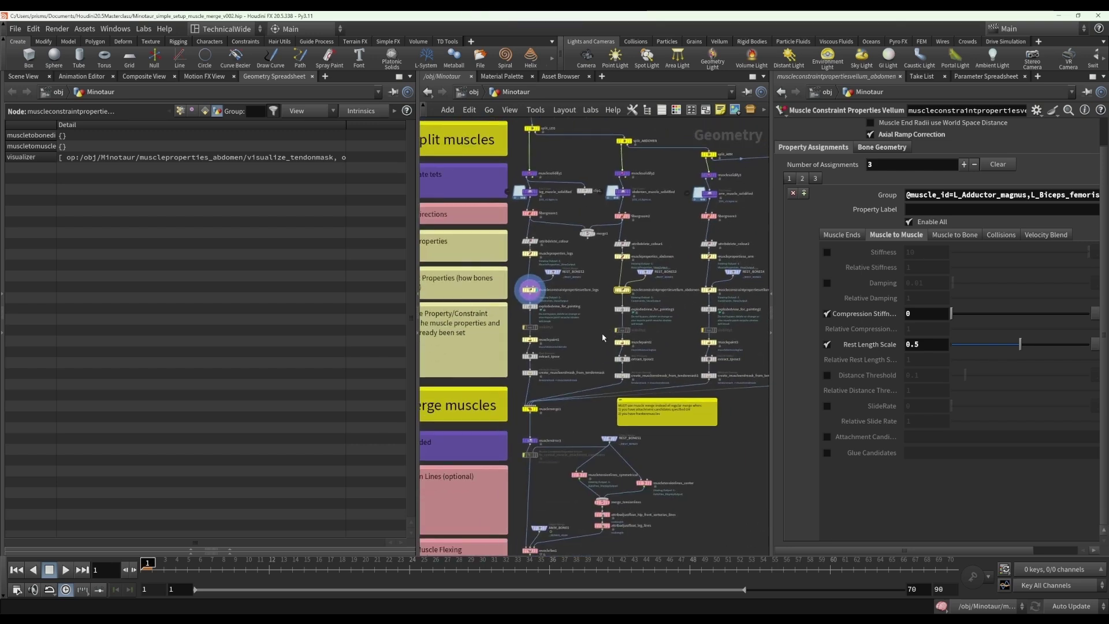
scroll(532, 294, "up", 3)
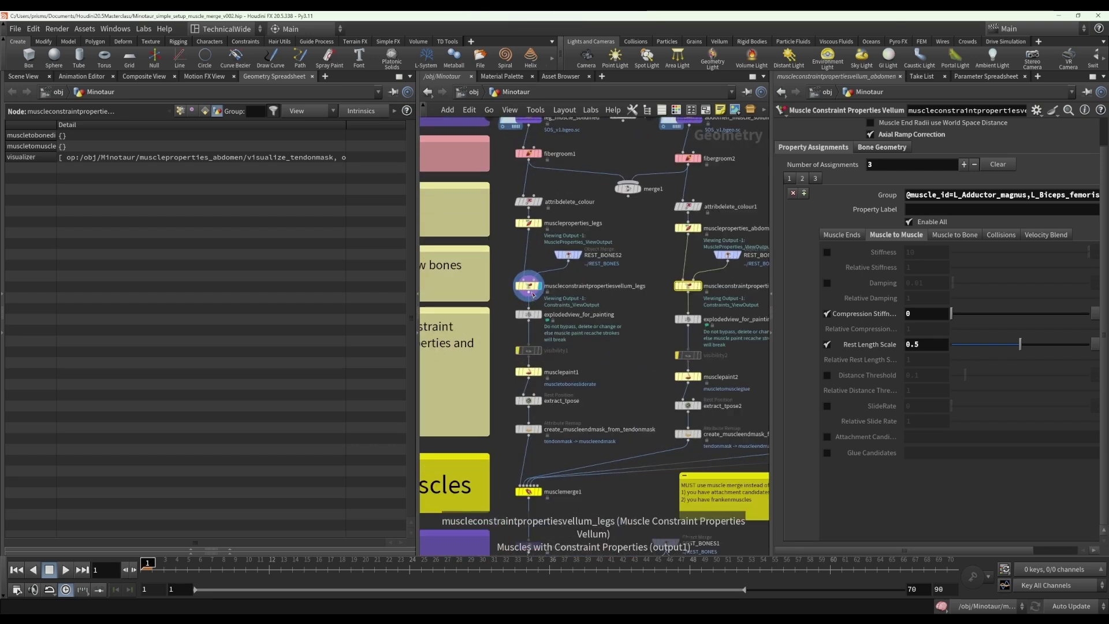
Examine the musclemirror3 and muscleflex1 nodes downstream of musclemerge1, including the tension line branch feeding muscleflex1.
middle_click_drag(580, 520, 588, 408)
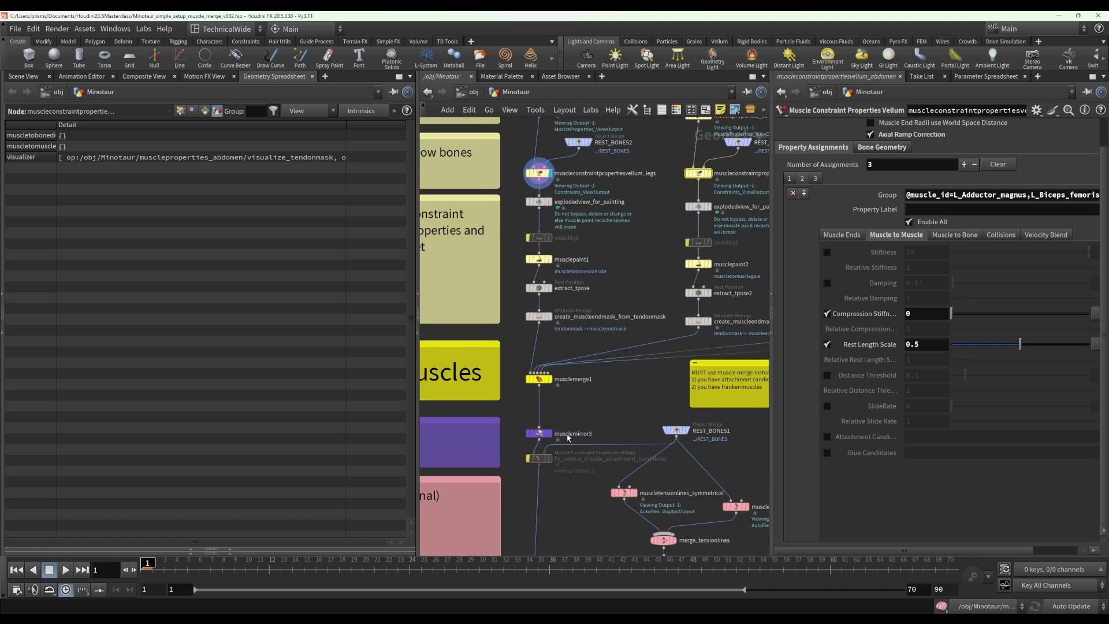
middle_click_drag(585, 404, 597, 360)
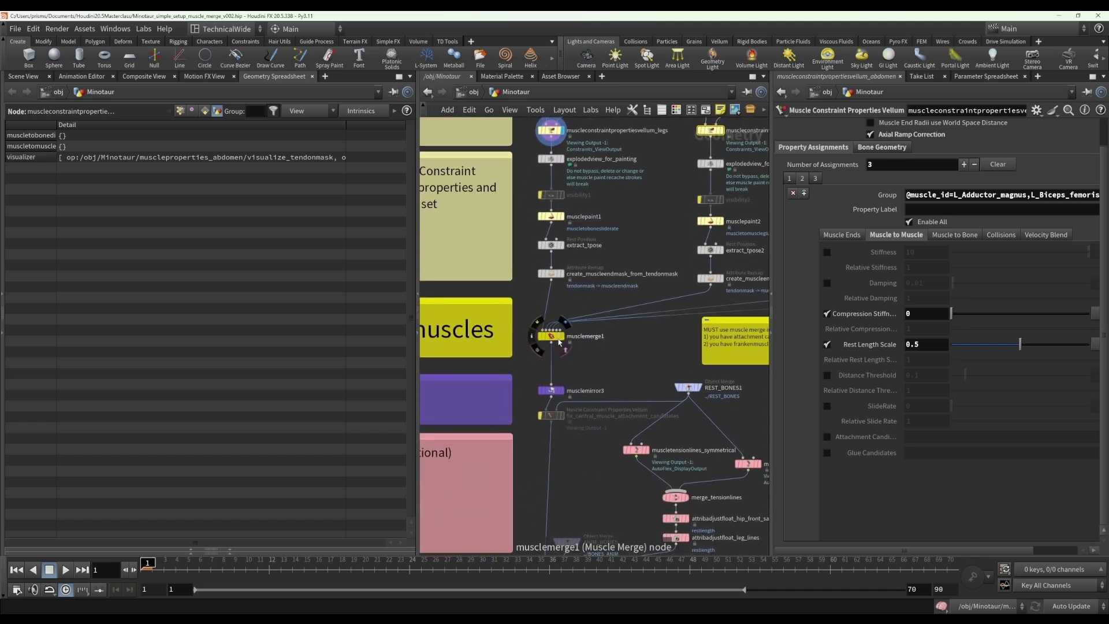
left_click(552, 392)
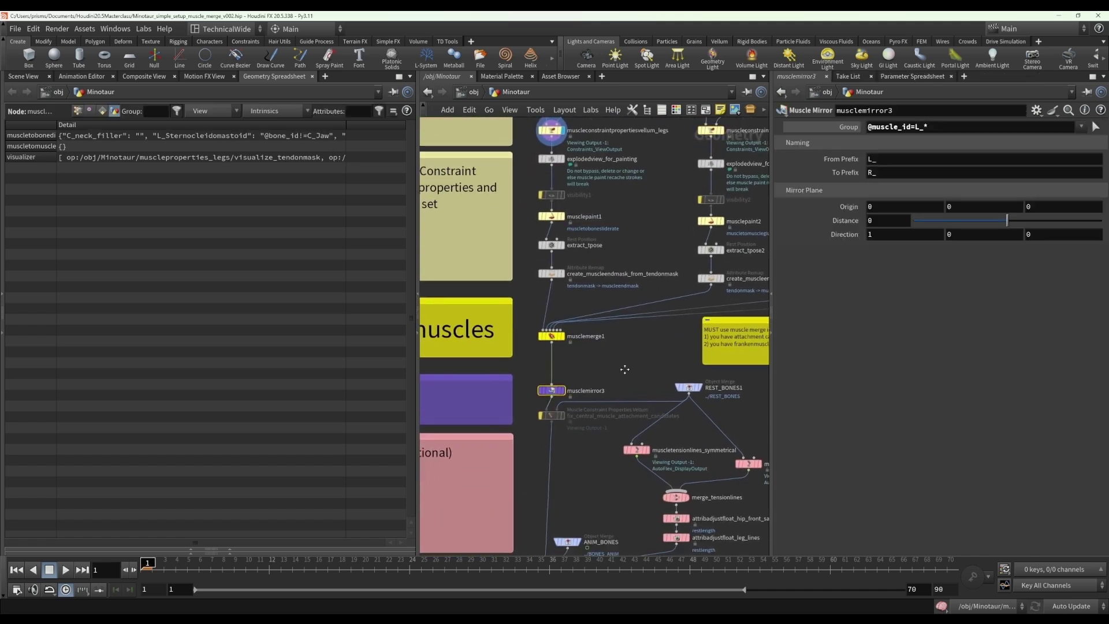
middle_click_drag(580, 552, 569, 452)
left_click(541, 471)
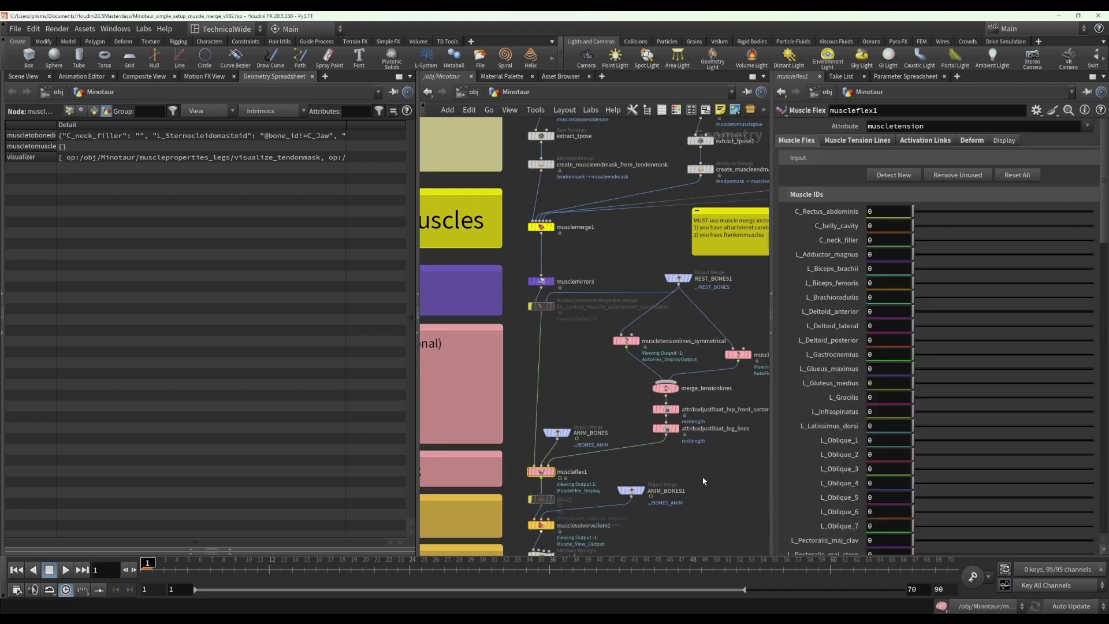
middle_click_drag(702, 480, 679, 415)
middle_click_drag(592, 210, 596, 222)
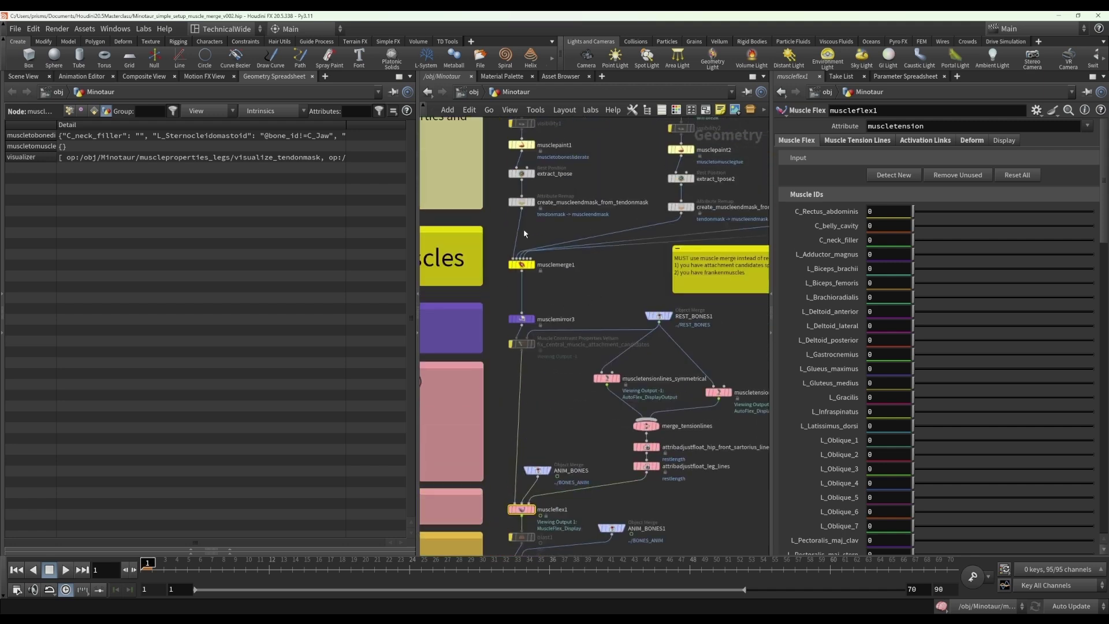
middle_click_drag(619, 288, 581, 285)
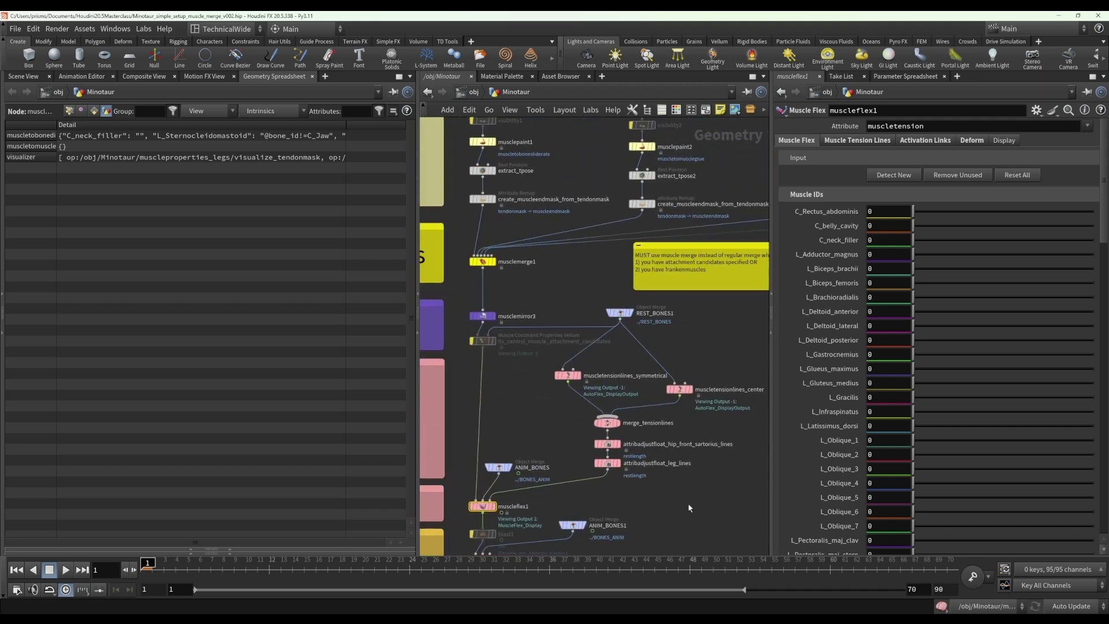
middle_click_drag(688, 507, 688, 431)
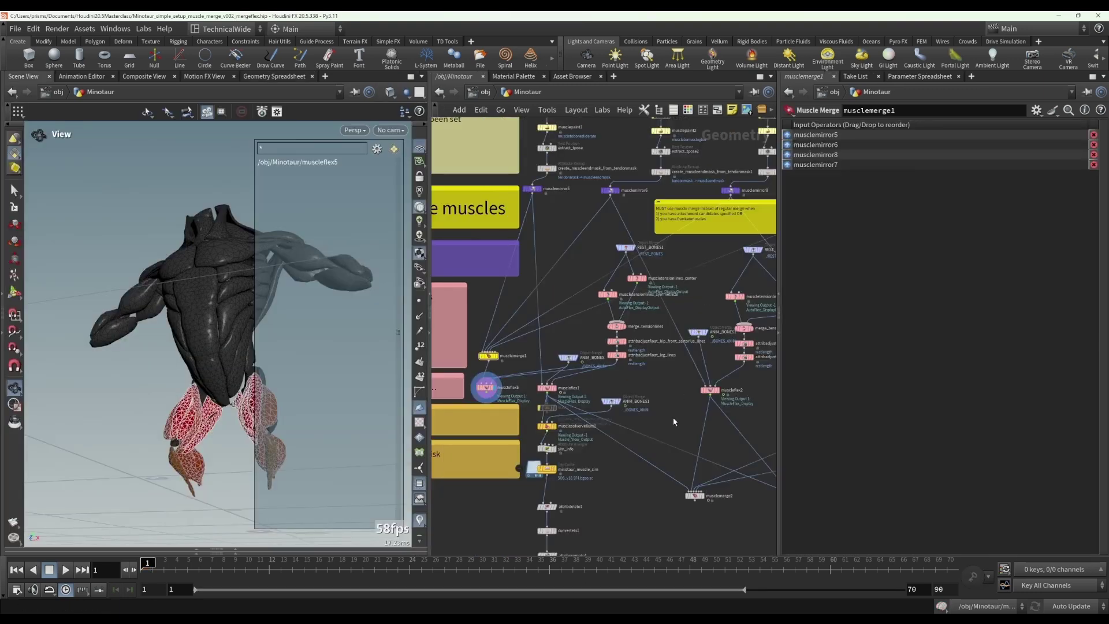
In the Minotaur_simple_setup_muscle_merge_v002_mergeflex scene, display the muscleflex1, muscleflex2, muscleflex3 and muscleflex4 branches one after another.
scroll(609, 429, "down", 3)
scroll(609, 428, "down", 4)
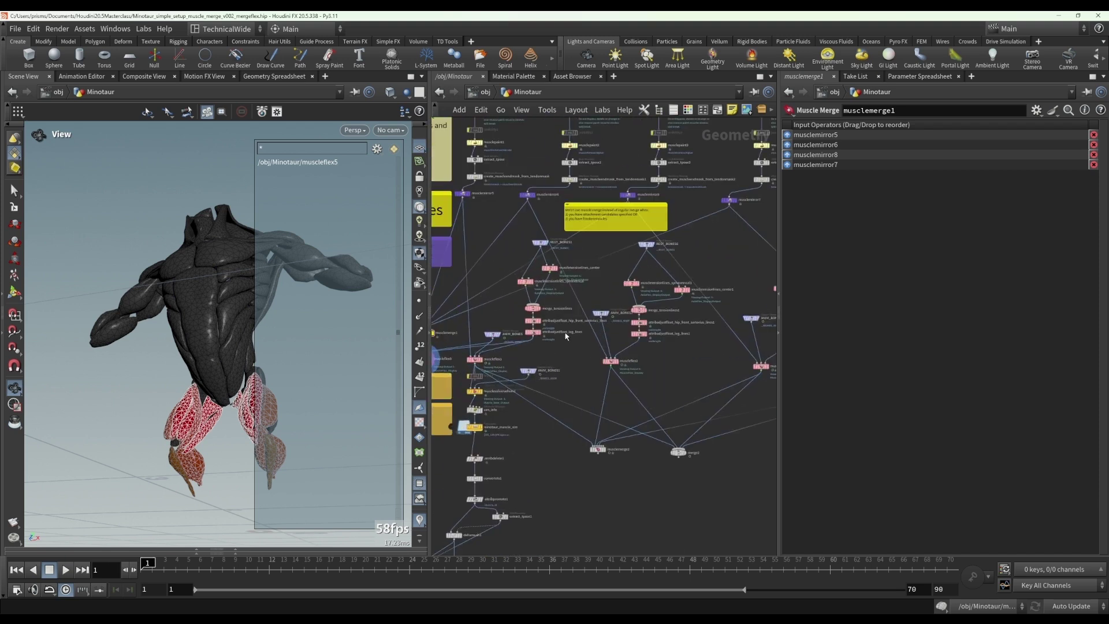
left_click_drag(462, 193, 473, 197)
left_click(474, 359)
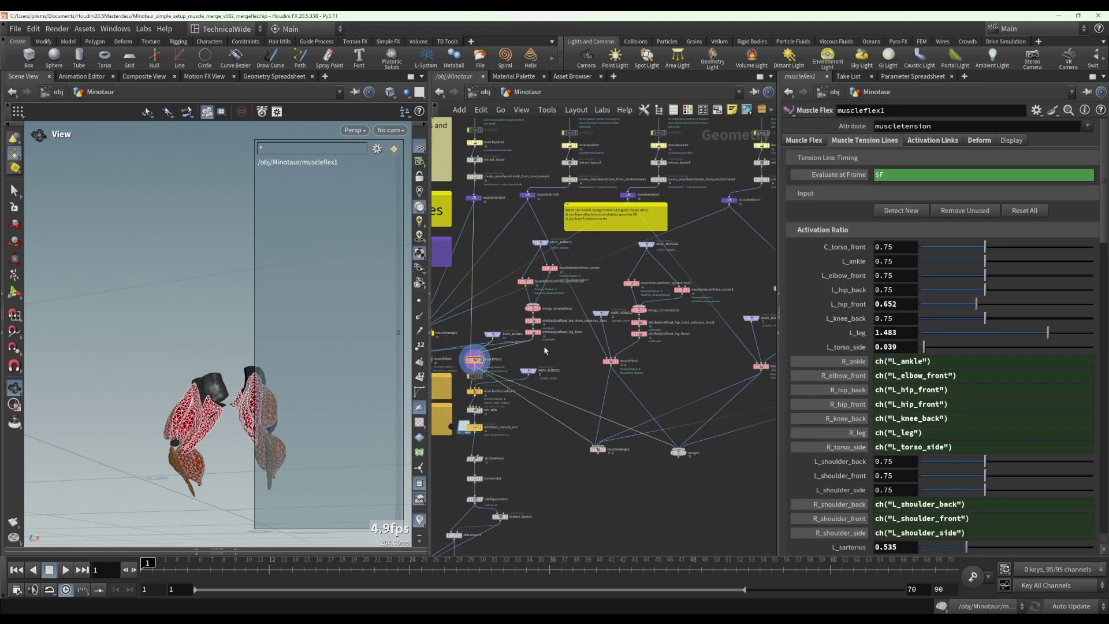
left_click(614, 364)
middle_click_drag(693, 379, 600, 375)
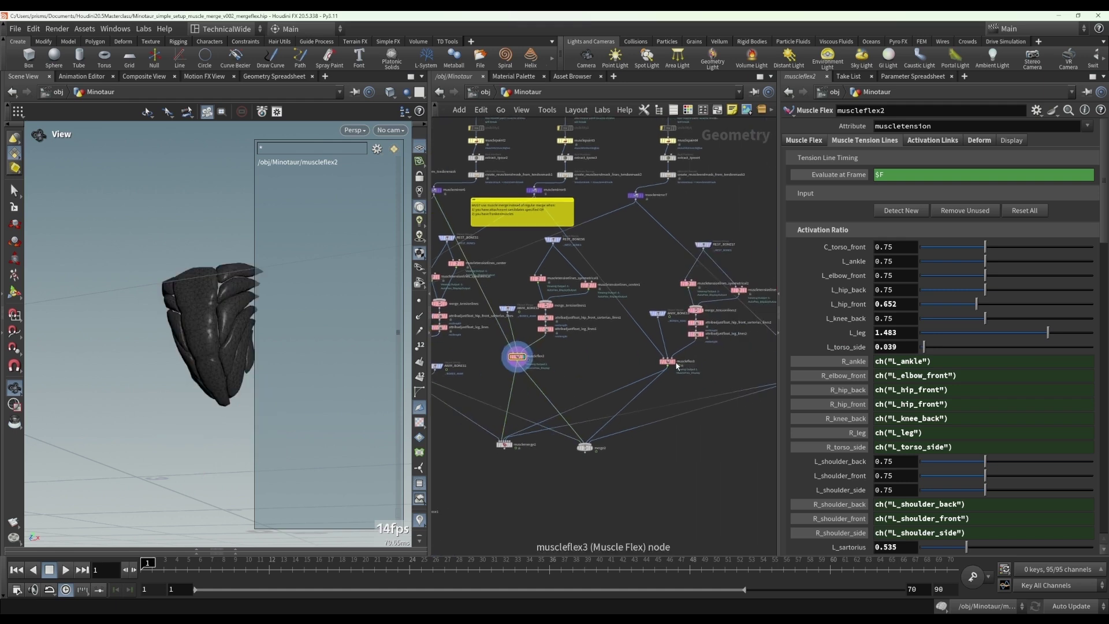
left_click(678, 350)
middle_click_drag(757, 383, 676, 394)
left_click(742, 368)
left_click(728, 380)
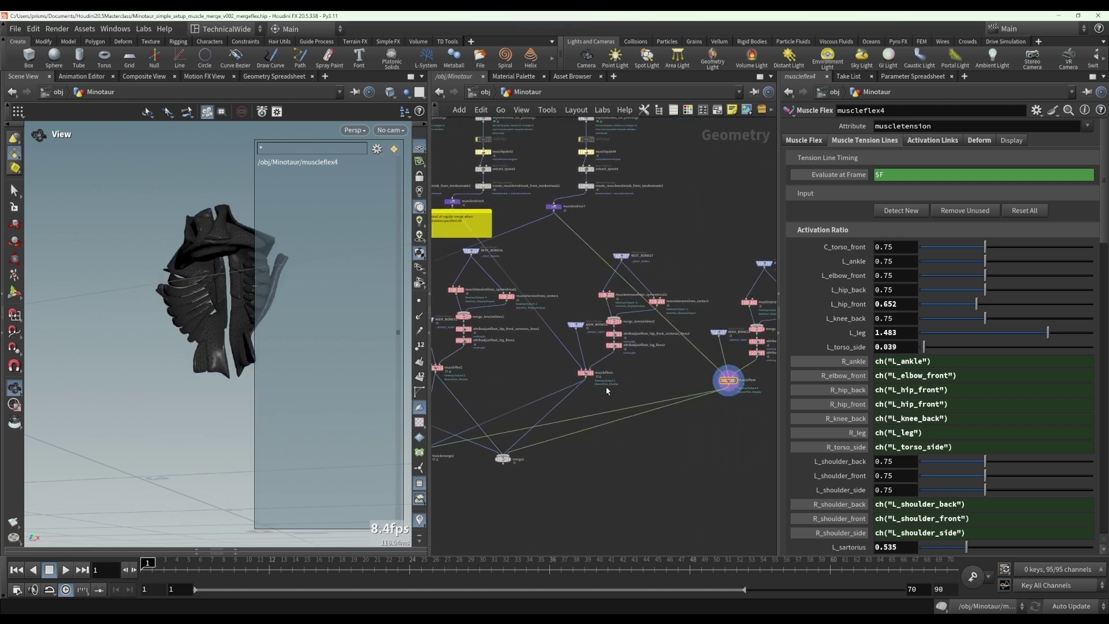
middle_click_drag(607, 389, 670, 380)
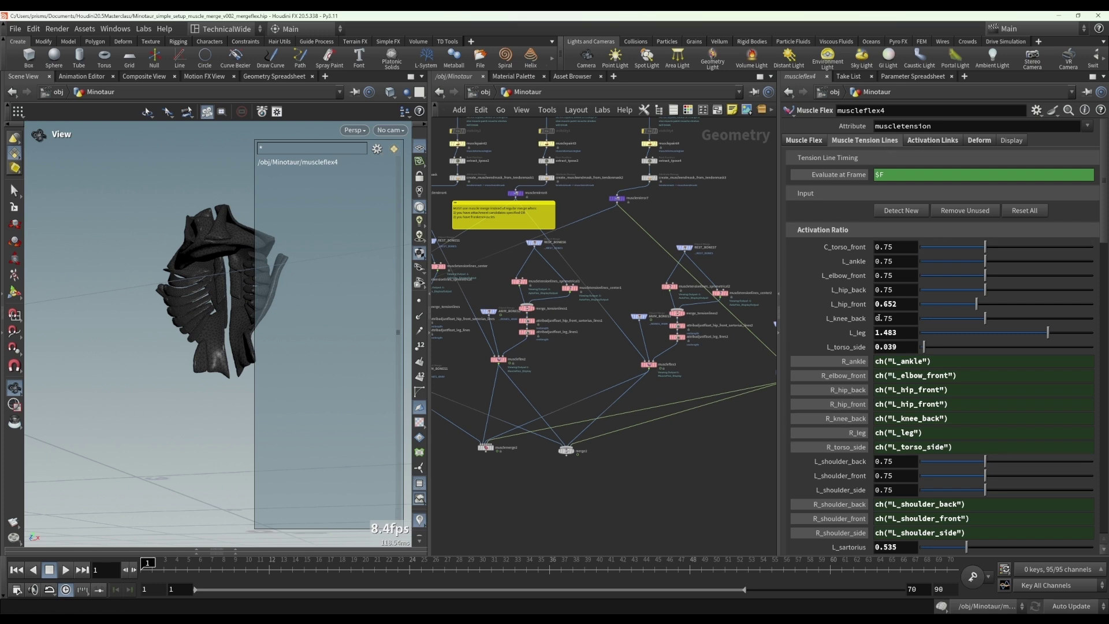
middle_click_drag(461, 475, 589, 463)
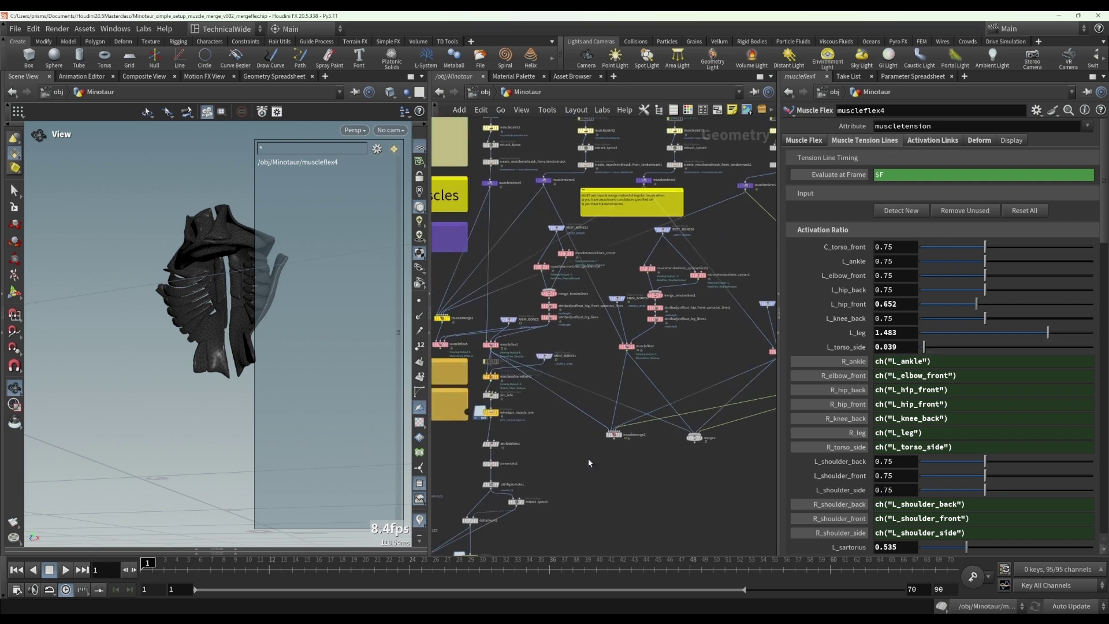
Display musclemerge2, which combines the four flex branches, and play the animation from frame 1 to frame 17.
scroll(648, 435, "up", 5)
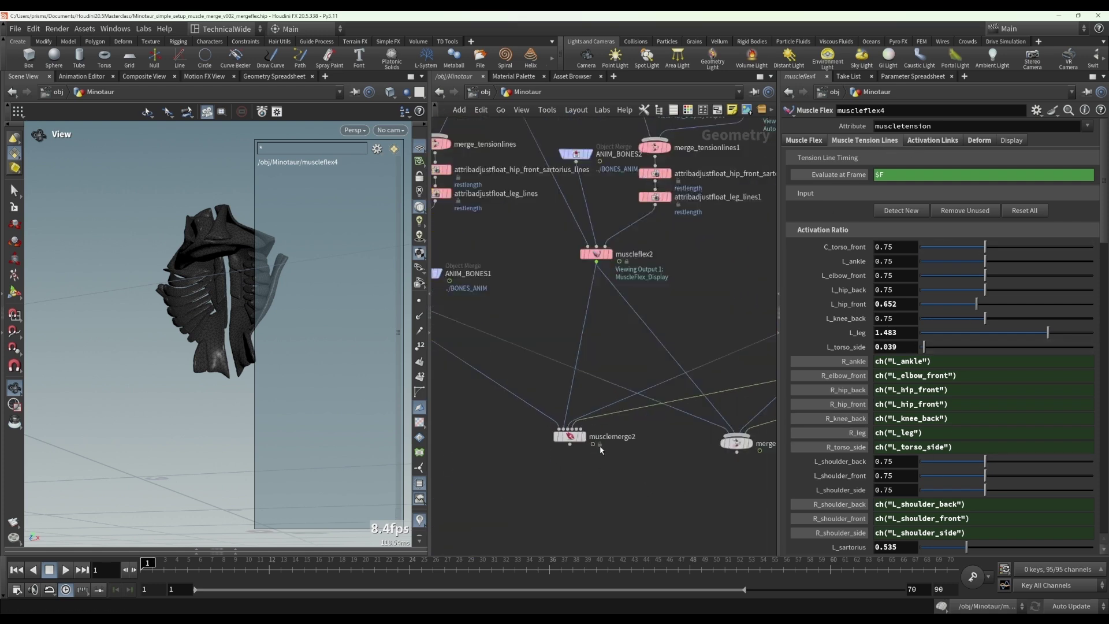
left_click(568, 433)
scroll(568, 433, "down", 5)
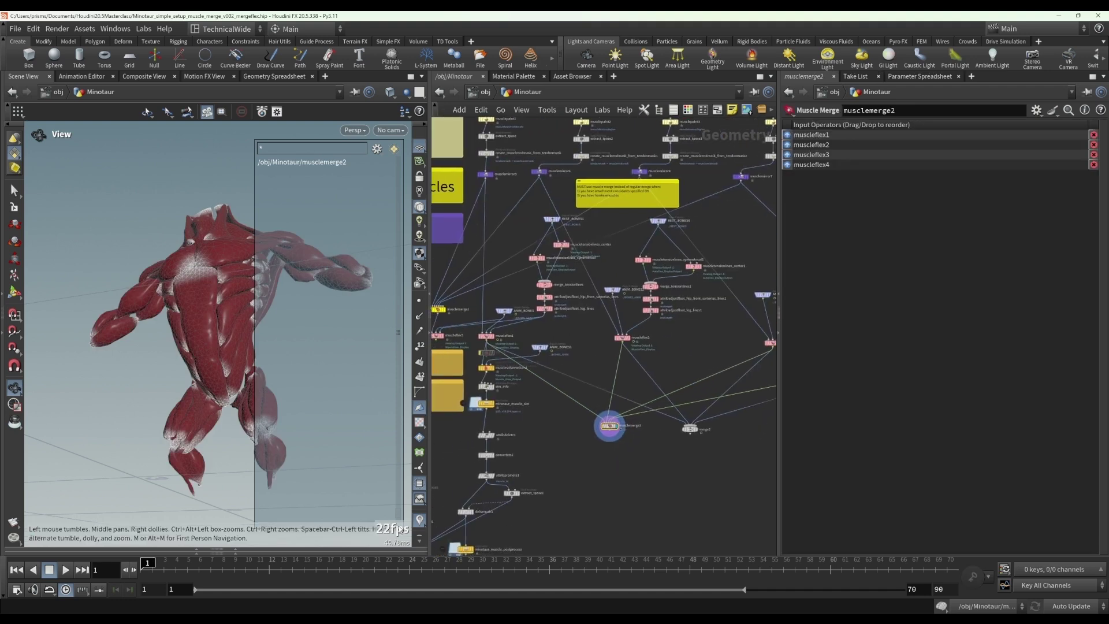
left_click(66, 569)
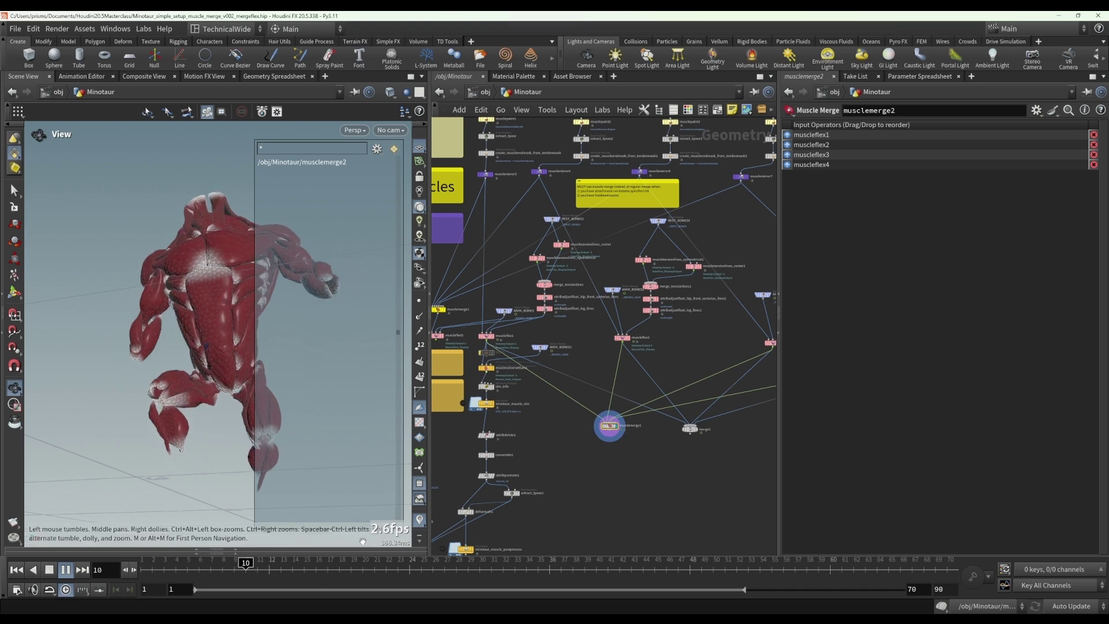
left_click(51, 569)
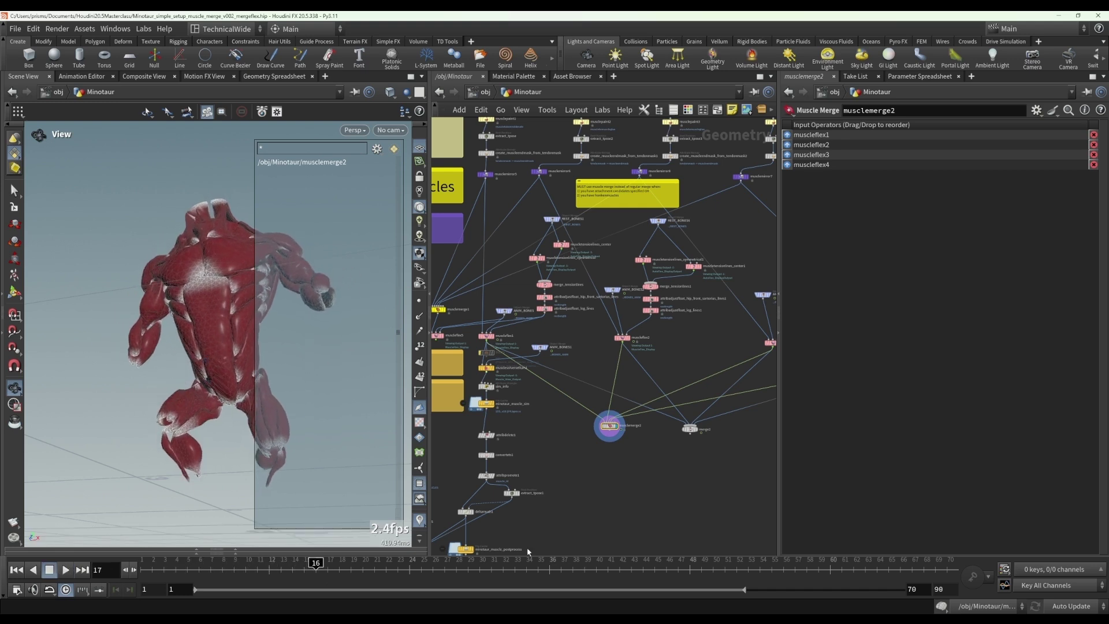
Display the regular merge2 node, play its animation from frame 1 for comparison, and rewind to frame 1.
left_click(689, 429)
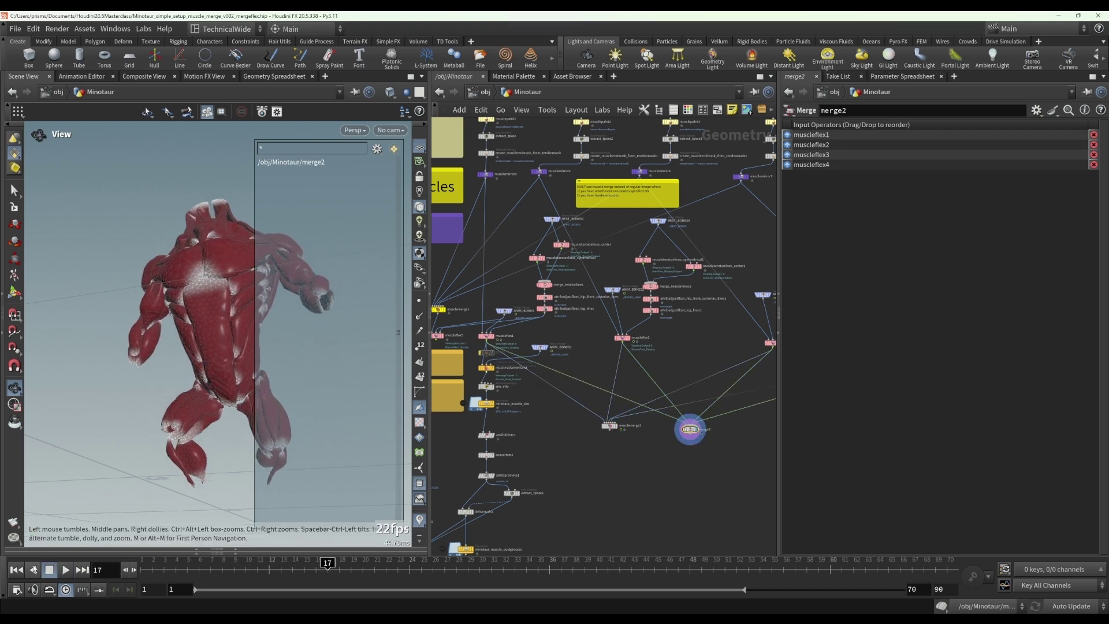
left_click(17, 570)
left_click(66, 569)
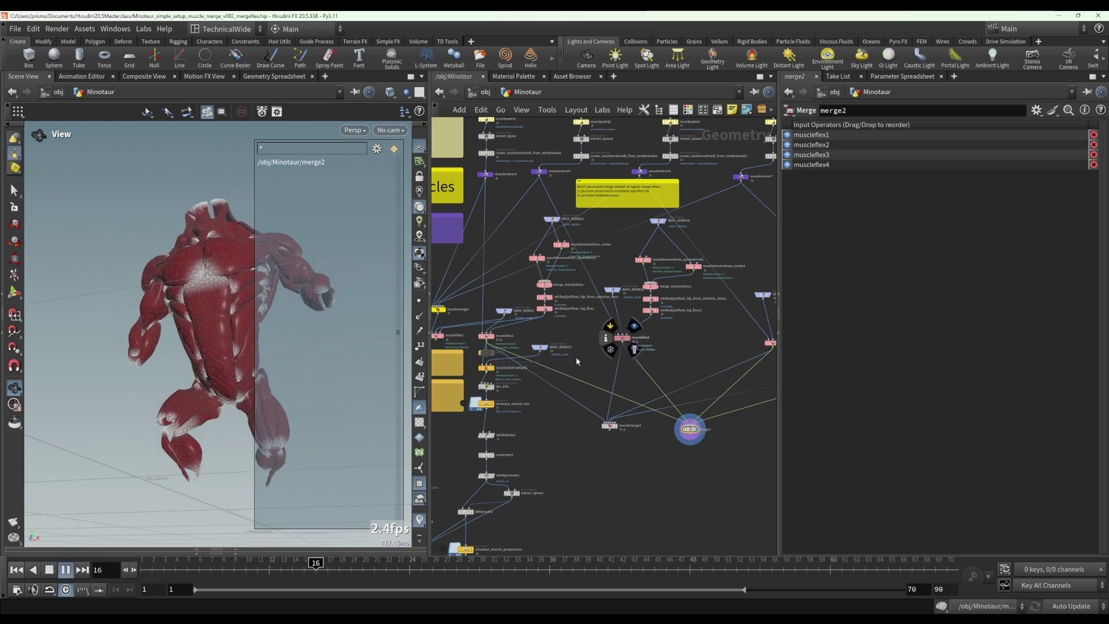
left_click(65, 570)
left_click(15, 572)
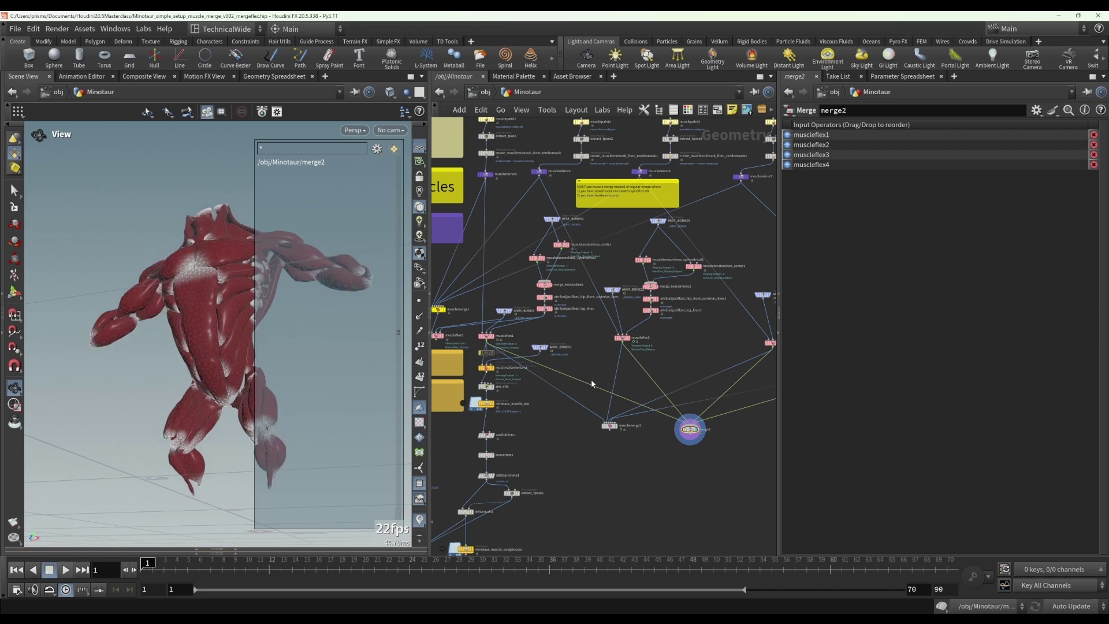
Display muscleflex5 below musclemerge1 and play the animation up to frame 38 to view its muscle tension.
middle_click_drag(517, 348, 576, 384)
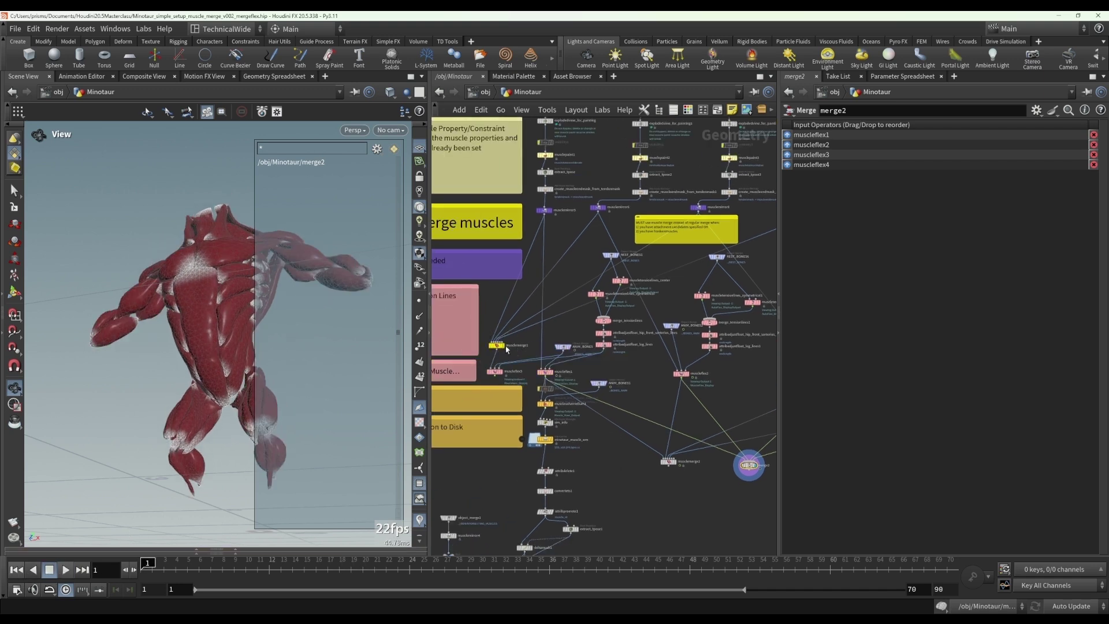
left_click(509, 334)
scroll(504, 376, "up", 2)
left_click(502, 371)
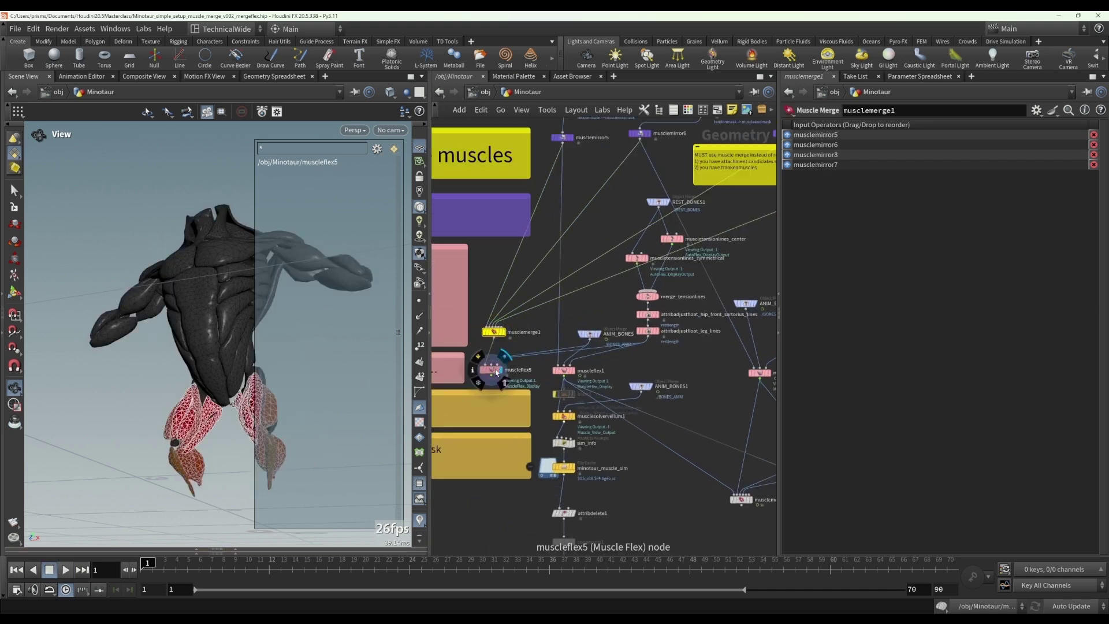
key("Up")
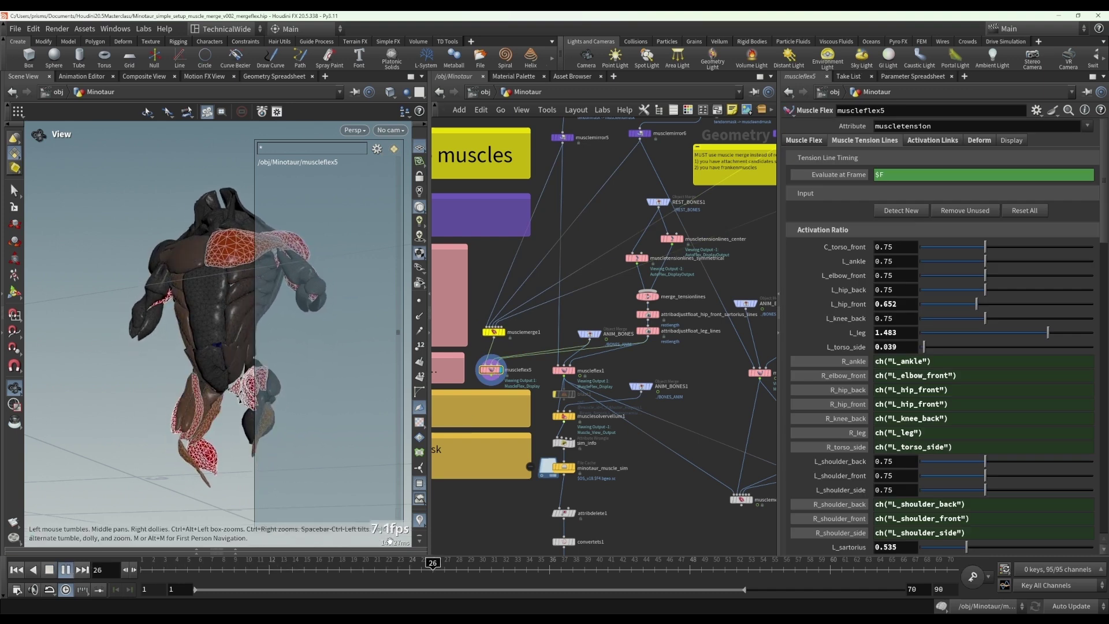
Compare the musclemerge2 result at frame 38 with muscleflex5, checking the muscleflex2 parameters in between.
scroll(555, 416, "down", 3)
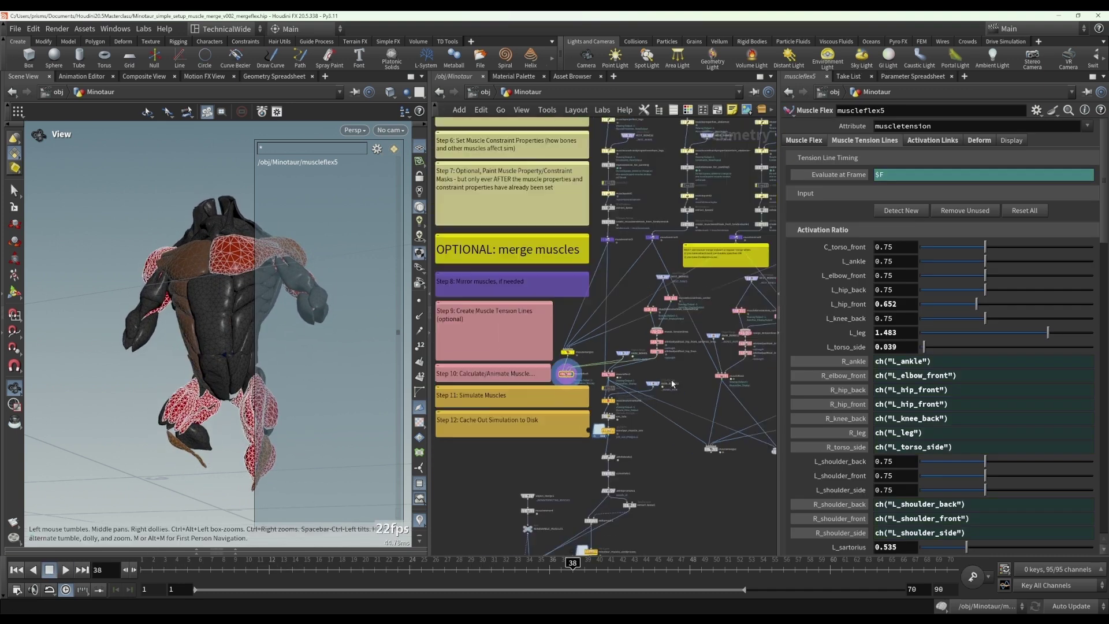
scroll(629, 424, "up", 3)
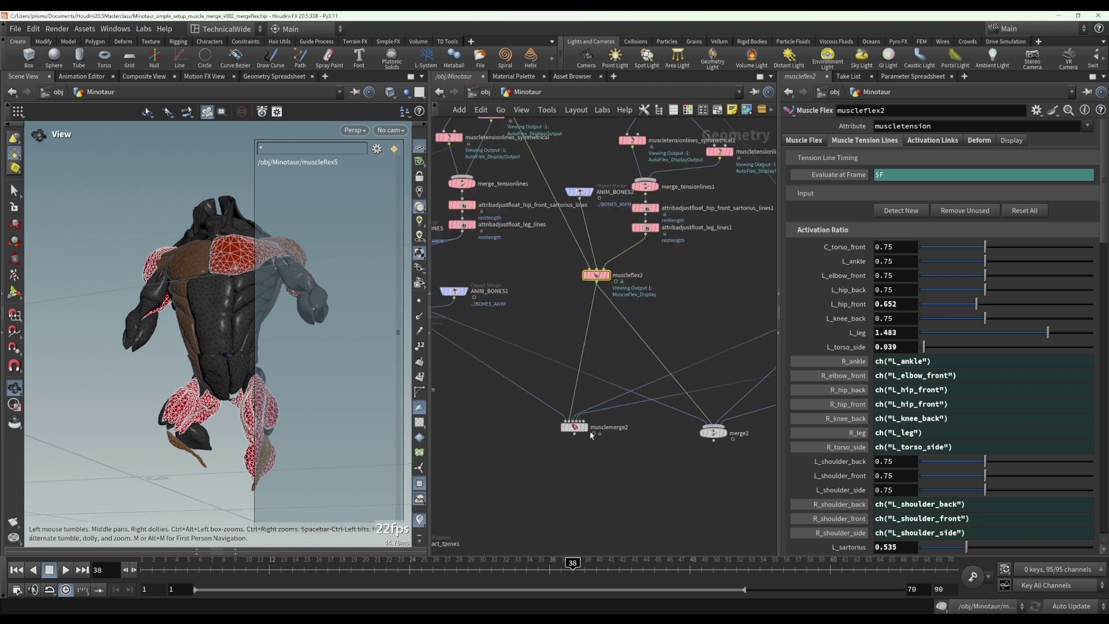
left_click(574, 427)
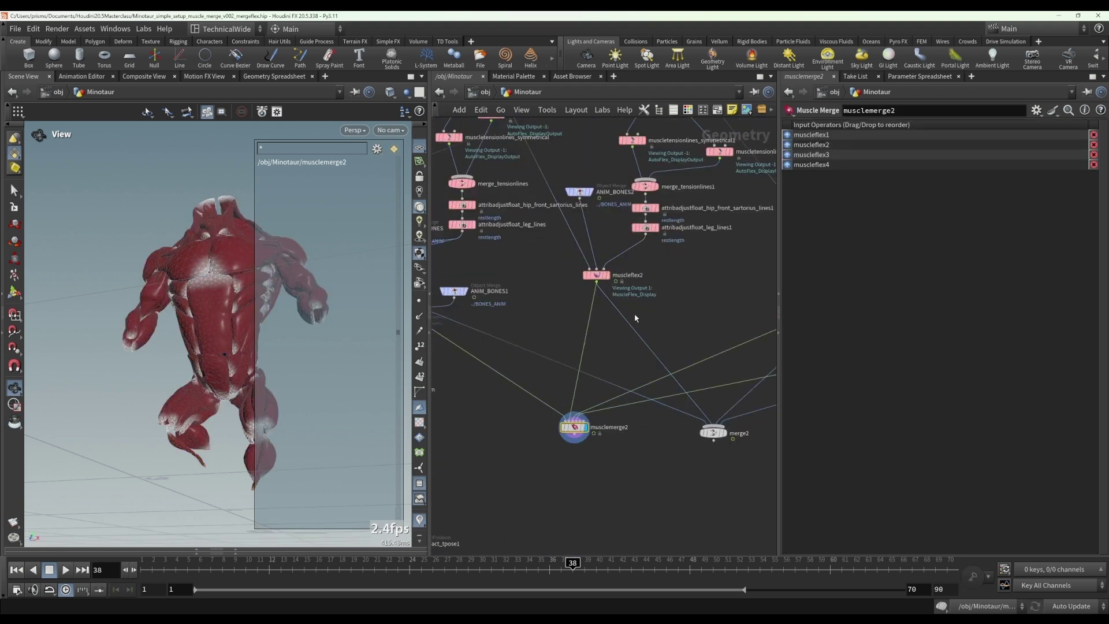
left_click(596, 275)
scroll(662, 303, "down", 5)
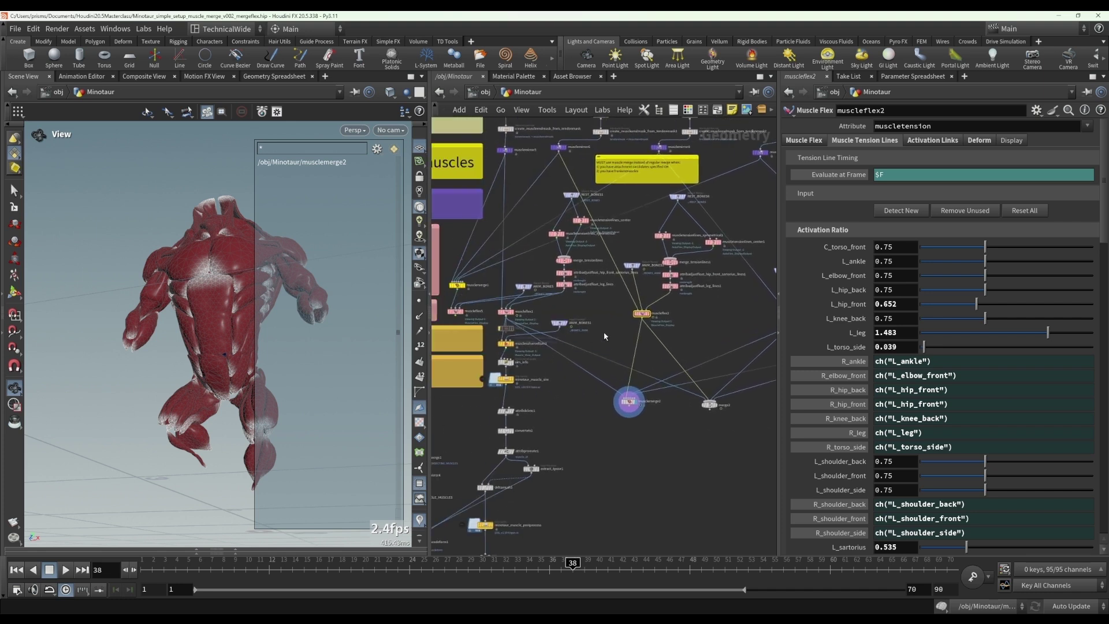
scroll(606, 333, "up", 3)
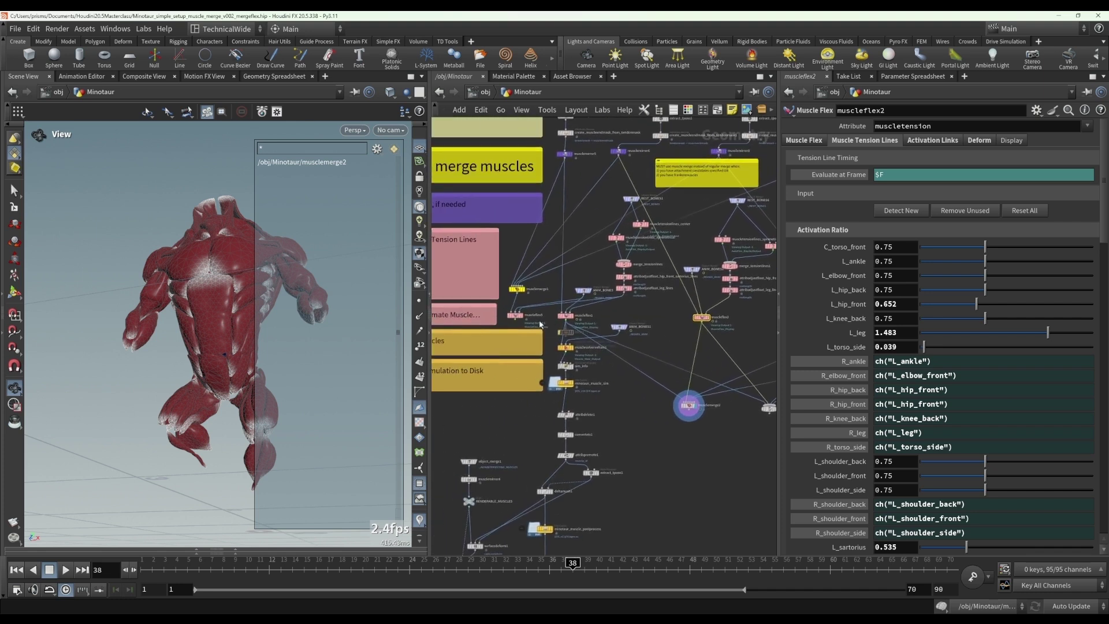
left_click(513, 315)
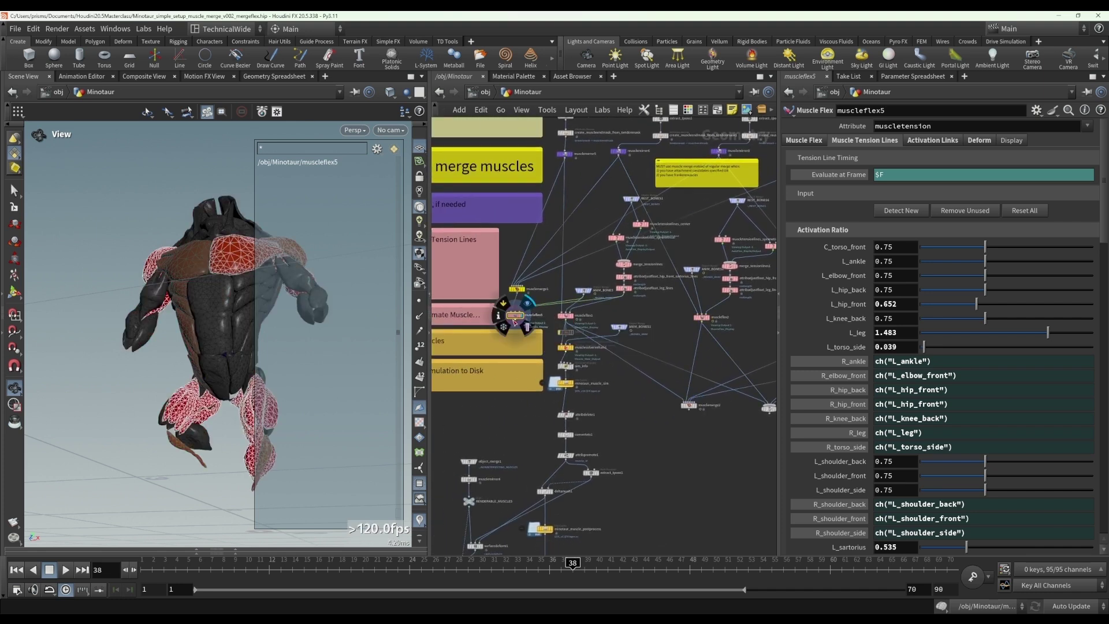
Inspect the symmetrical and center muscle tension line nodes, the merge_tensionlines node that joins them, and the muscleflex1 node below musclemerge1.
scroll(516, 315, "up", 2)
middle_click_drag(703, 302, 598, 346)
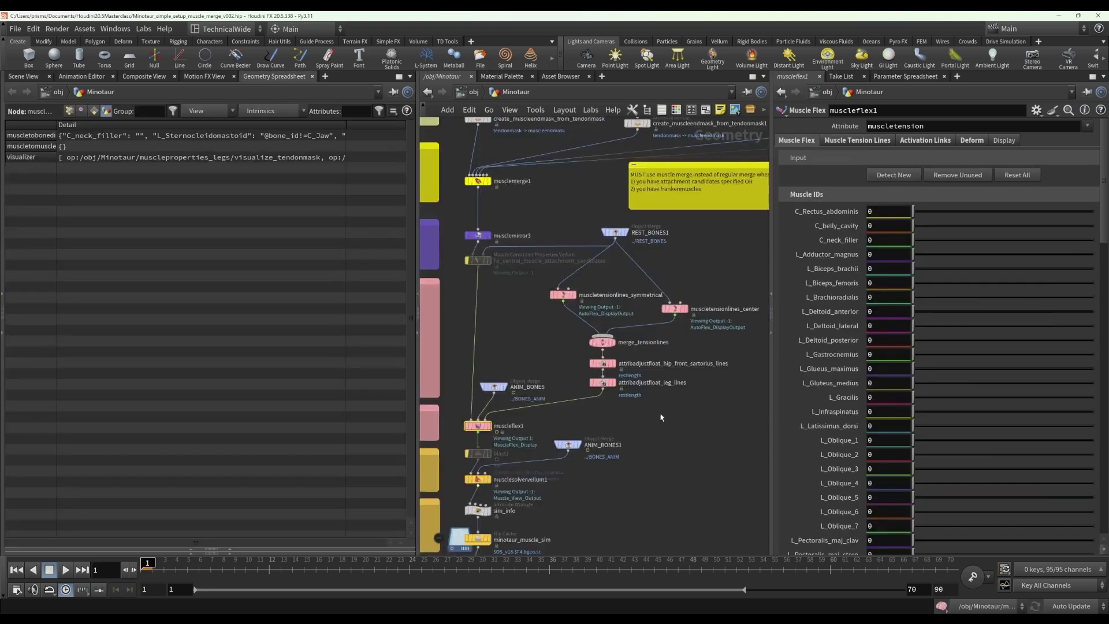
scroll(661, 417, "down", 3)
scroll(562, 376, "up", 3)
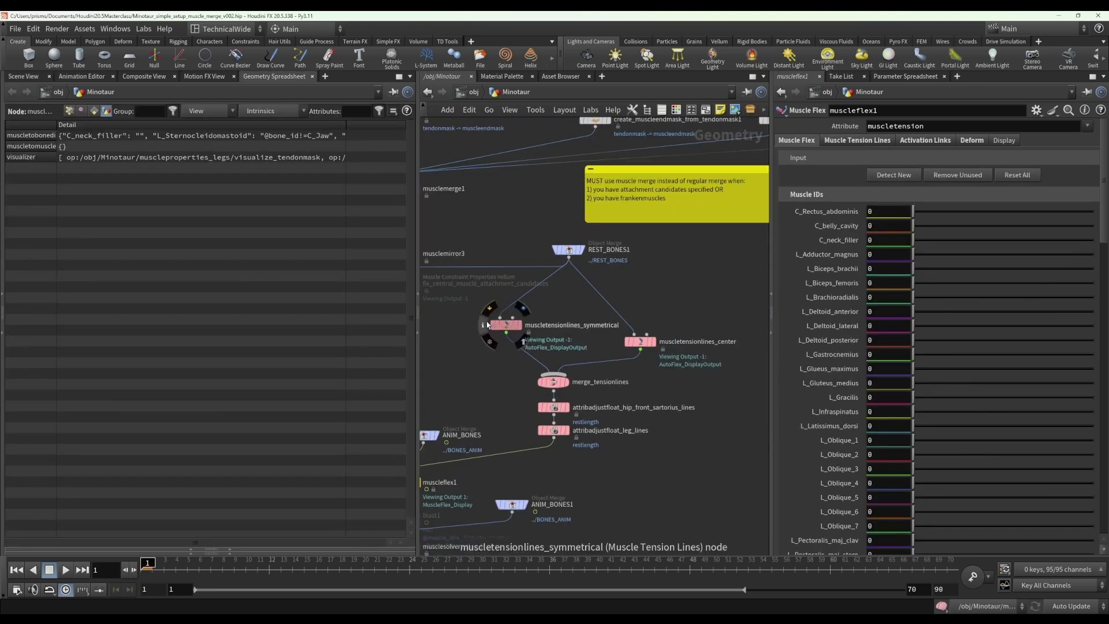
left_click_drag(466, 311, 661, 359)
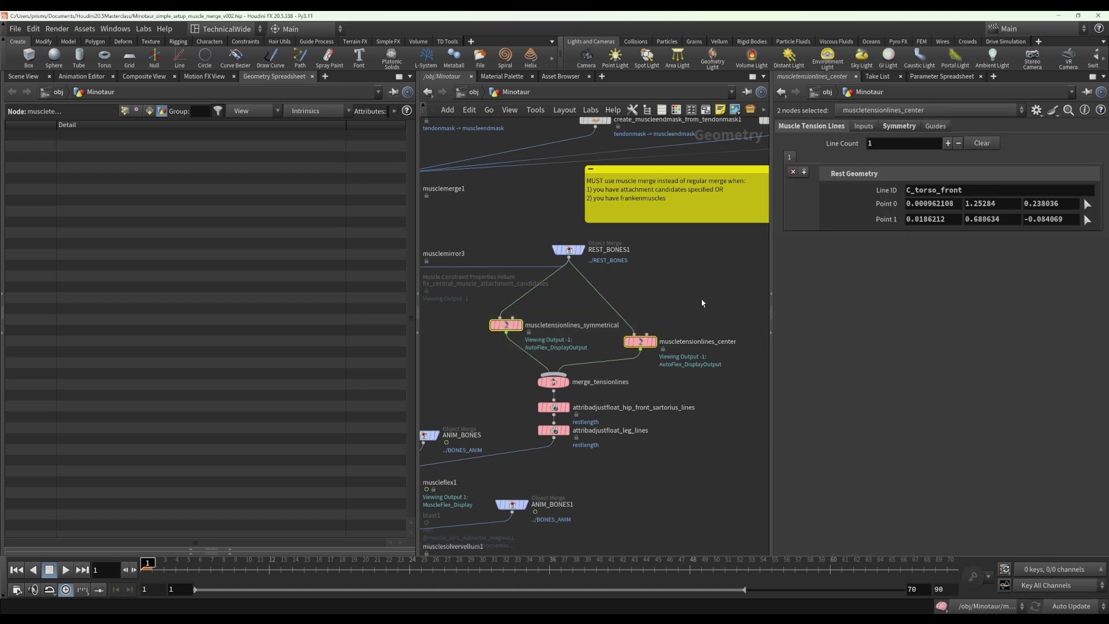
left_click(553, 382)
middle_click_drag(626, 480, 725, 474)
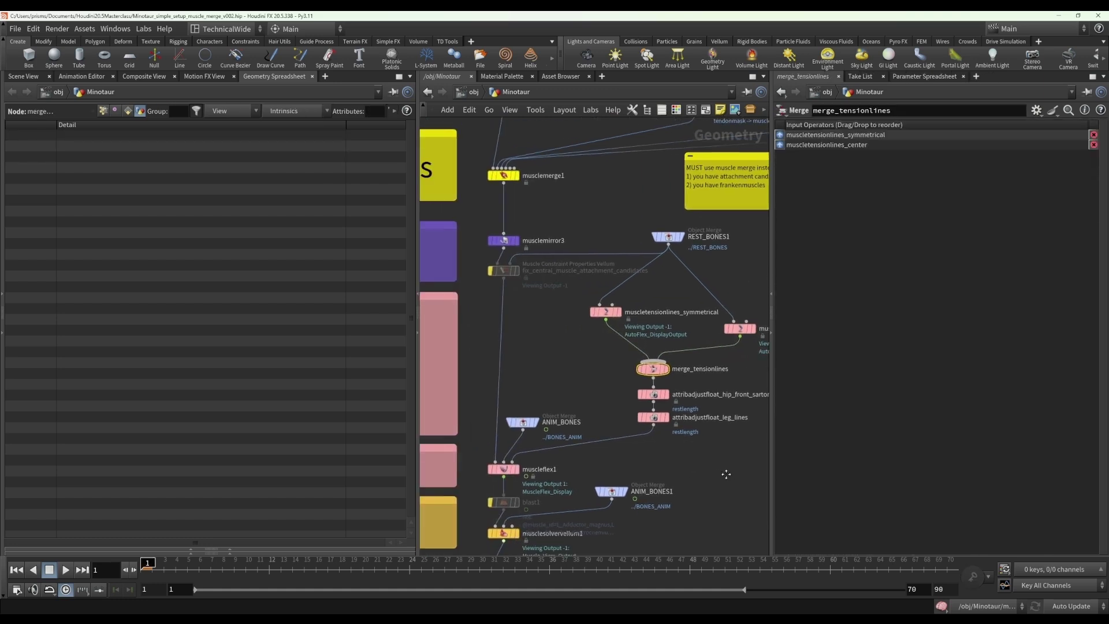
left_click(504, 469)
Rewire merge1's second input to abdomen_muscle_solidified in the split branches, and display merge1.
scroll(550, 356, "down", 4)
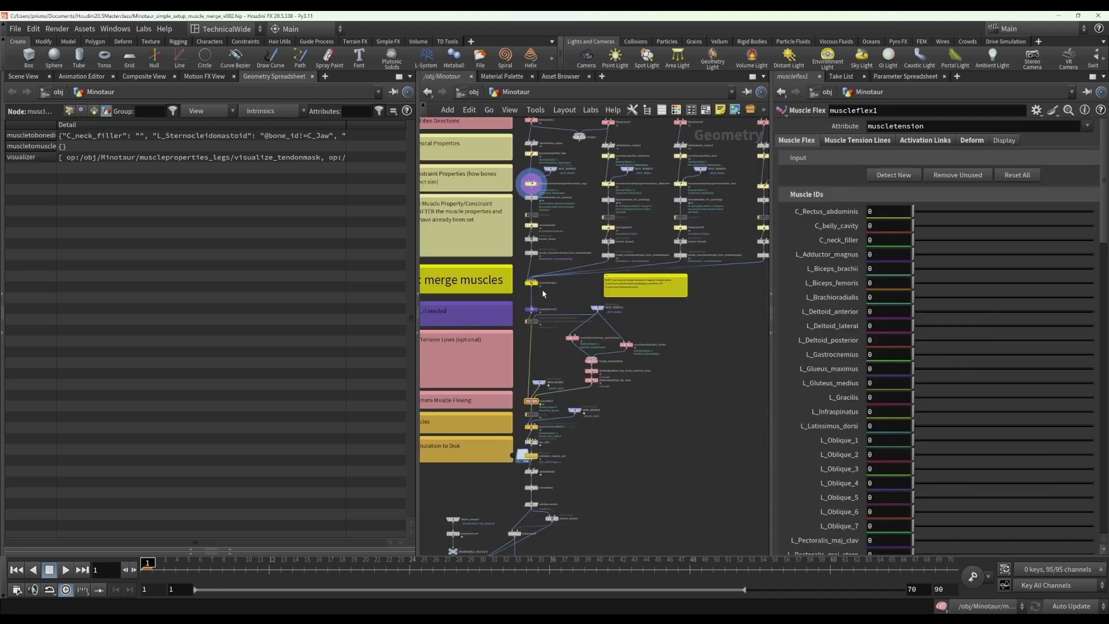
middle_click_drag(549, 349, 583, 356)
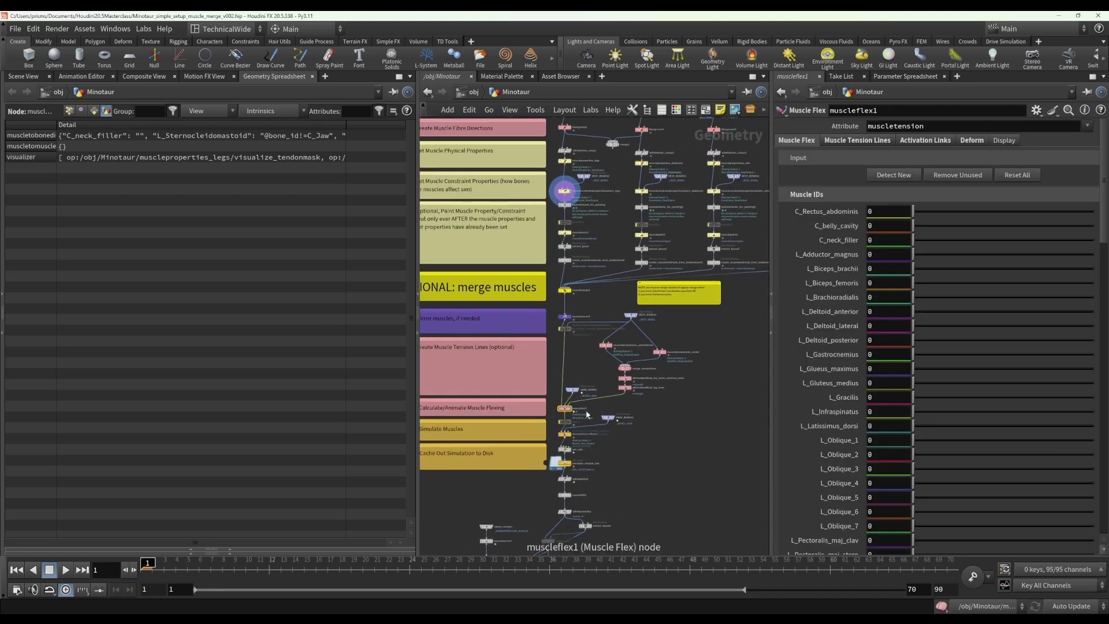
middle_click_drag(601, 308, 571, 409)
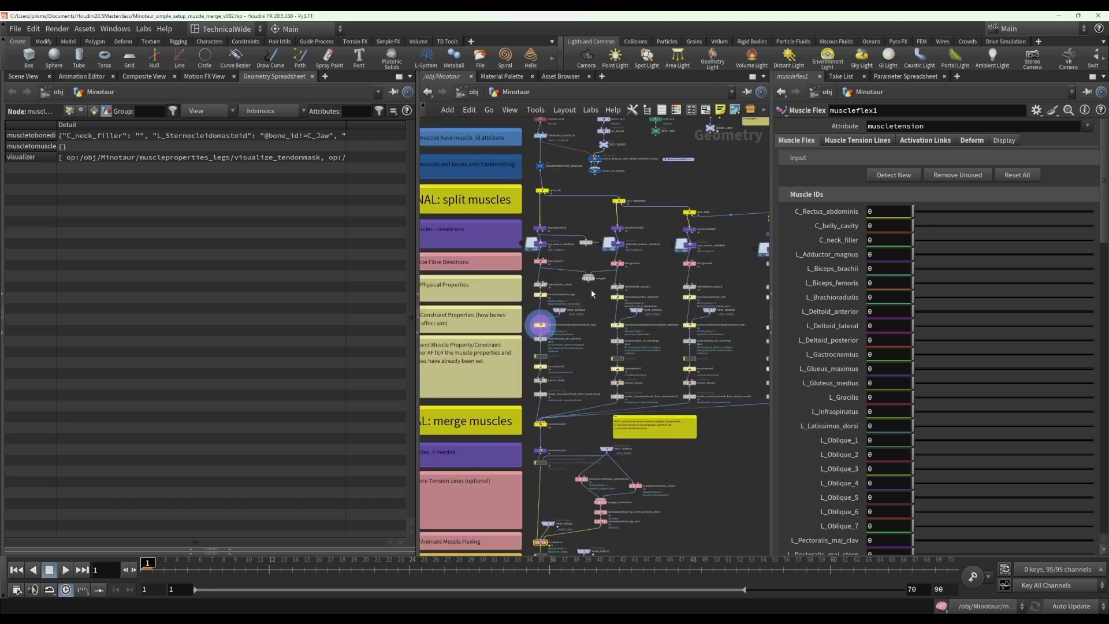
middle_click_drag(591, 290, 601, 366)
scroll(601, 366, "up", 2)
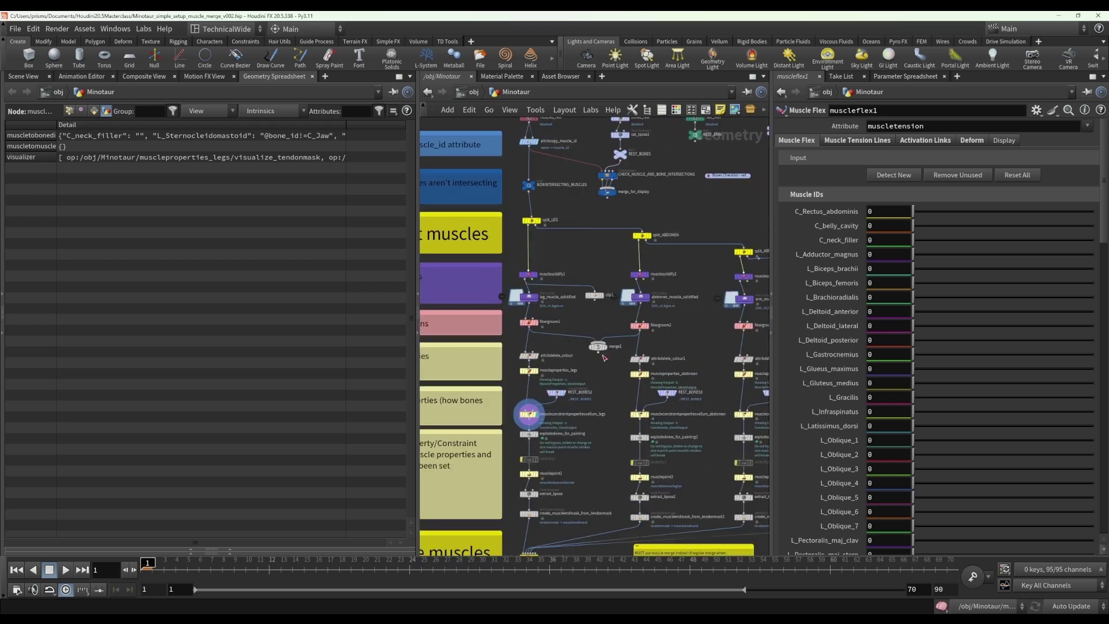
left_click_drag(599, 346, 639, 310)
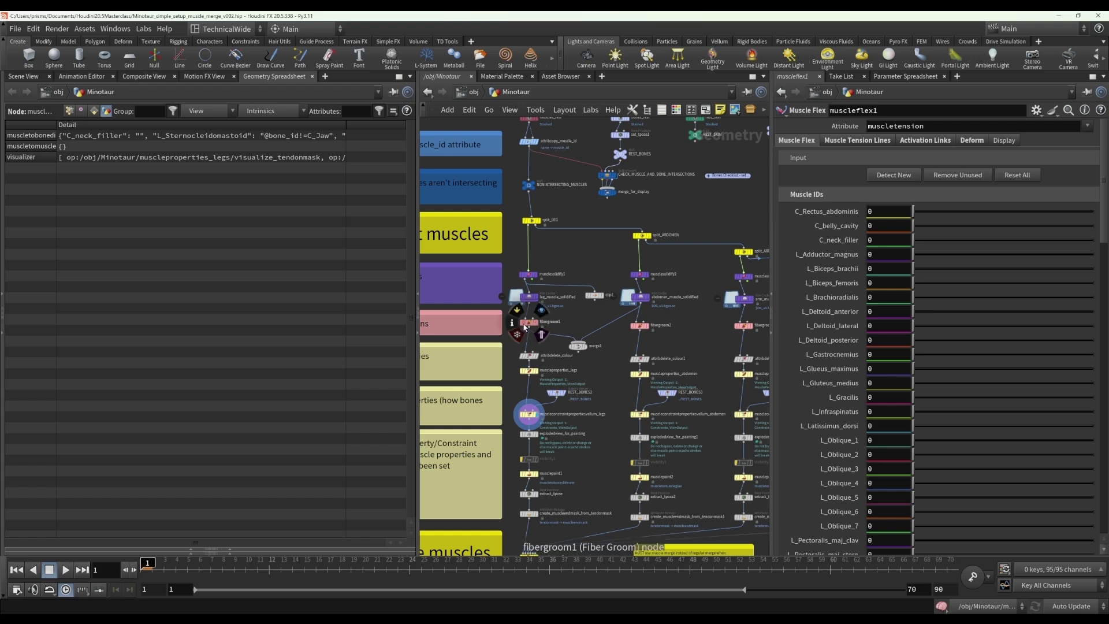
left_click(642, 298)
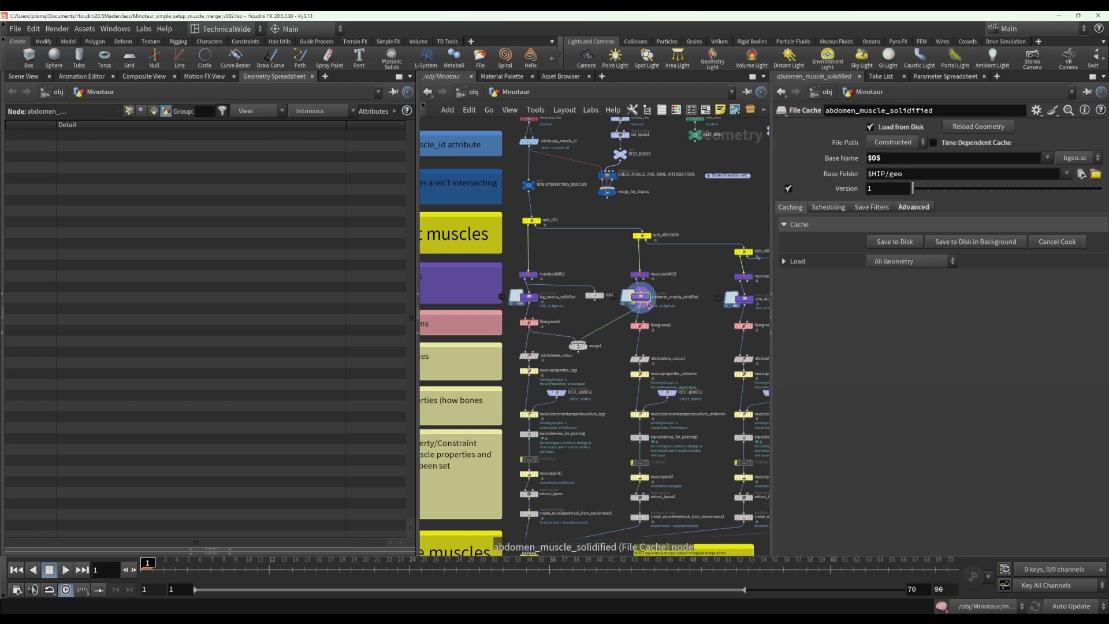
left_click(578, 345)
Check merge1's node information for attribute warnings, close it, and bring up the 3D scene in place of the geometry spreadsheet.
scroll(577, 347, "up", 3)
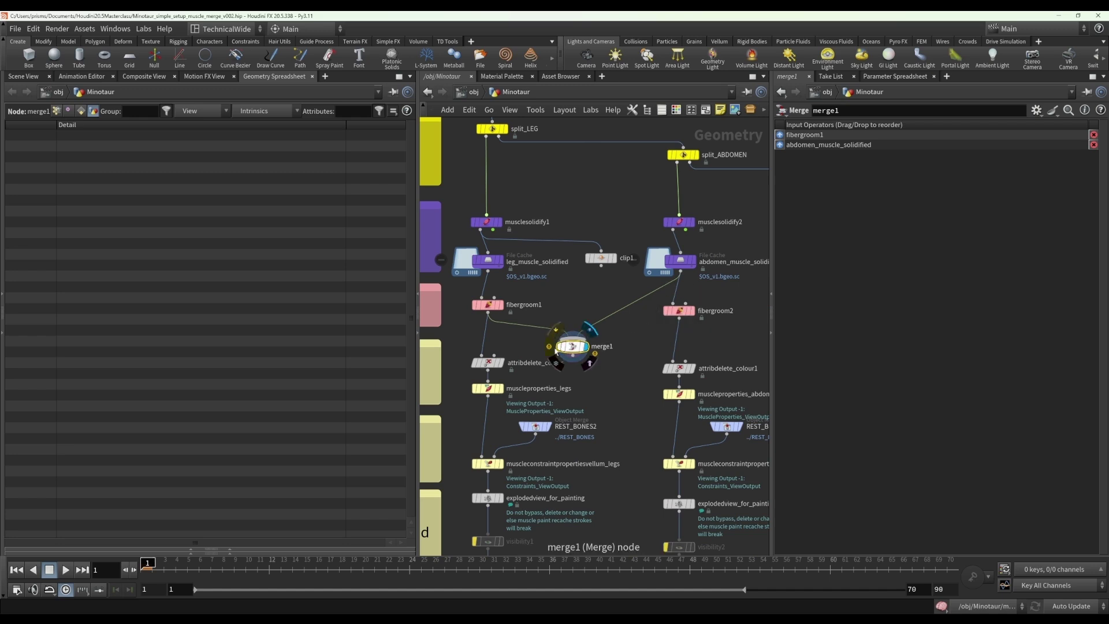
left_click(555, 349)
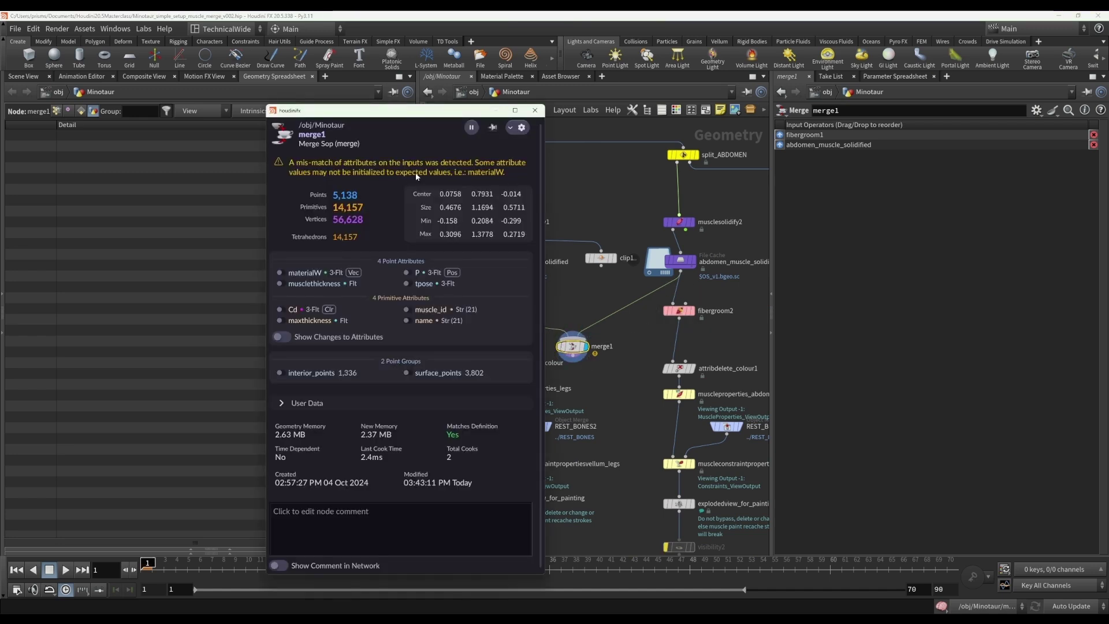
left_click(535, 111)
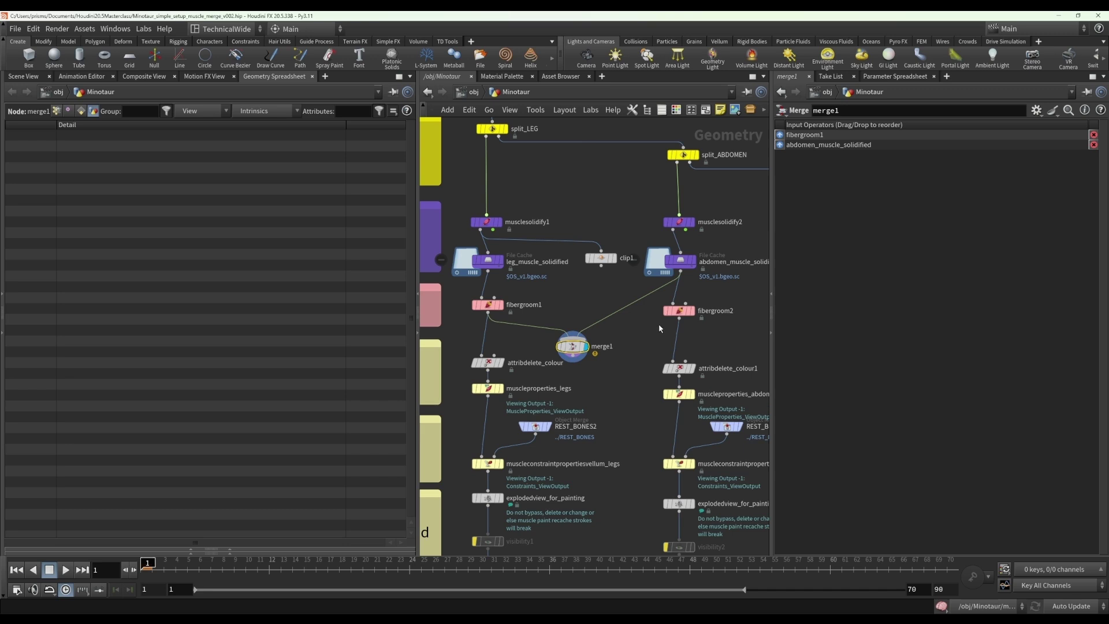
left_click(26, 77)
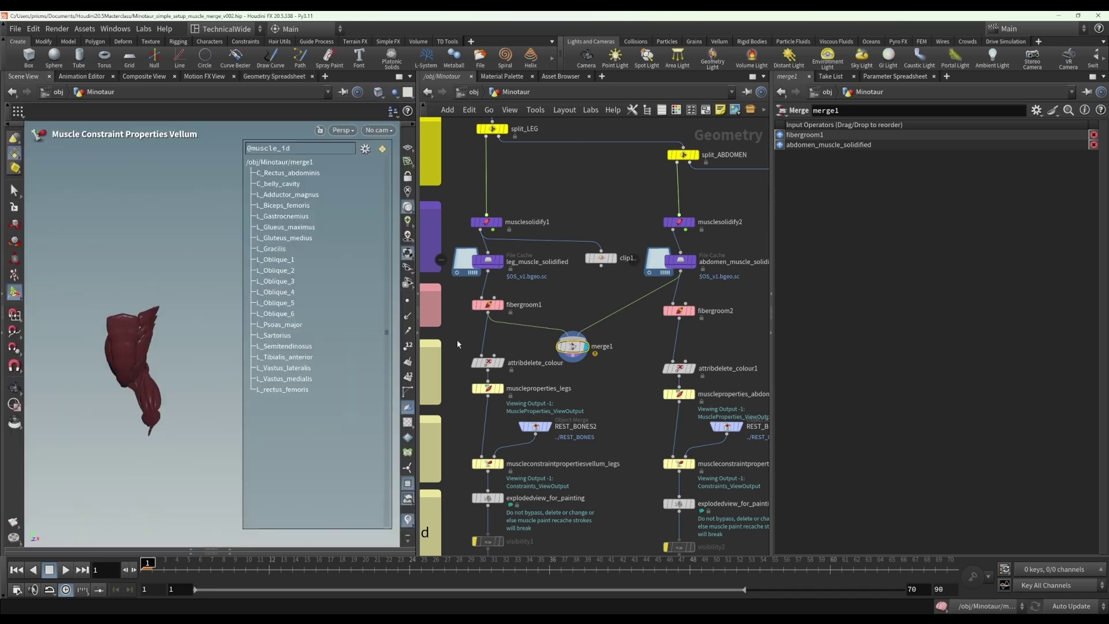
Reconnect merge1's second input to fibergroom2 and review the leg and abdomen branches down to musclemerge1.
left_click_drag(586, 327, 684, 315)
middle_click_drag(731, 349, 646, 337)
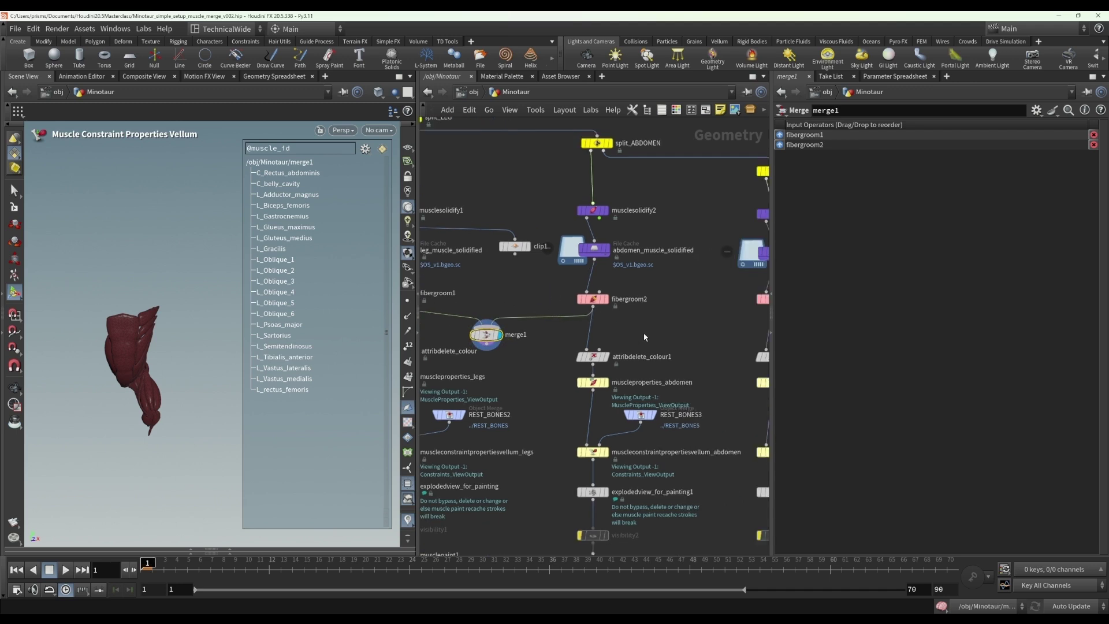
scroll(646, 337, "down", 3)
middle_click_drag(579, 371, 591, 326)
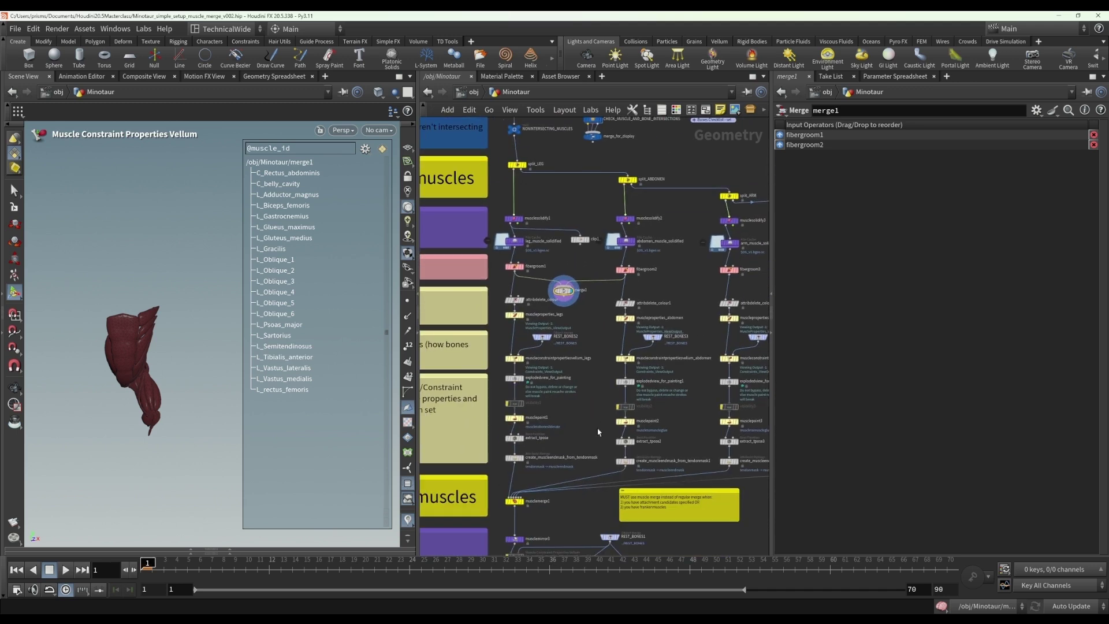
middle_click_drag(584, 508, 579, 469)
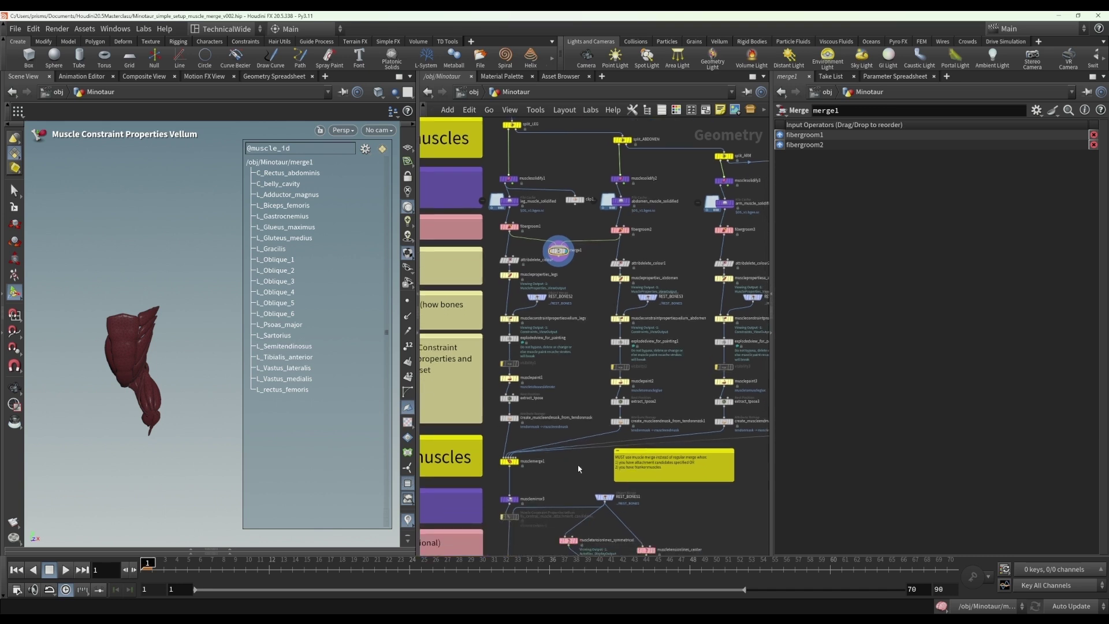
middle_click_drag(594, 368, 600, 416)
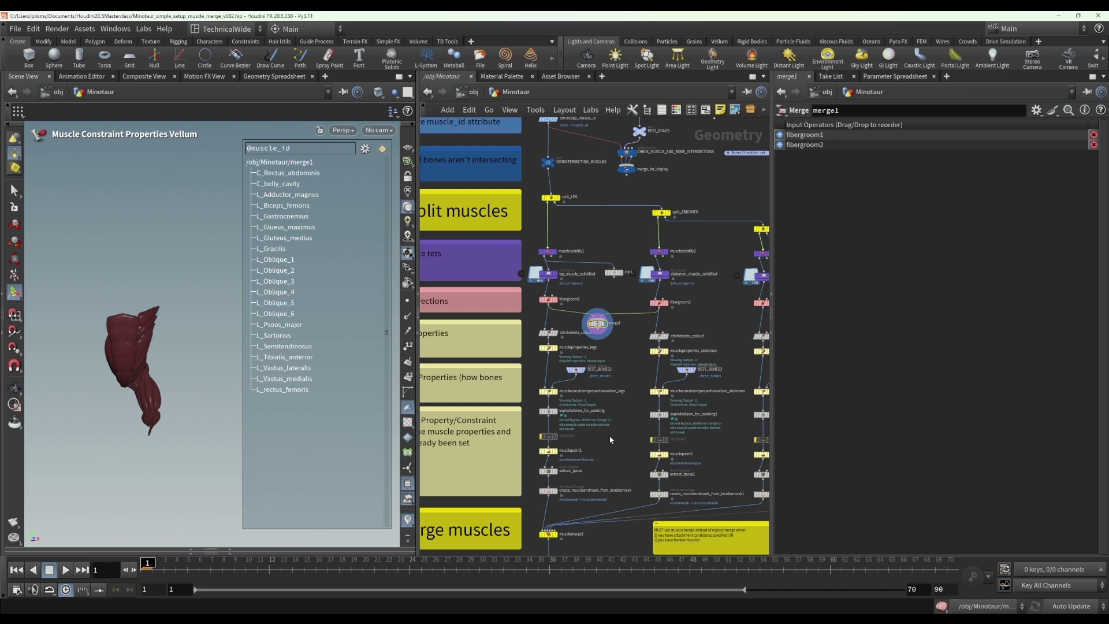
Display muscleconstraintpropertiesvellum_legs and examine the leg muscles' attachment guides up close from several angles.
left_click(548, 391)
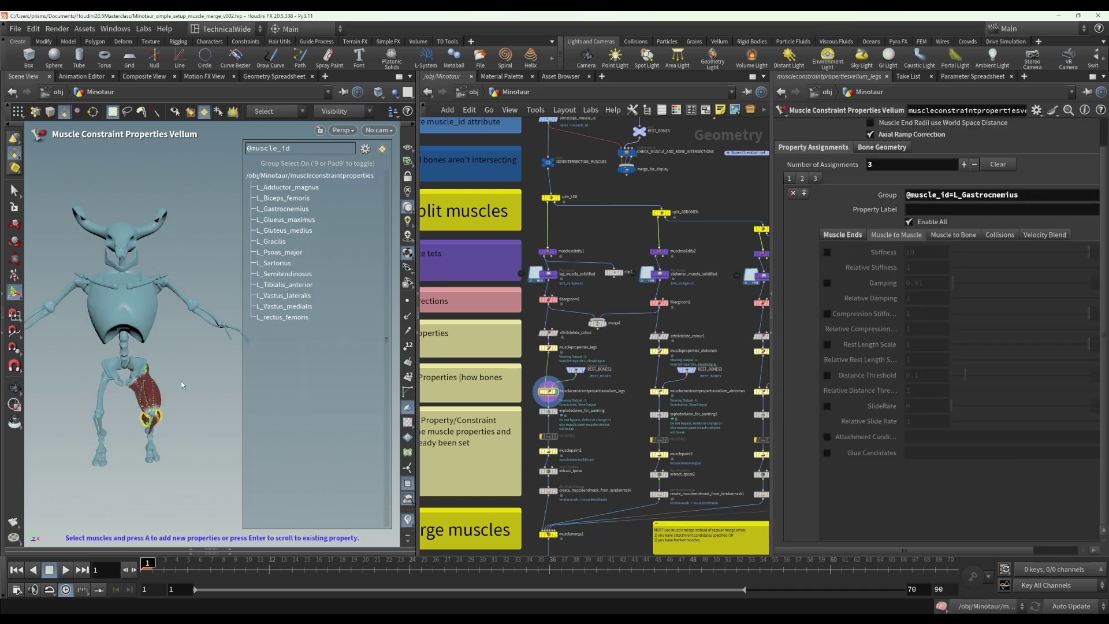
key("f")
left_click_drag(183, 347, 138, 363, "alt")
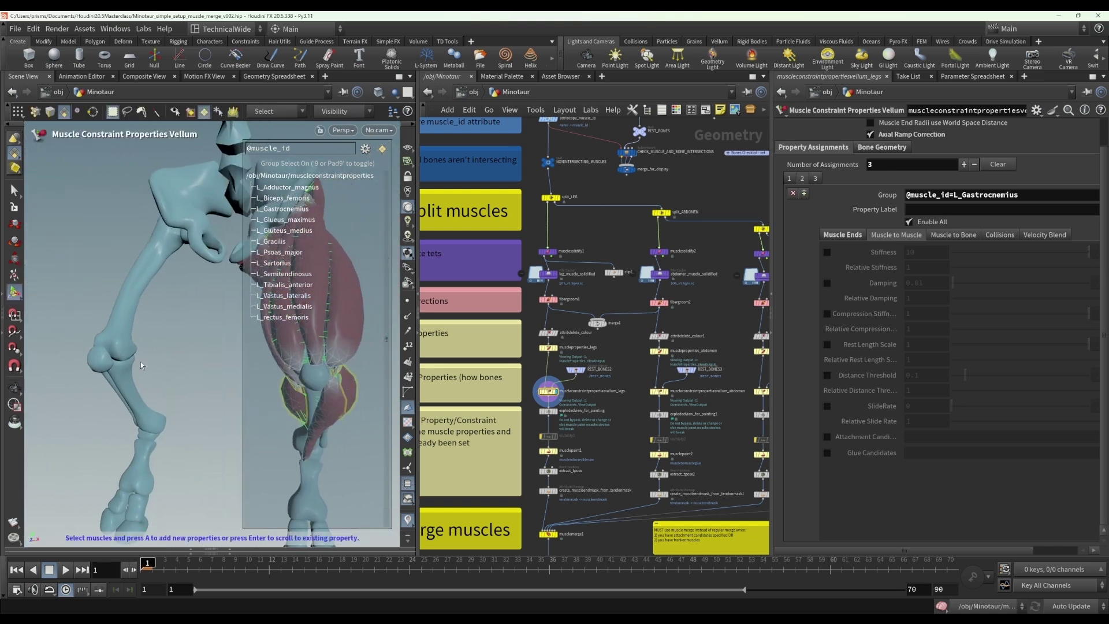
left_click_drag(192, 346, 138, 347, "alt")
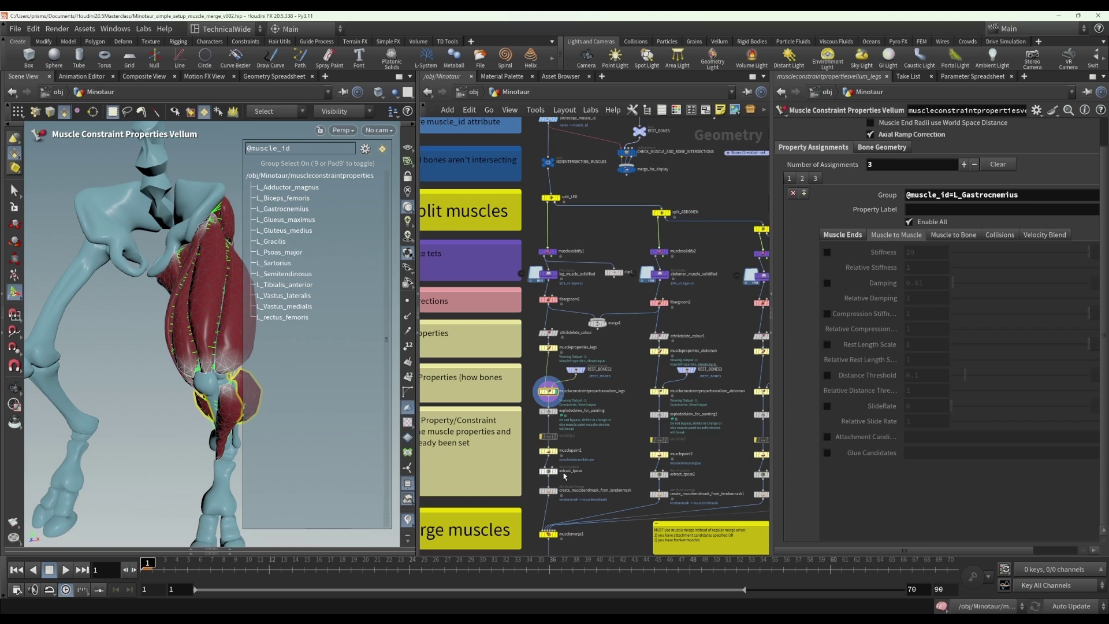
Display musclemerge1 to view the recombined muscles, and return the display to muscleconstraintpropertiesvellum_legs for comparison.
middle_click_drag(568, 541, 592, 422)
left_click(573, 414)
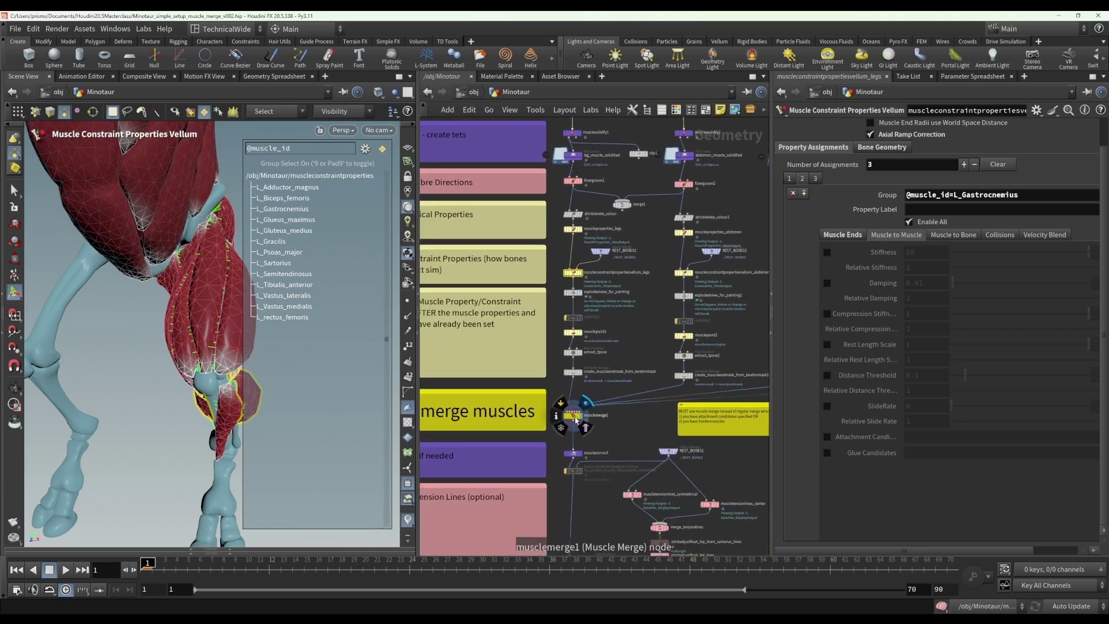
scroll(601, 428, "down", 5)
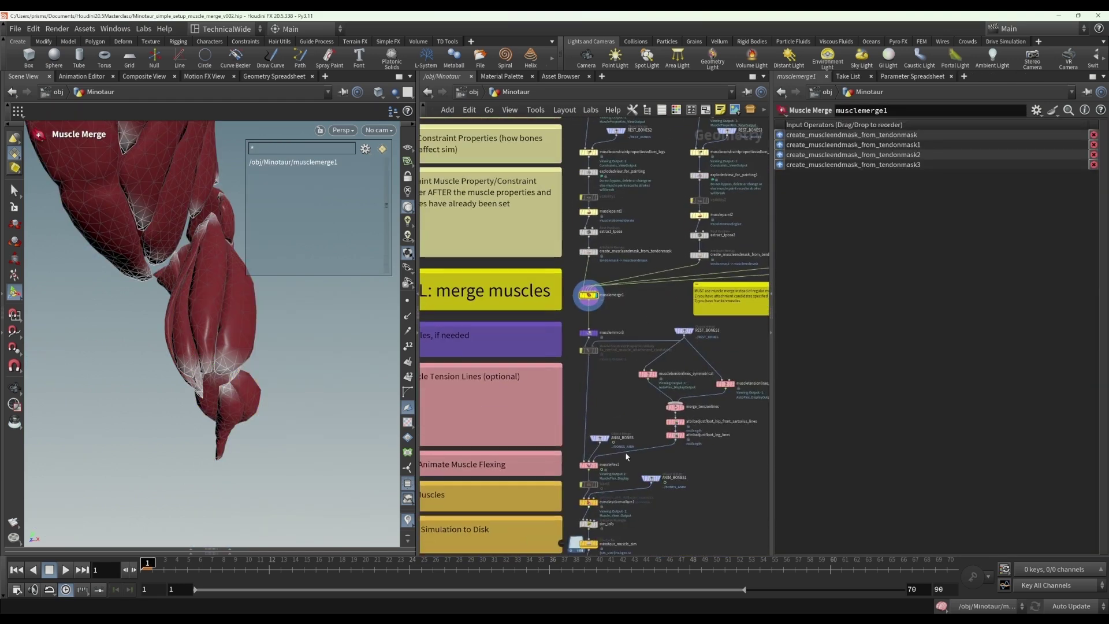
scroll(625, 452, "up", 6)
left_click(574, 292)
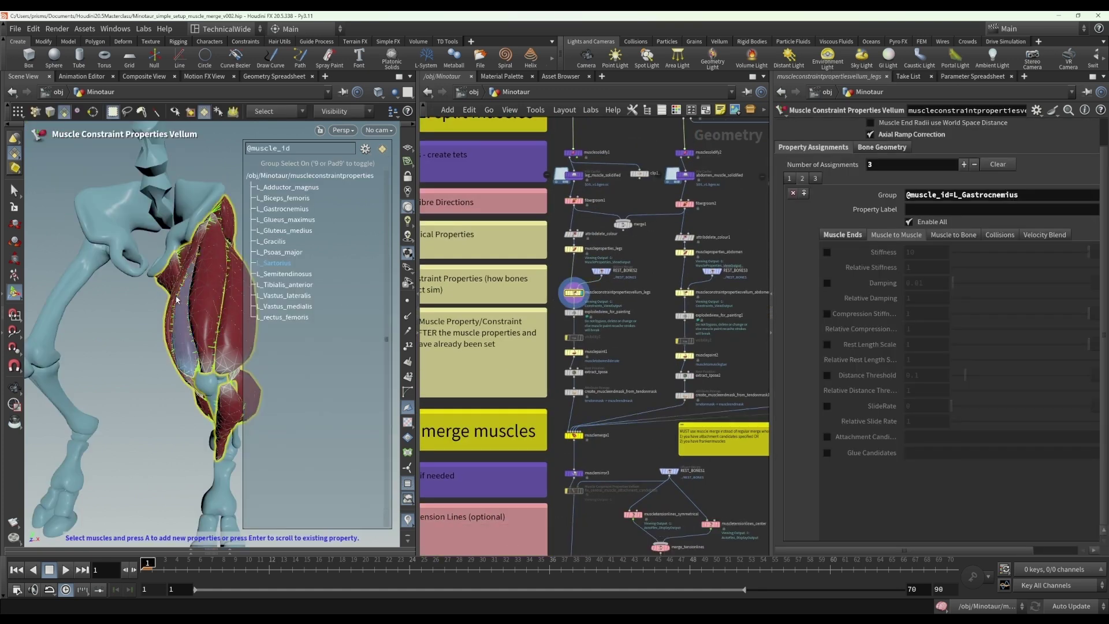
Display musclesolvervellum1 and examine the muscle-to-muscle attachment constraints where the leg and abdomen muscles meet.
middle_click_drag(623, 435, 597, 283)
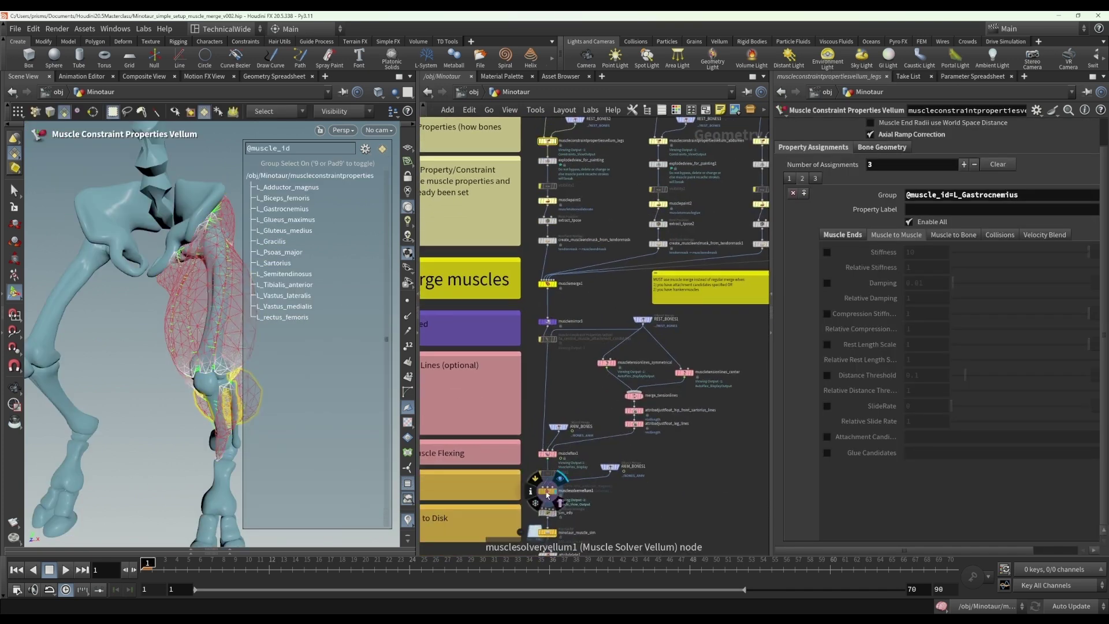
left_click(547, 492)
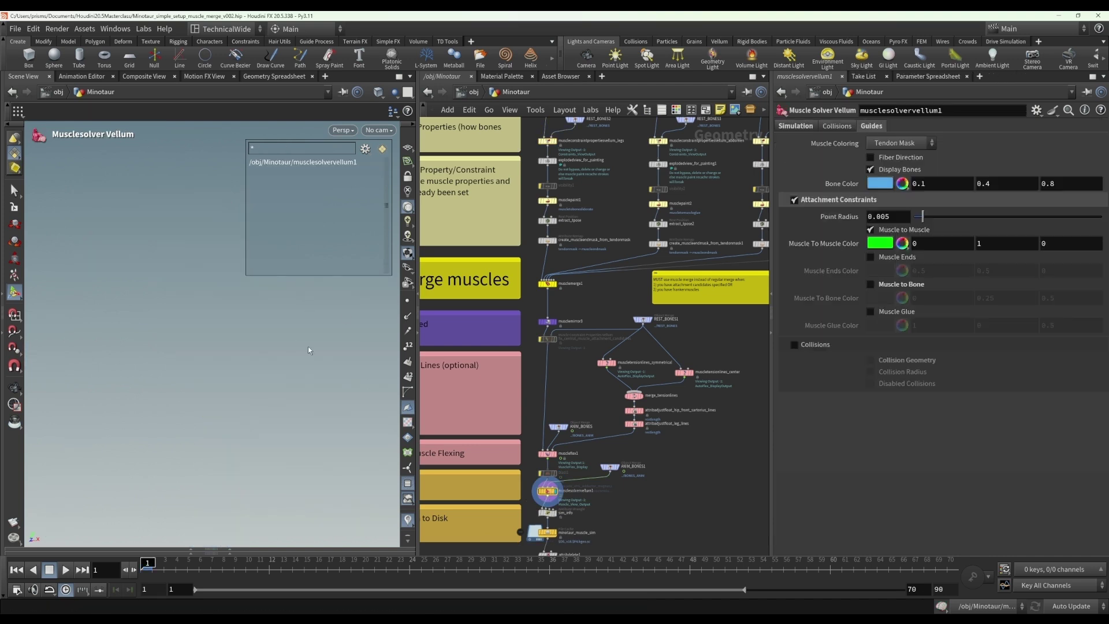
right_click_drag(288, 382, 295, 385, "alt")
middle_click_drag(295, 385, 314, 334, "alt")
right_click_drag(315, 334, 331, 341, "alt")
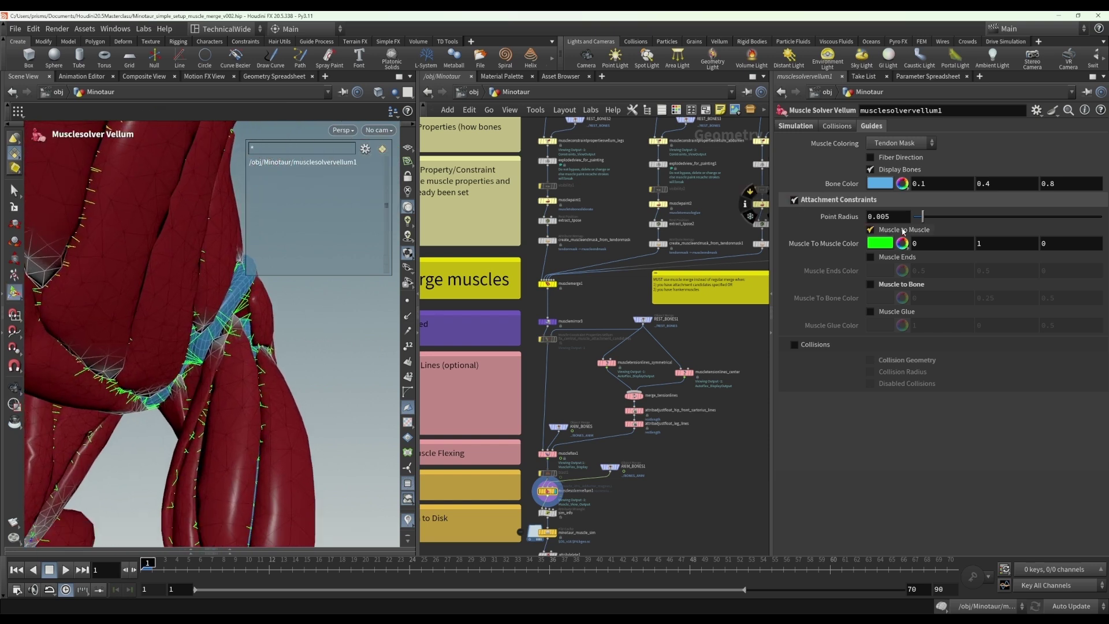
mouse_move(314, 357)
left_mouse_down("alt")
mouse_move(305, 337)
mouse_move(330, 351)
left_mouse_up("alt")
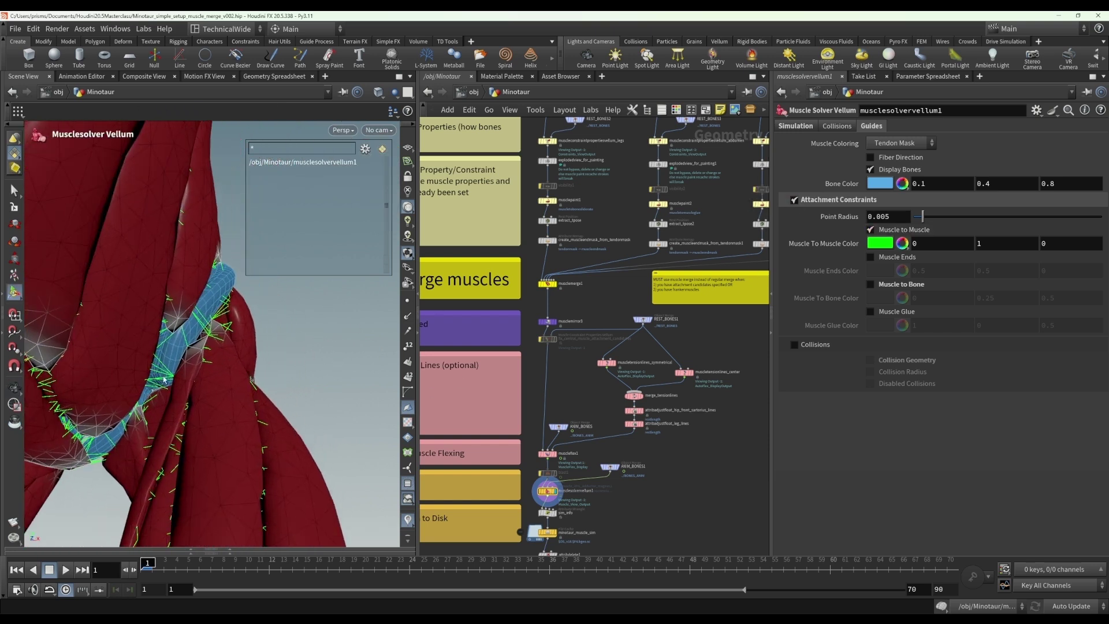
left_click_drag(164, 380, 173, 350)
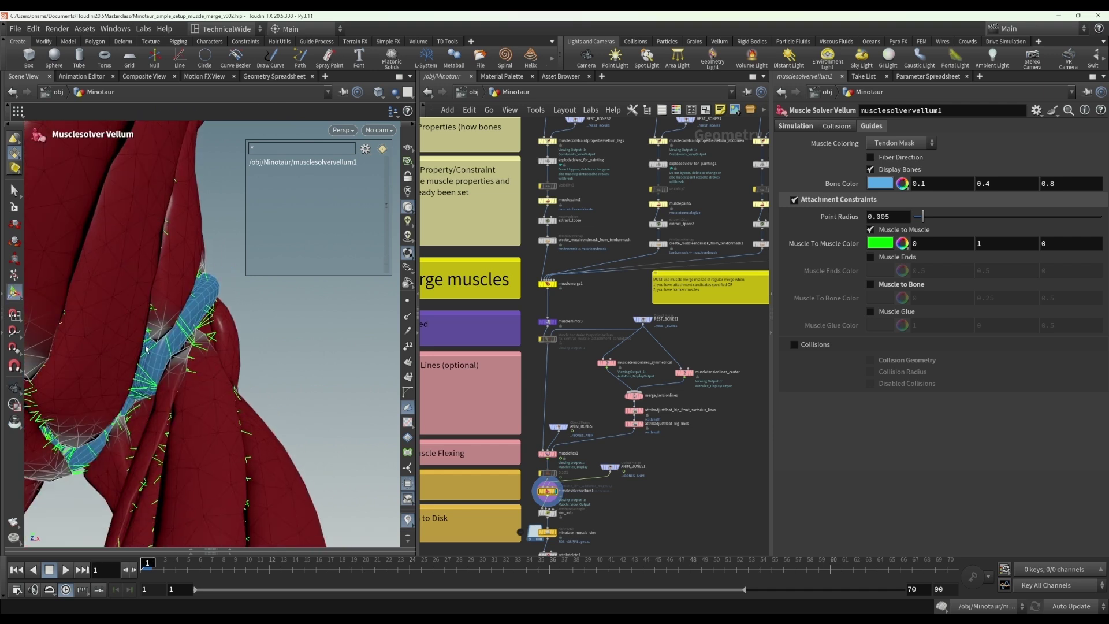
right_click_drag(315, 362, 263, 359, "alt")
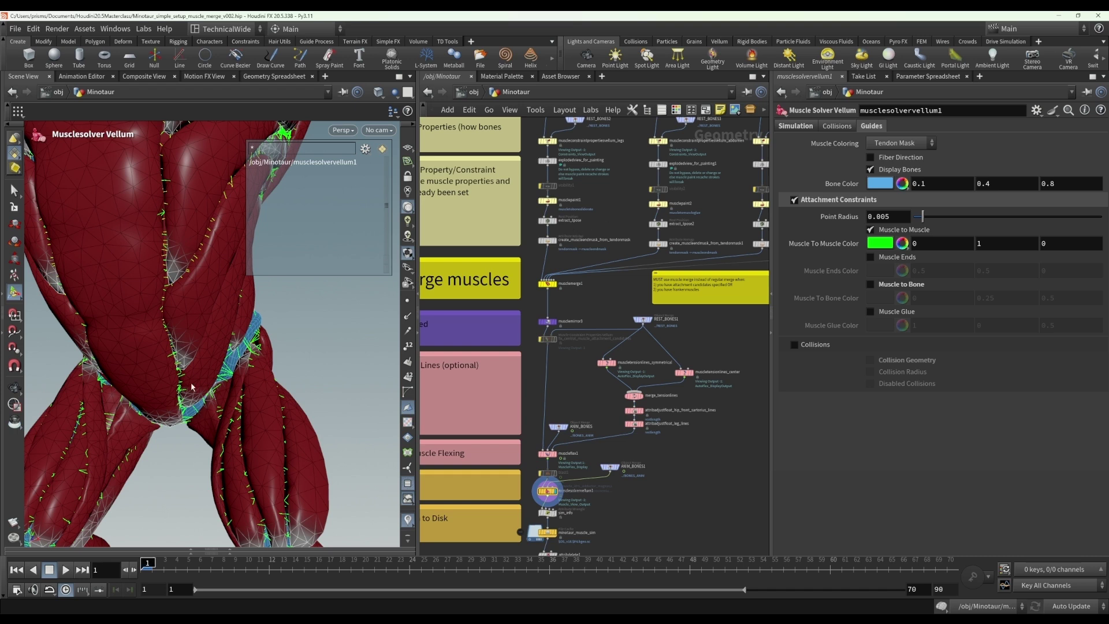
Display muscleconstraintpropertiesvellum_legs and enable the muscle-to-muscle Attachment Candidates override in its first assignment, General Settings.
scroll(590, 237, "up", 5)
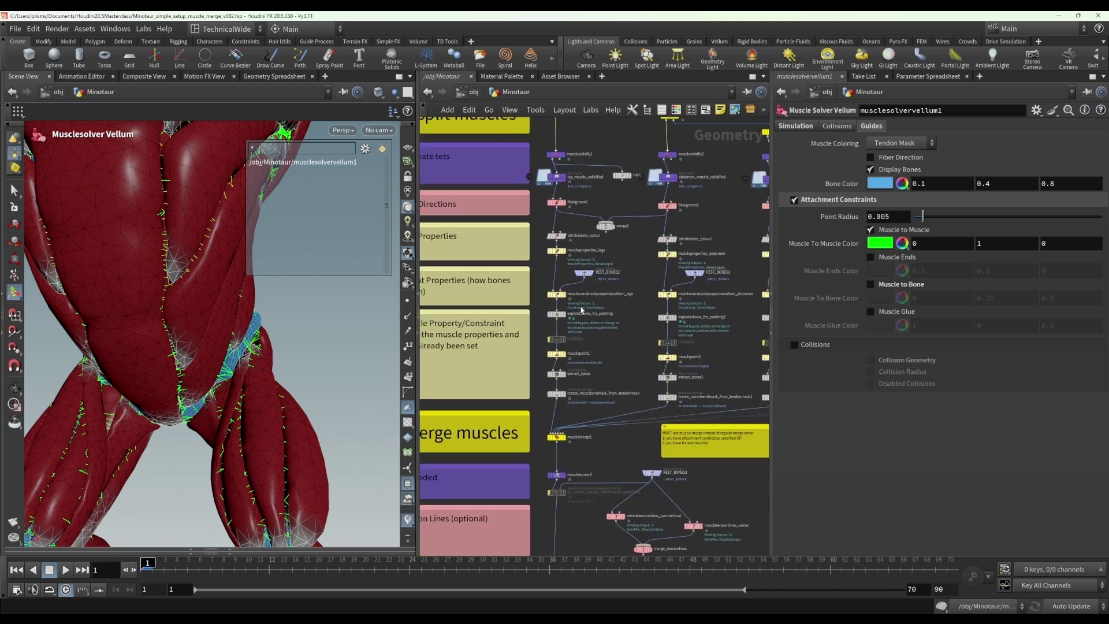
scroll(582, 311, "up", 3)
left_click(542, 286)
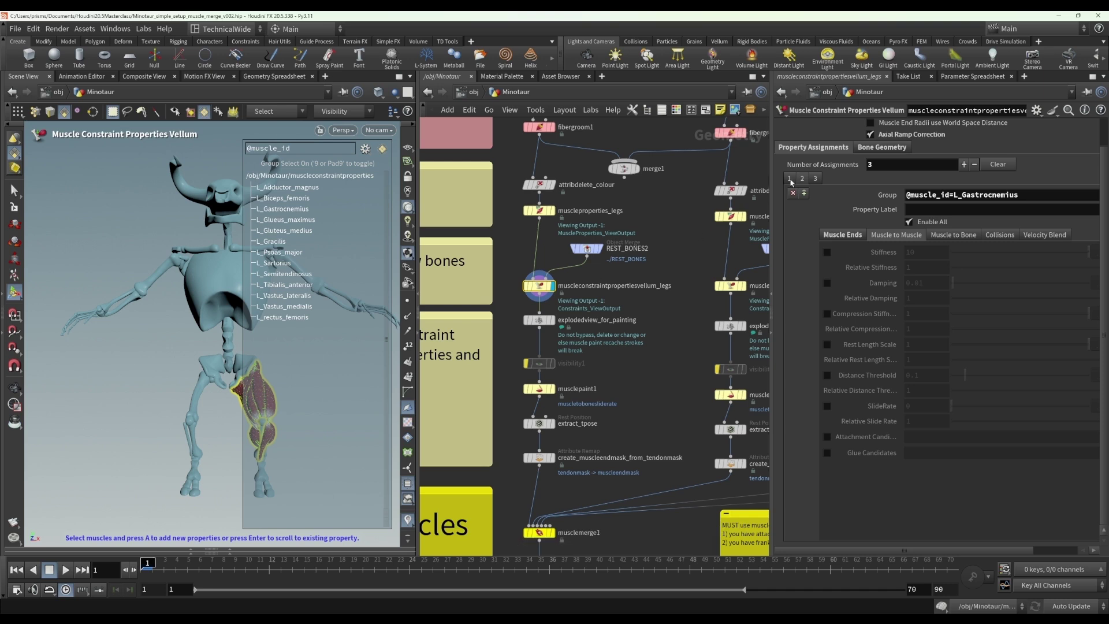
left_click(790, 180)
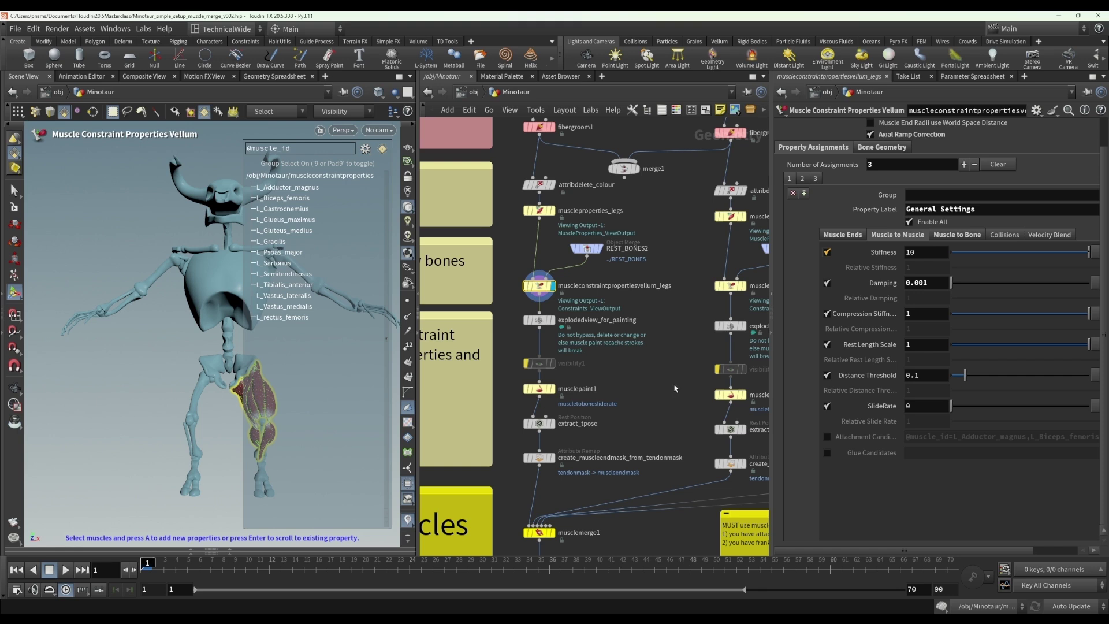
middle_click_drag(131, 404, 84, 404, "alt")
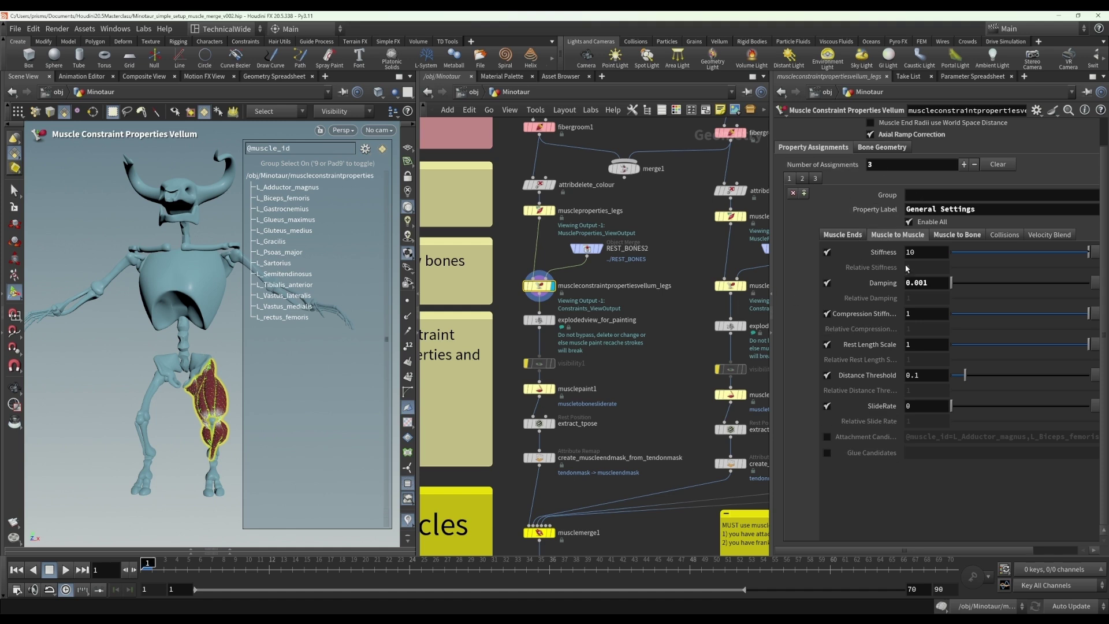
left_click(827, 437)
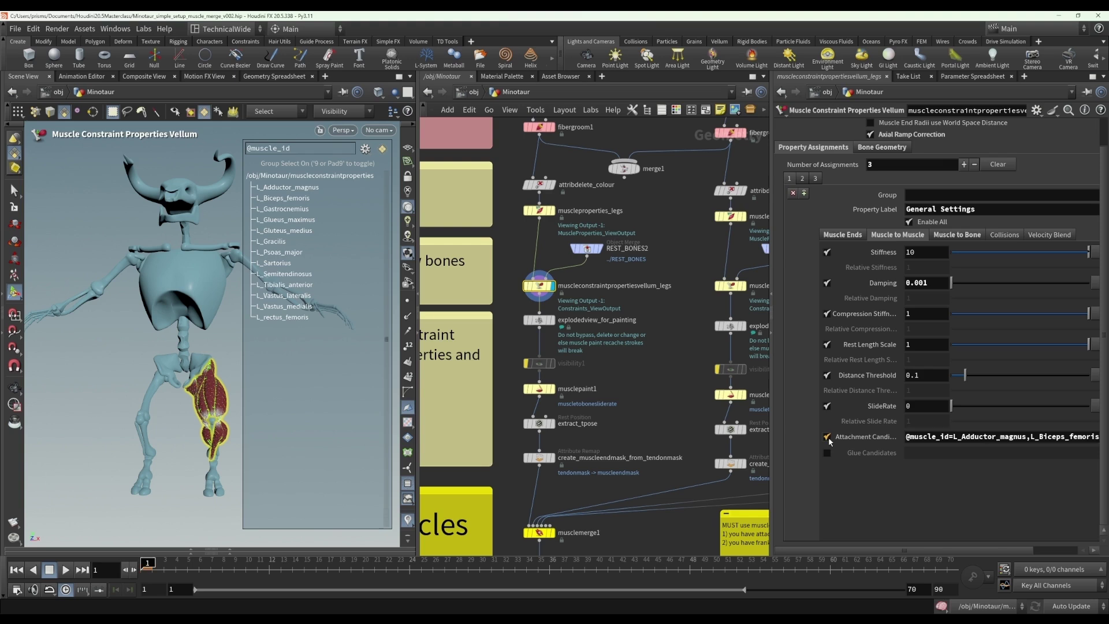
Widen the parameter pane to show the full muscle-to-muscle Attachment Candidates setting of General Settings.
left_click_drag(909, 552, 1027, 544)
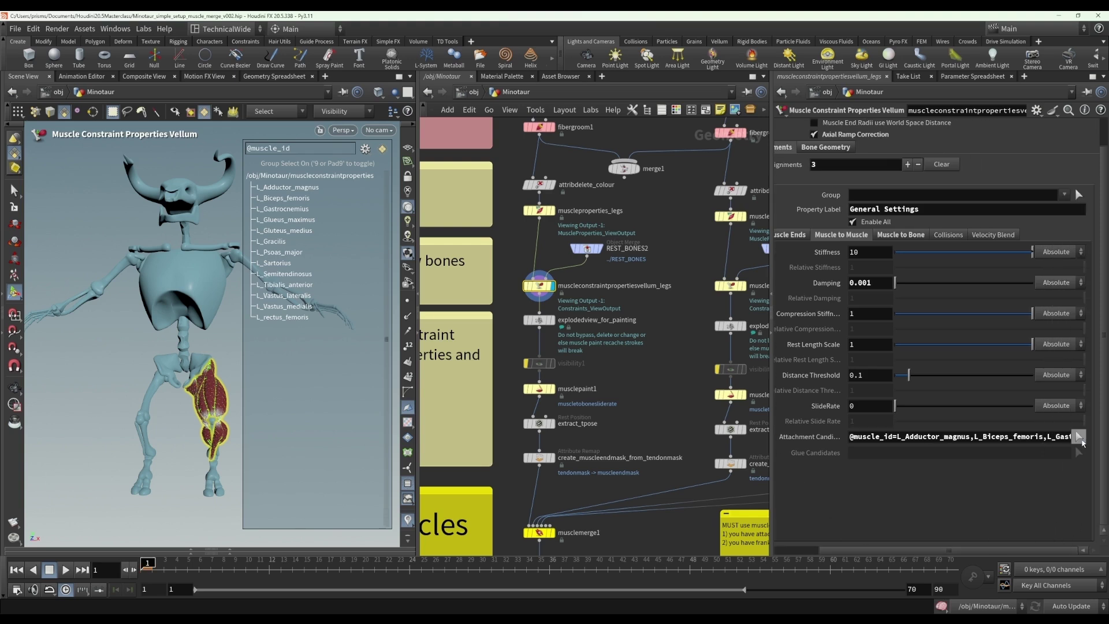
left_click(1079, 437)
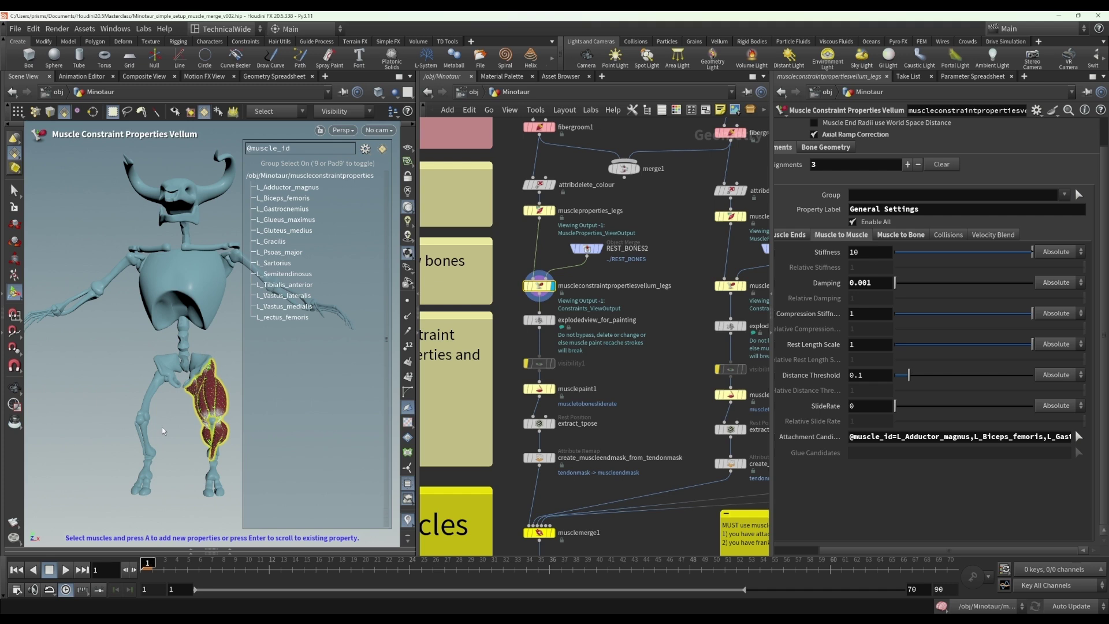
left_click(218, 394)
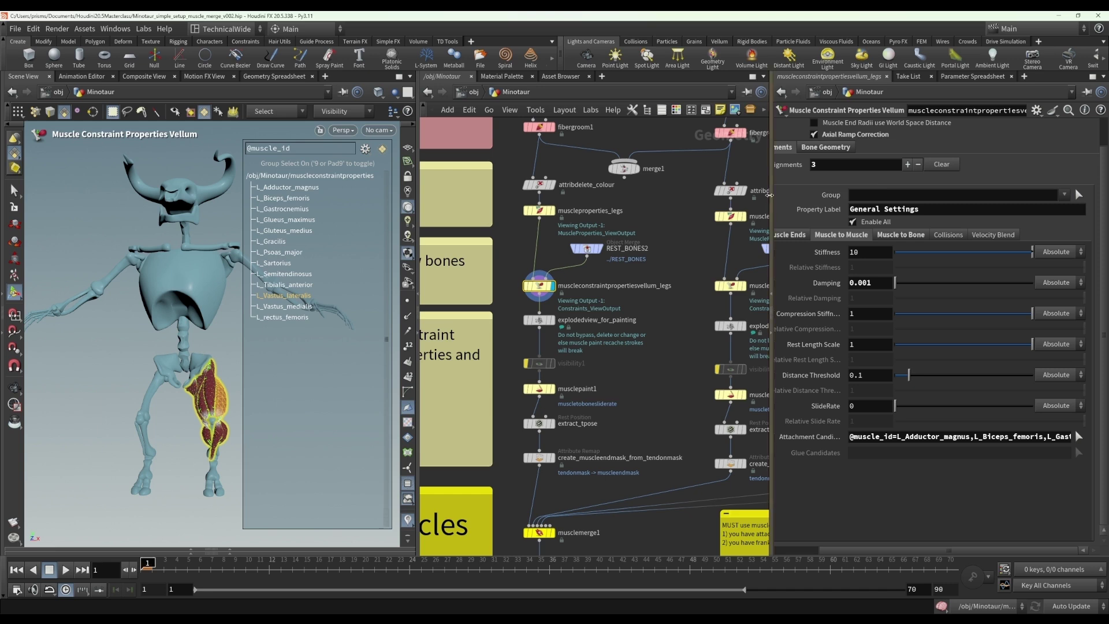
left_click_drag(771, 205, 660, 202)
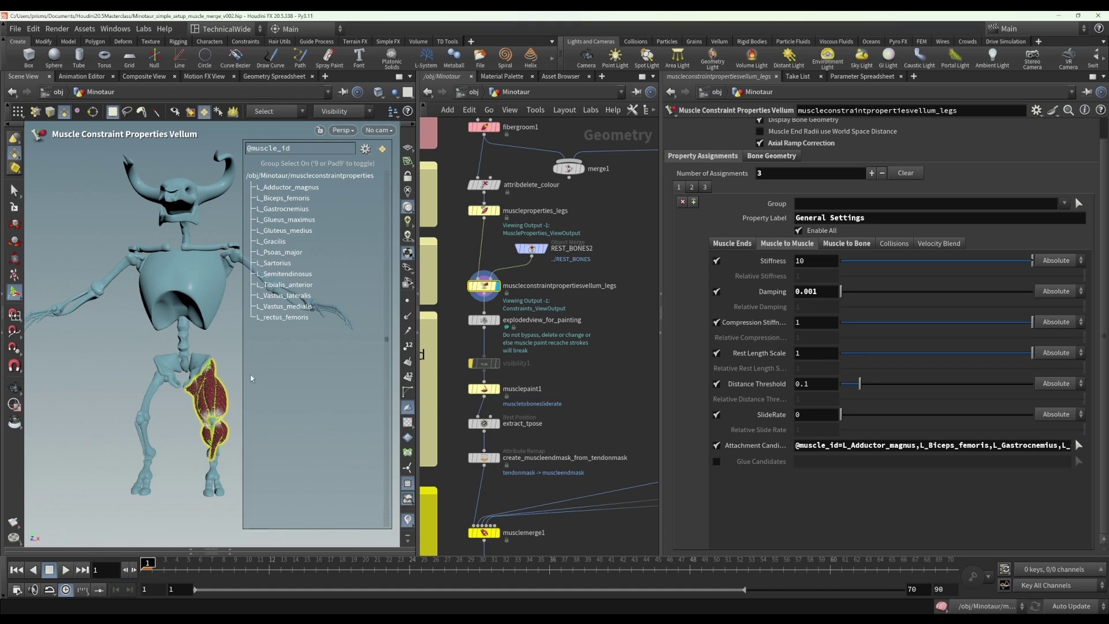
Add a property assignment for L_Vastus_lateralis and override its muscle-to-muscle Attachment Candidates with only L_rectus_femoris.
left_click(225, 398)
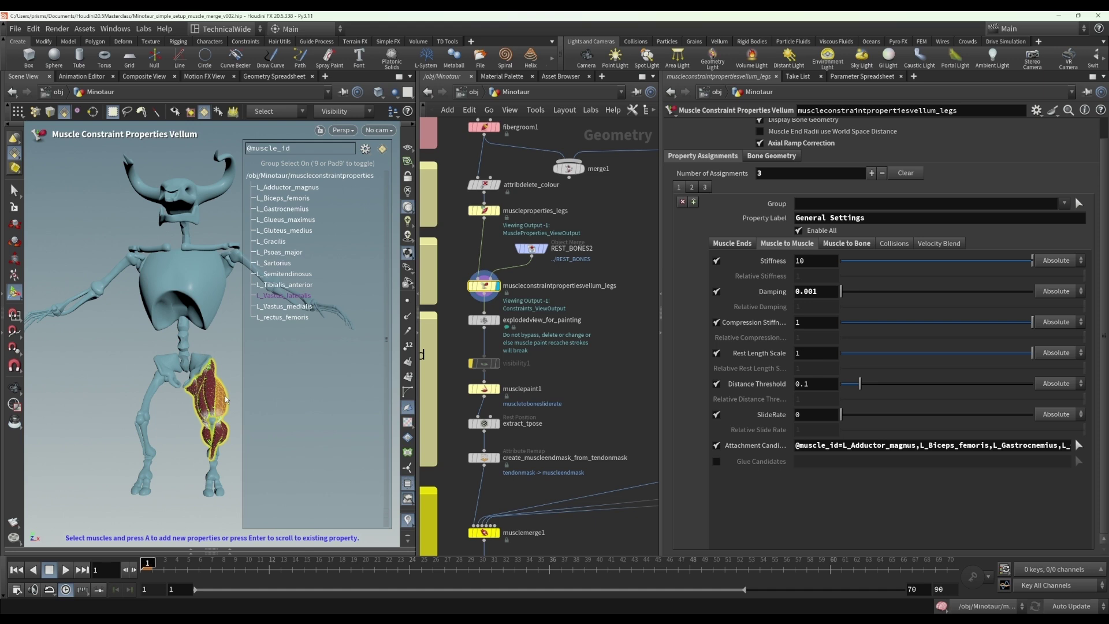
key("a")
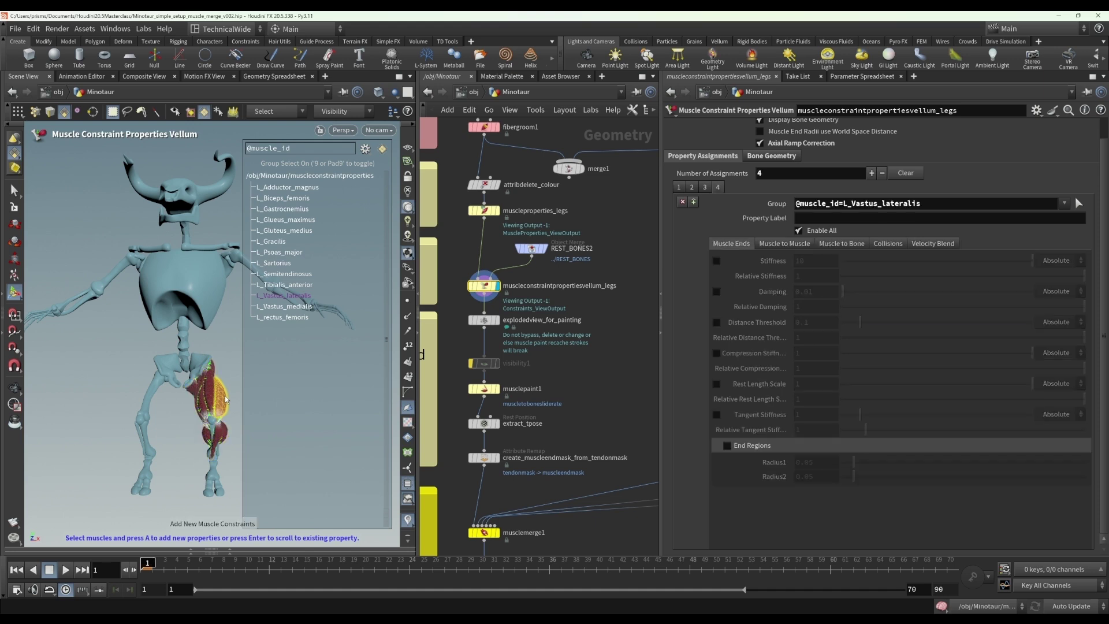
left_click(777, 243)
left_click(716, 445)
left_click(1078, 445)
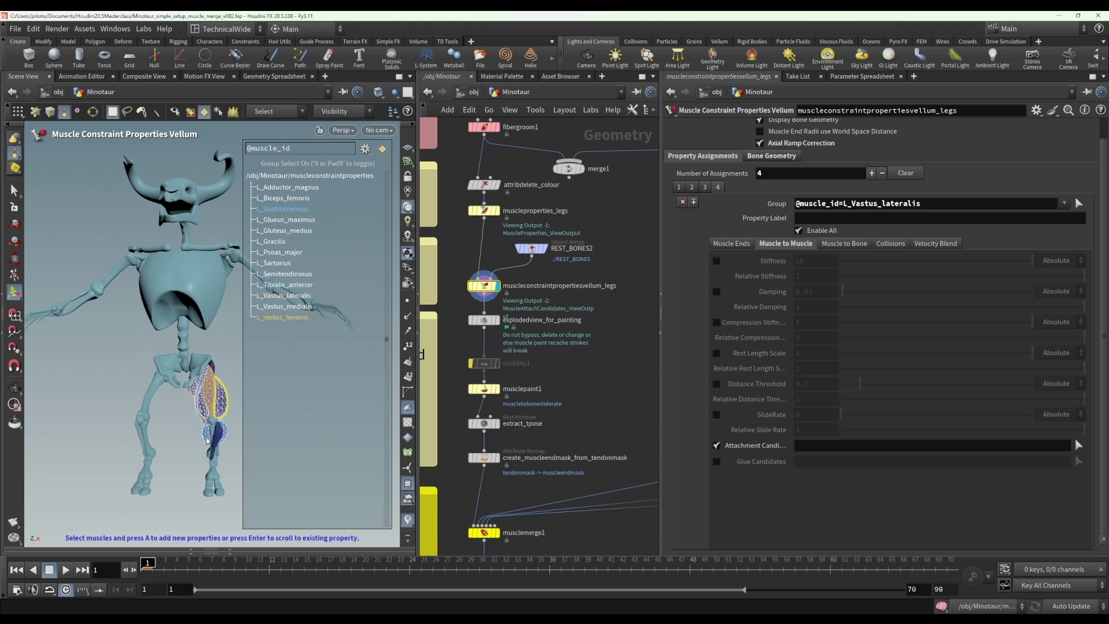
left_click(214, 399)
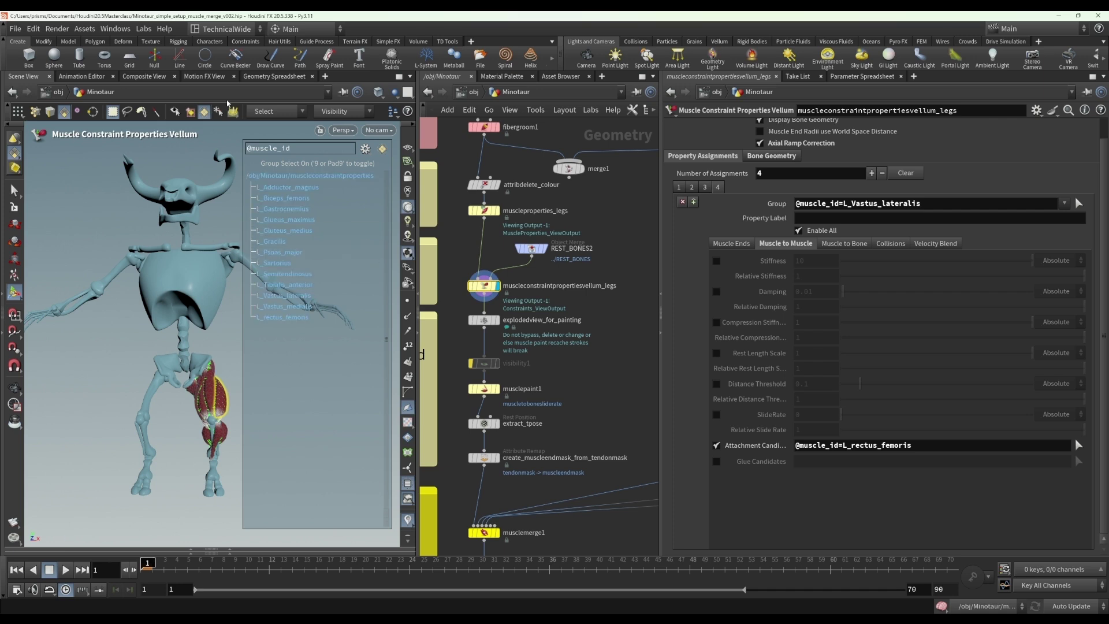
Inspect the muscletomuscledict detail attribute in the Geometry Spreadsheet and find the L_Vastus_lateralis entry.
left_click(280, 78)
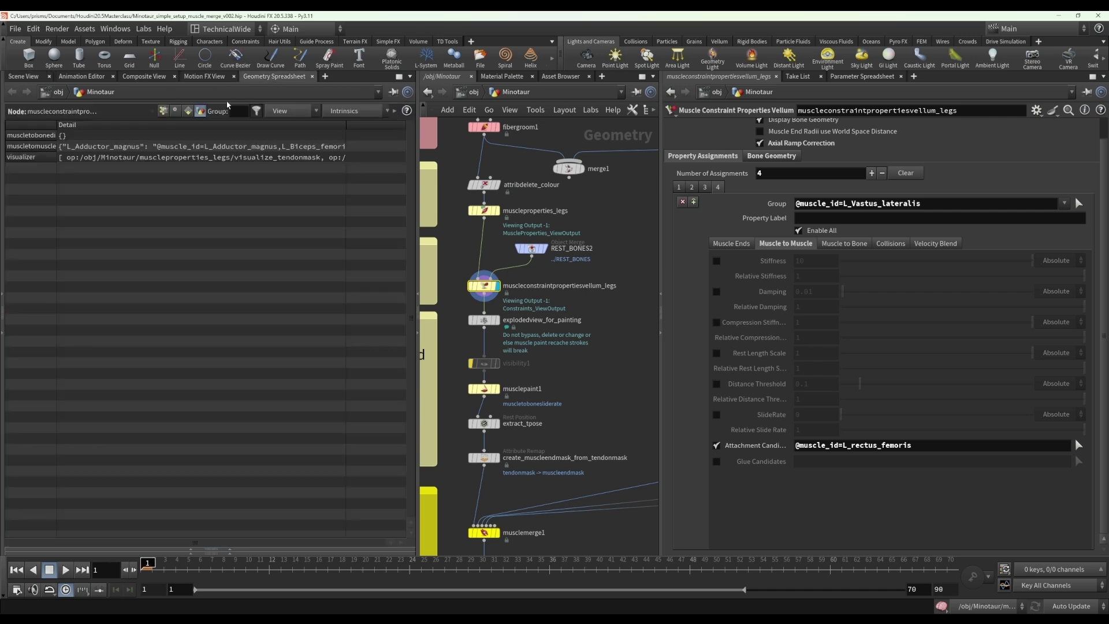
left_click(122, 151)
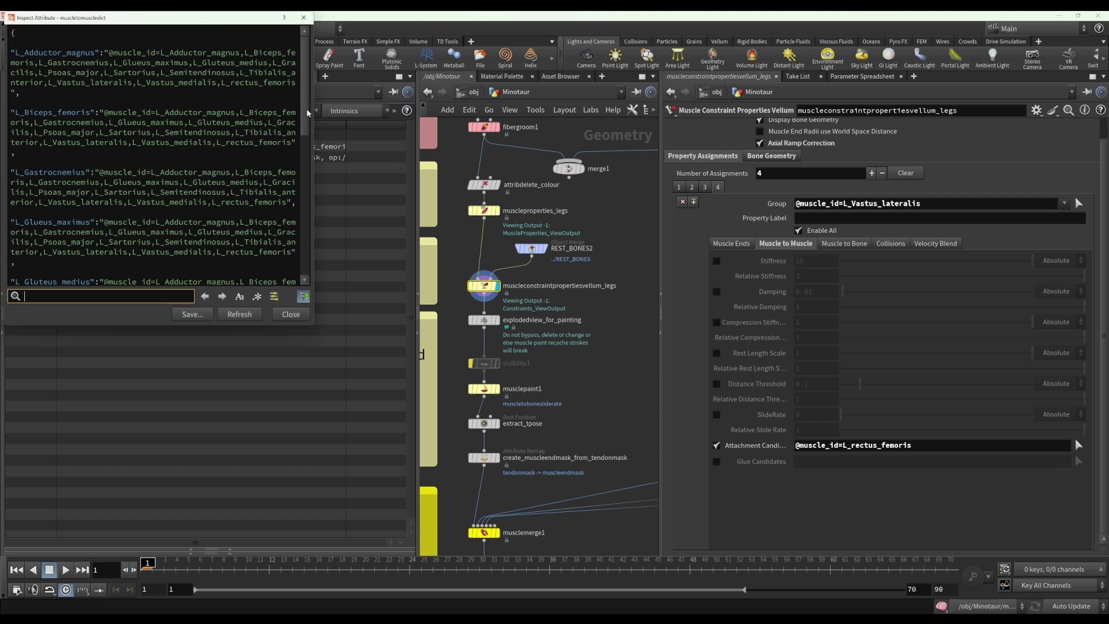
left_click_drag(307, 112, 290, 263)
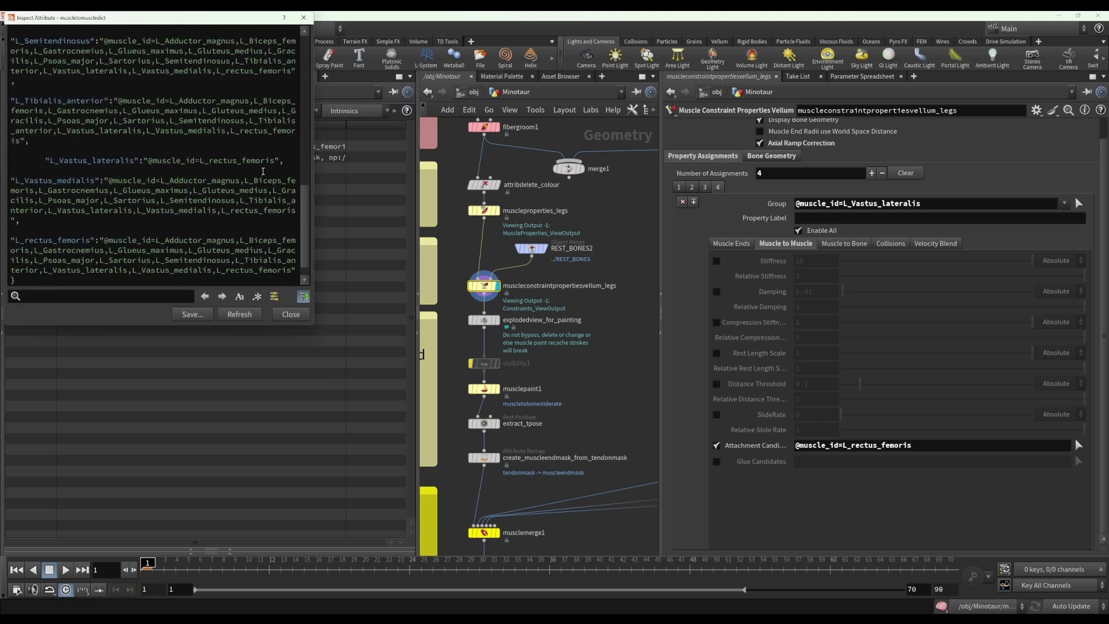
left_click_drag(283, 161, 146, 160)
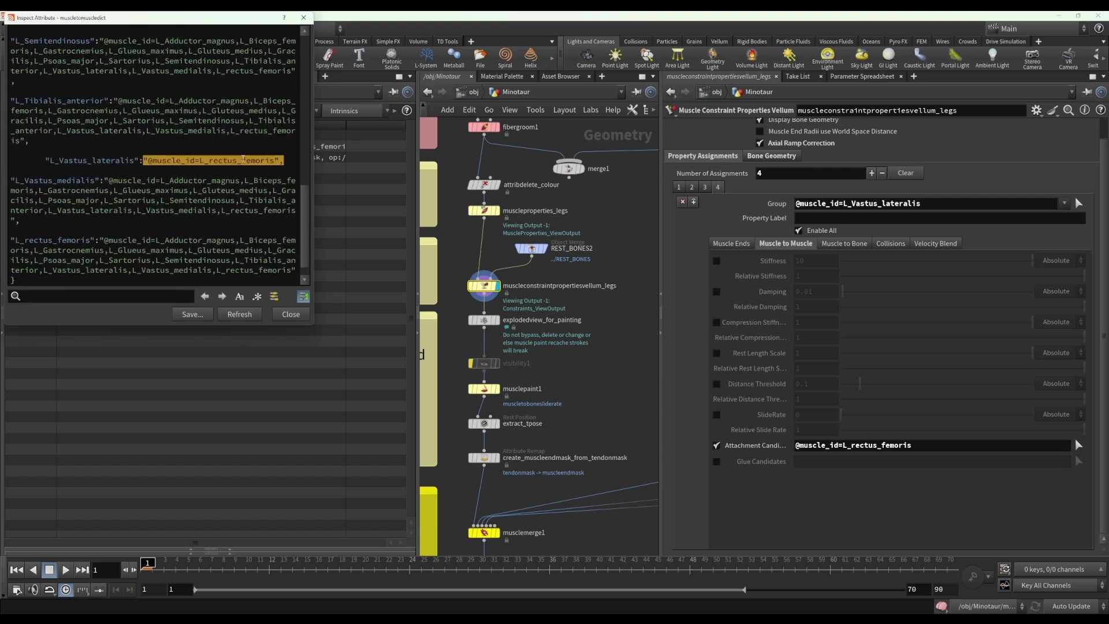
Disable the Attachment Candidates override for L_Vastus_lateralis, refresh the inspected dictionary to check its entry, and return to the Scene View.
left_click(717, 446)
left_click(239, 317)
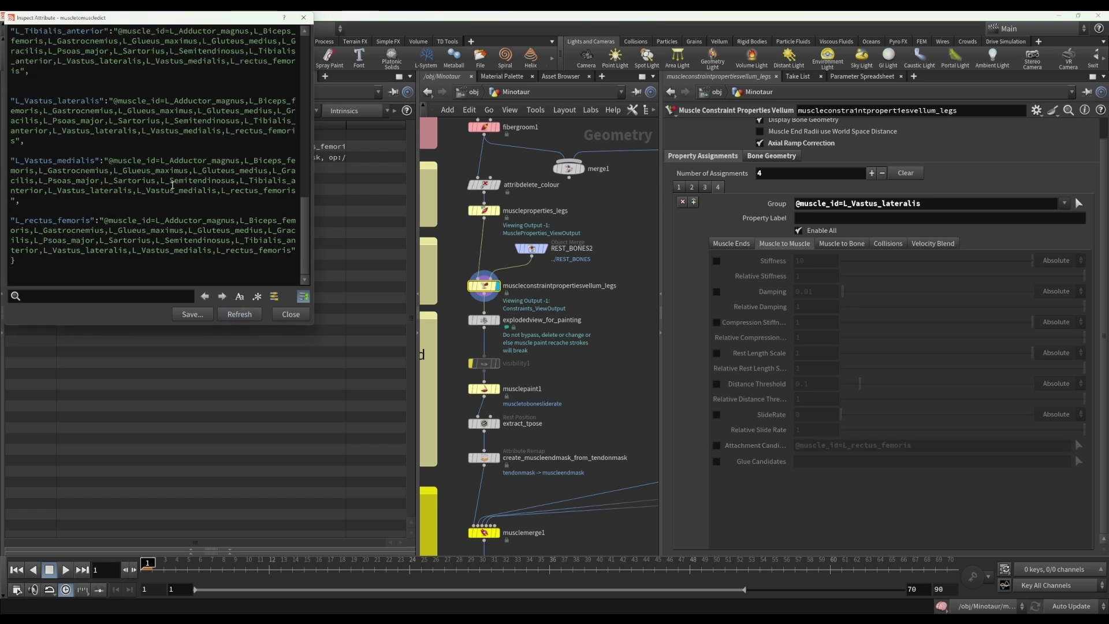
left_click_drag(85, 101, 161, 141)
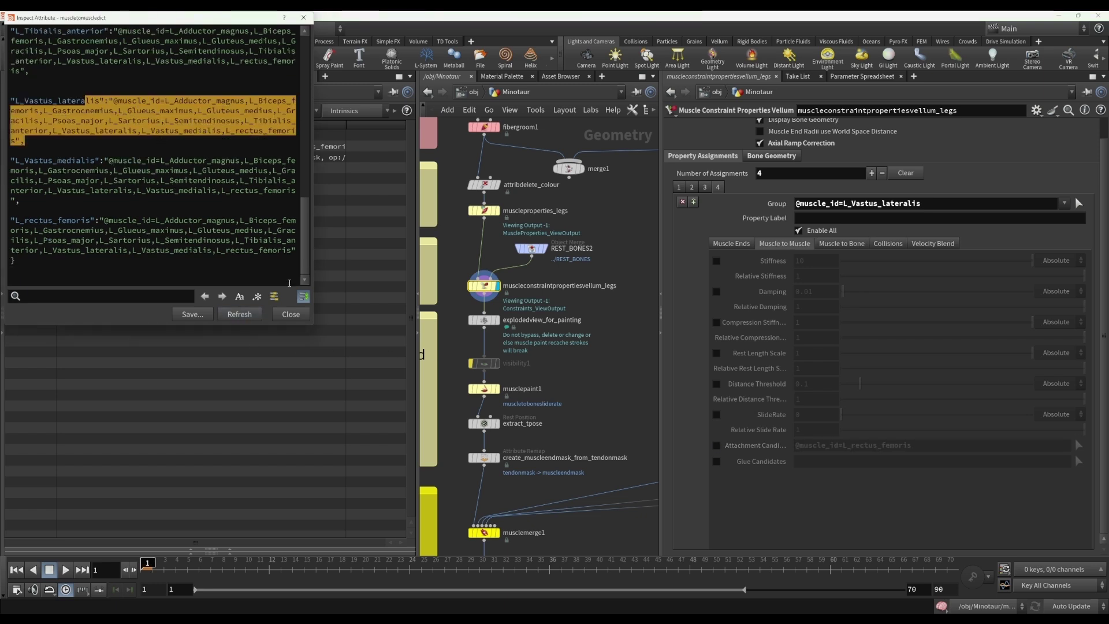
left_click(291, 314)
left_click(24, 77)
Disable the Attachment Candidates override in the legs' General Settings assignment and display musclesolvervellum1.
left_click(679, 187)
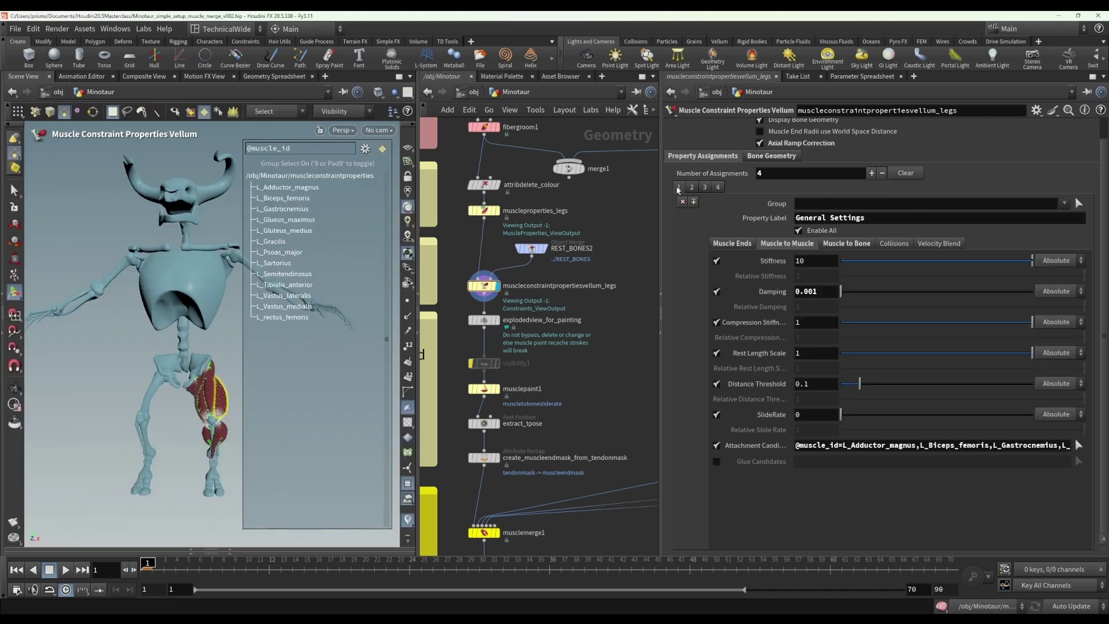
left_click(716, 446)
scroll(509, 422, "down", 5)
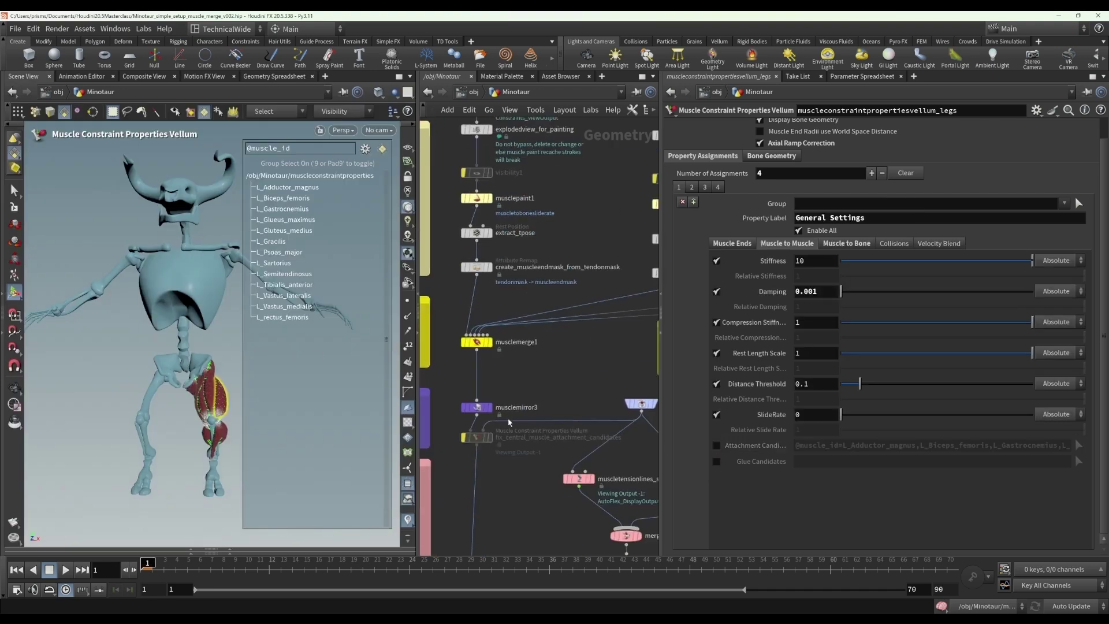
middle_click_drag(509, 422, 534, 326)
left_click(525, 384)
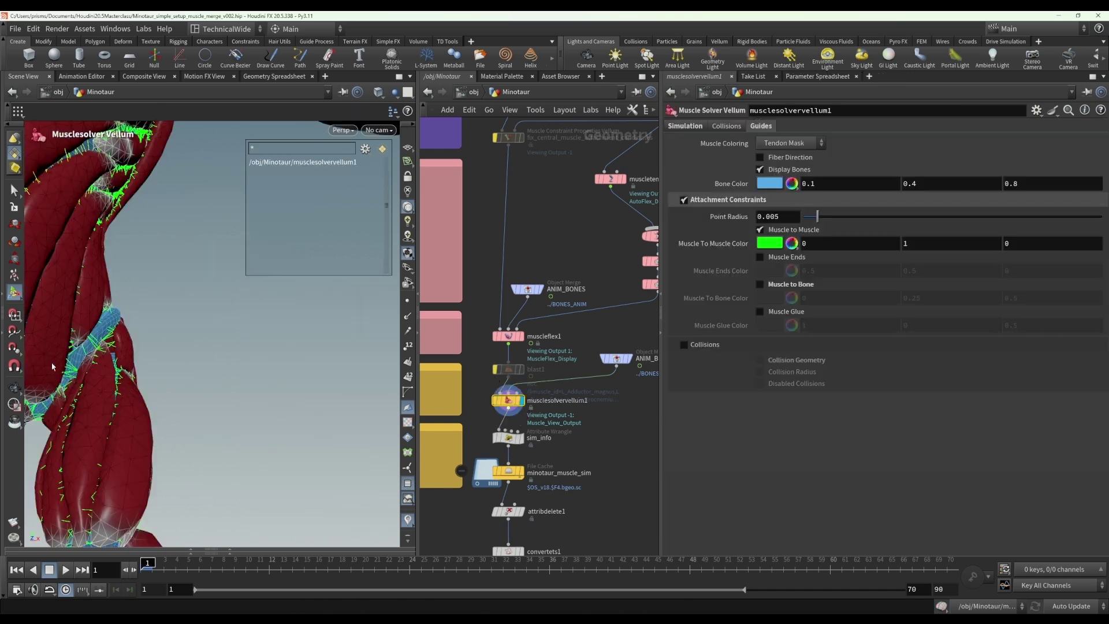
Display muscleconstraintpropertiesvellum_legs and re-enable the Attachment Candidates override in its General Settings assignment.
middle_click_drag(542, 209, 544, 468)
middle_click_drag(578, 220, 572, 431)
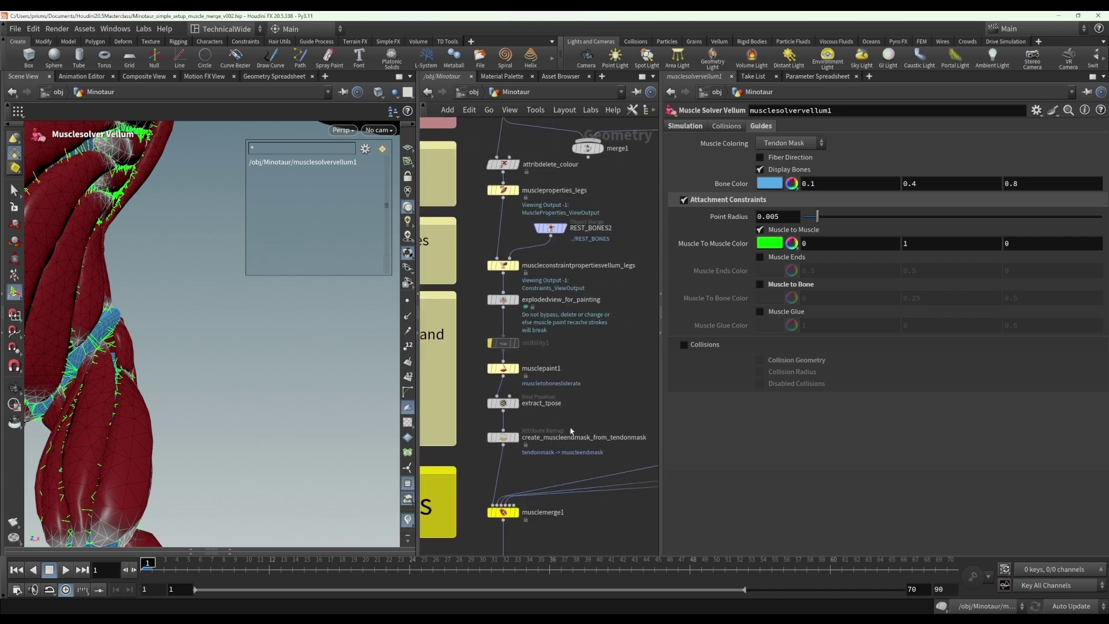
left_click(515, 263)
left_click(717, 445)
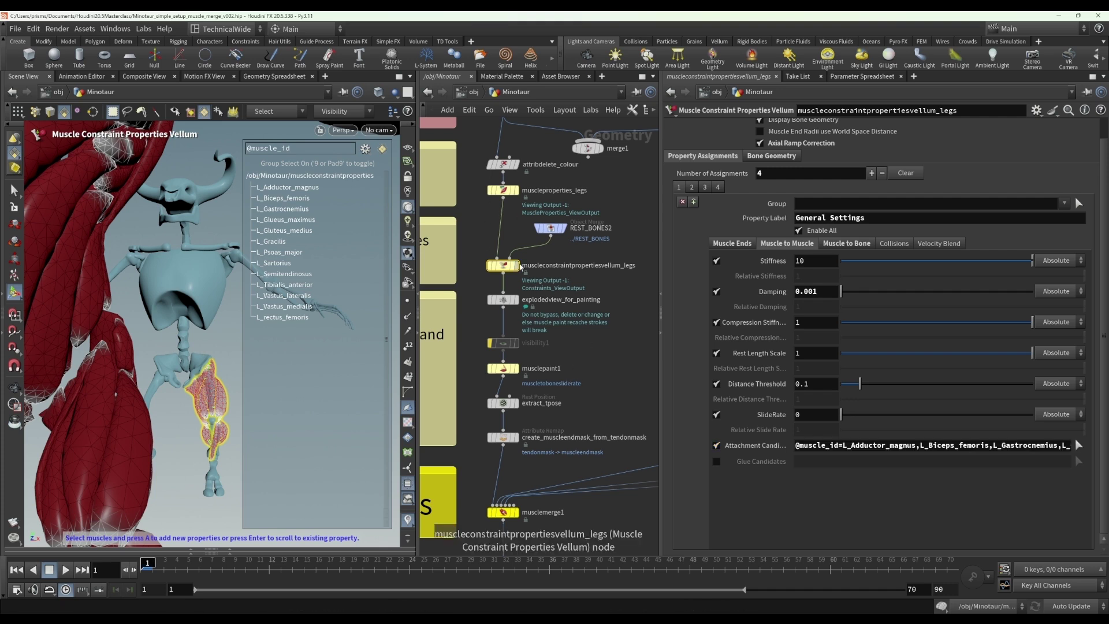
left_click(516, 267)
Enable the Attachment Candidates override in General Settings of both muscleconstraintpropertiesvellum_abdomen and muscleconstraintpropertiesvellum_arm.
middle_click_drag(611, 331, 474, 397)
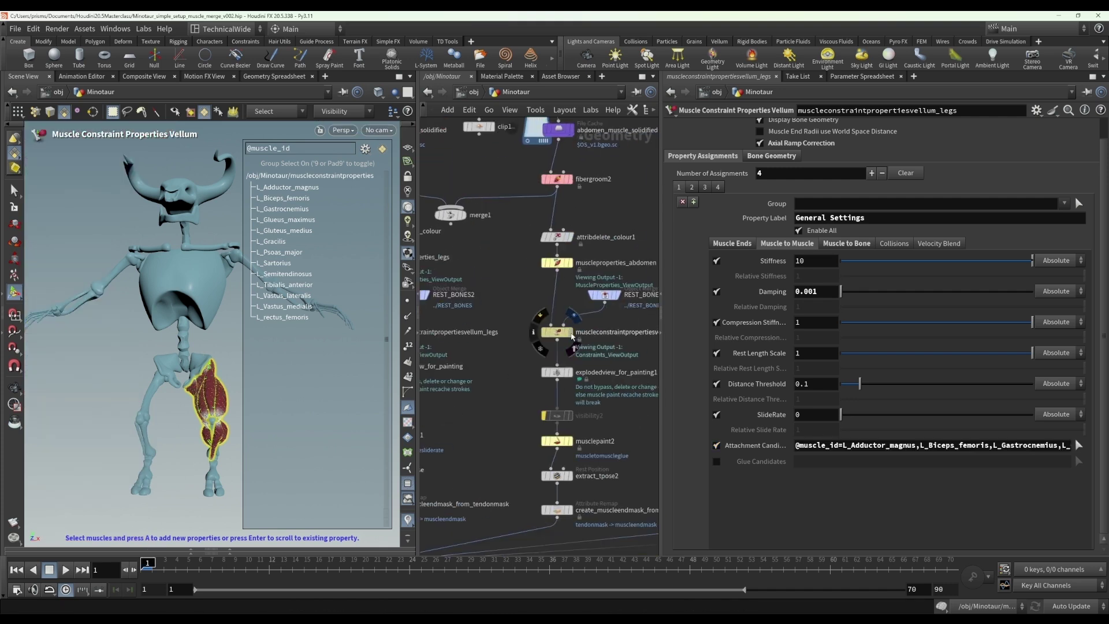
left_click(572, 338)
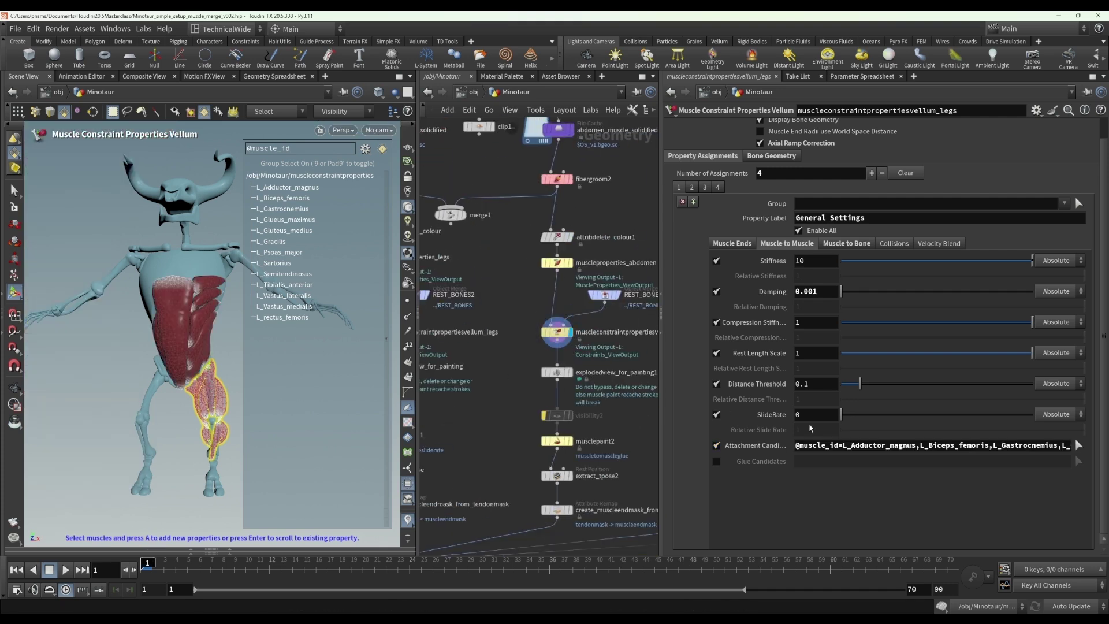
left_click(717, 446)
middle_click_drag(629, 357, 440, 361)
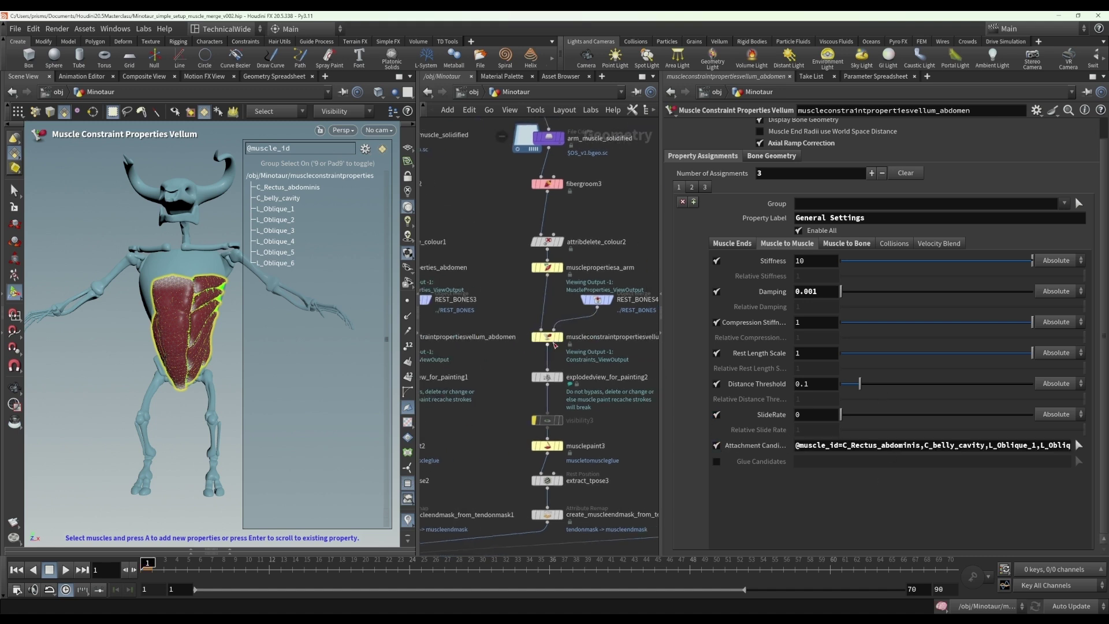
left_click(547, 337)
left_click(717, 446)
Enable the Attachment Candidates override in General Settings of muscleconstraintpropertiesvellum_back and display that node.
middle_click_drag(616, 386, 453, 388)
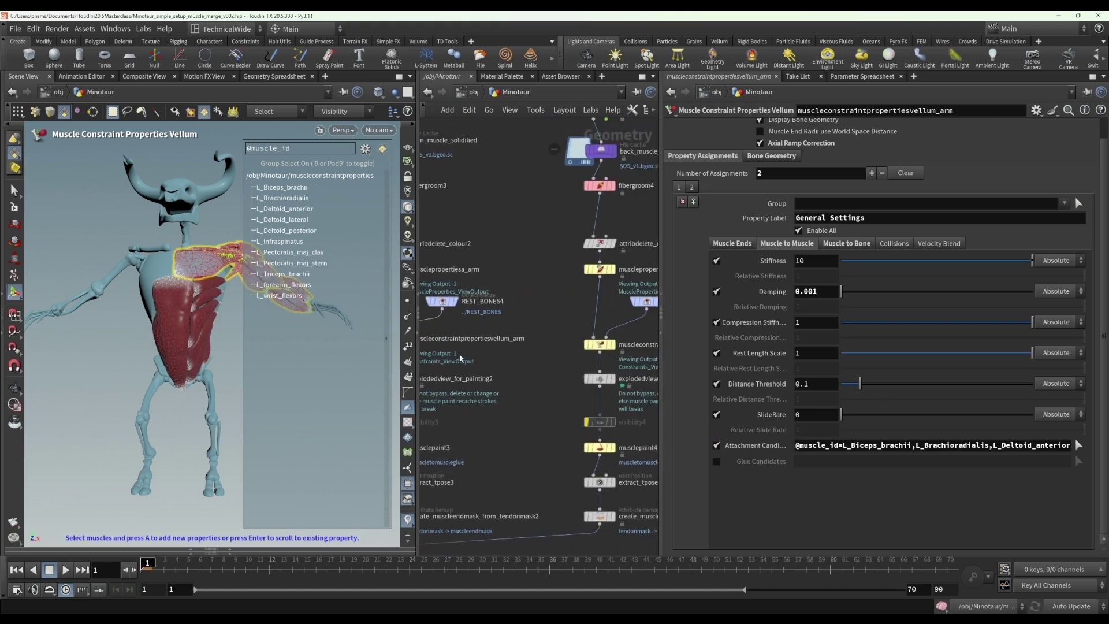
left_click(601, 345)
left_click(717, 446)
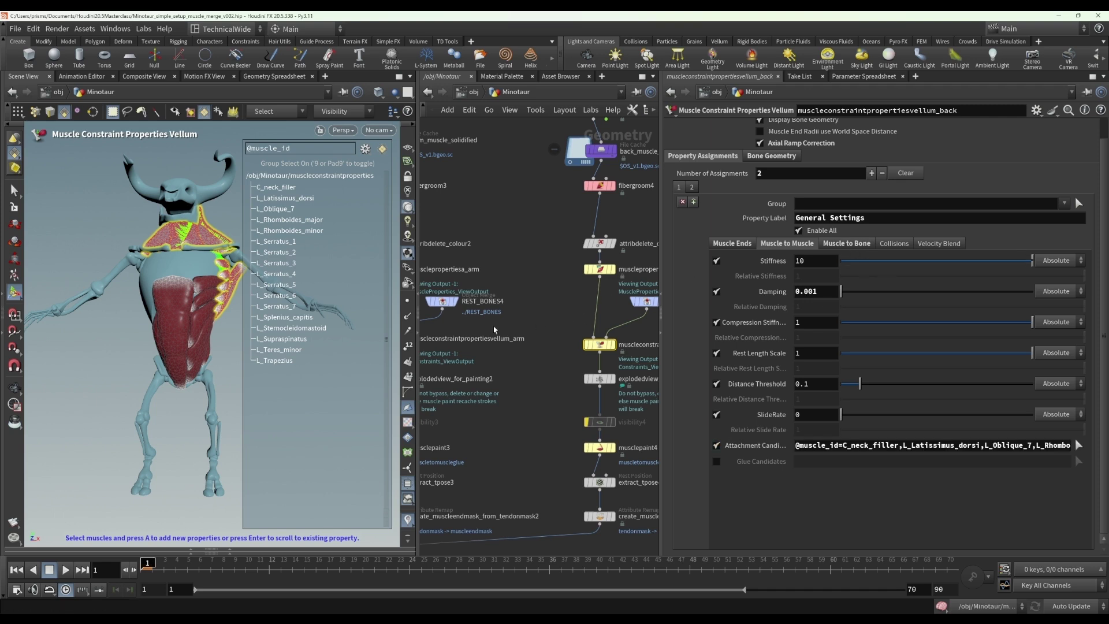
left_click(443, 301)
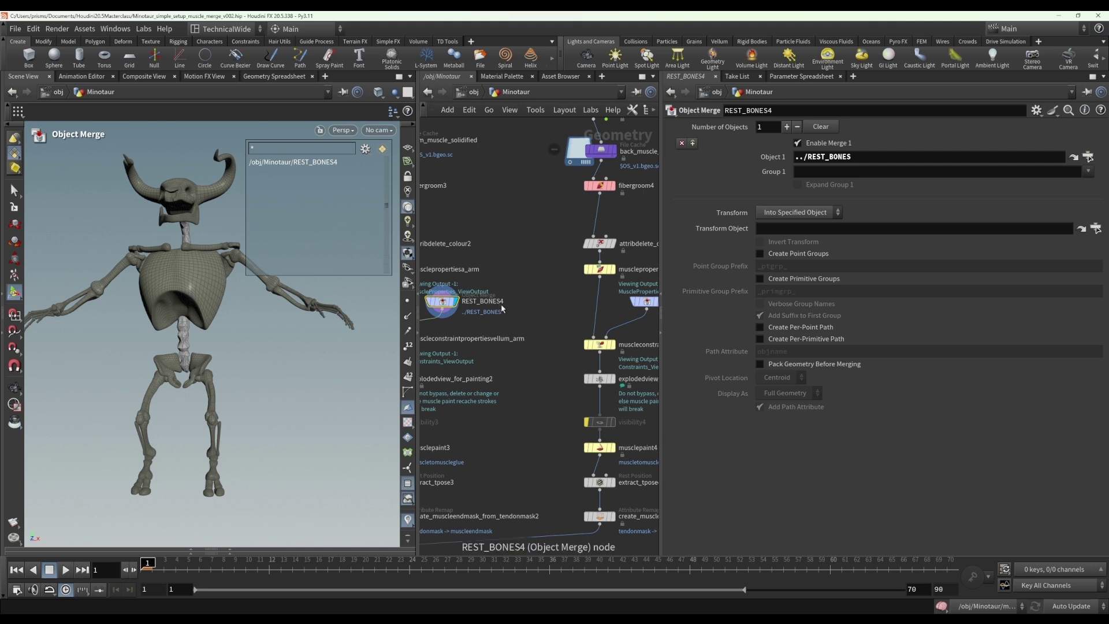
middle_click_drag(507, 319, 424, 320)
left_click(530, 347)
left_click(529, 347)
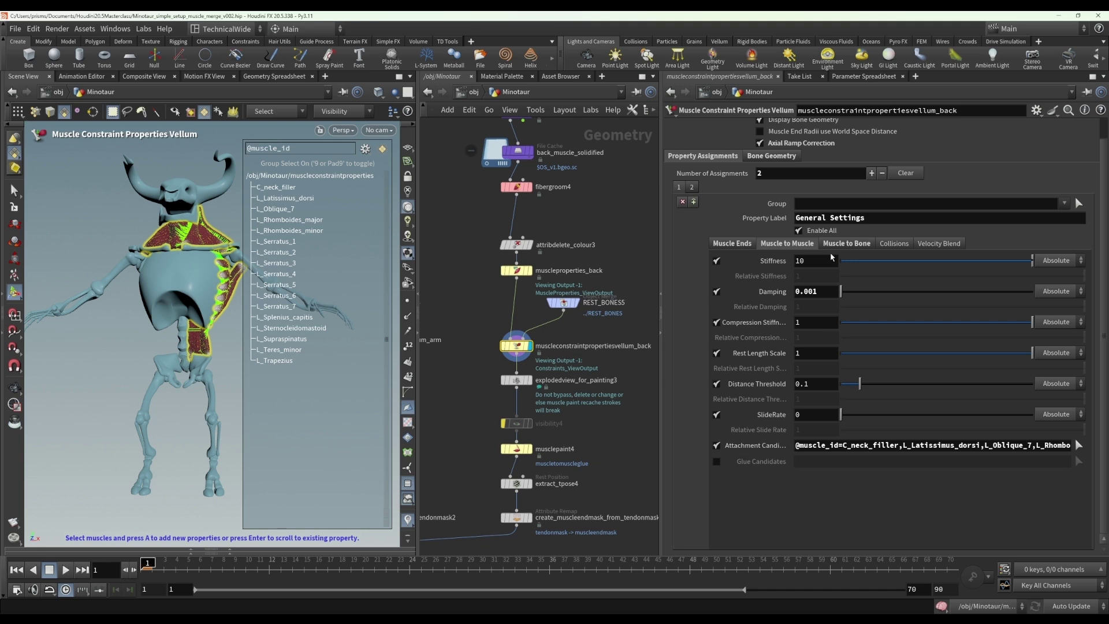
Display musclesolvervellum1 and examine the muscle-to-muscle attachment constraints between the abdomen and leg muscles.
scroll(504, 429, "down", 6)
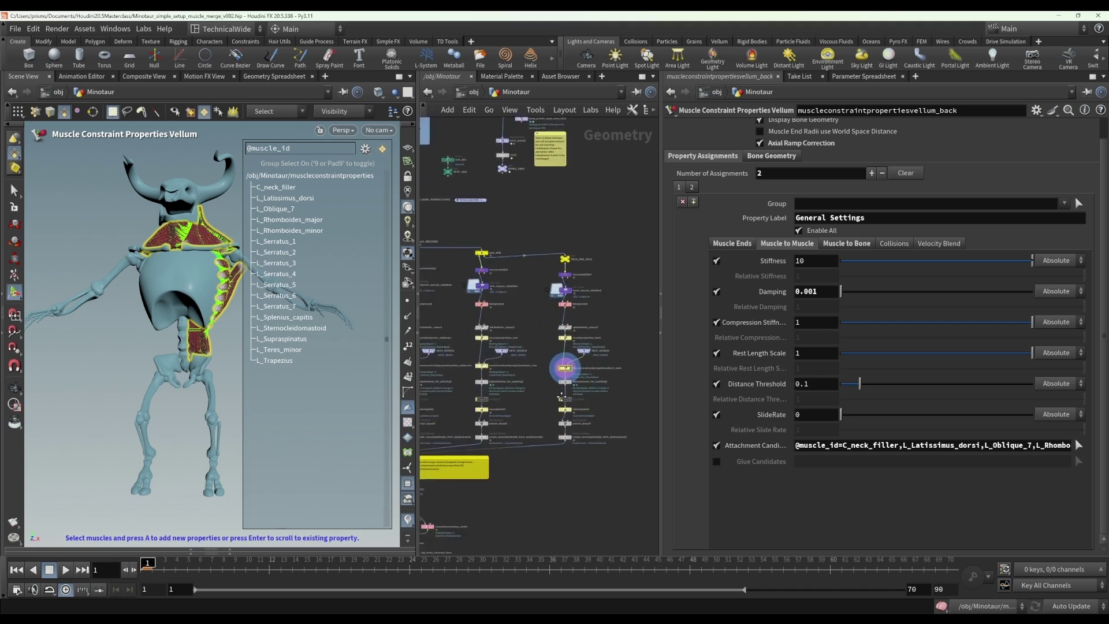
scroll(505, 430, "up", 6)
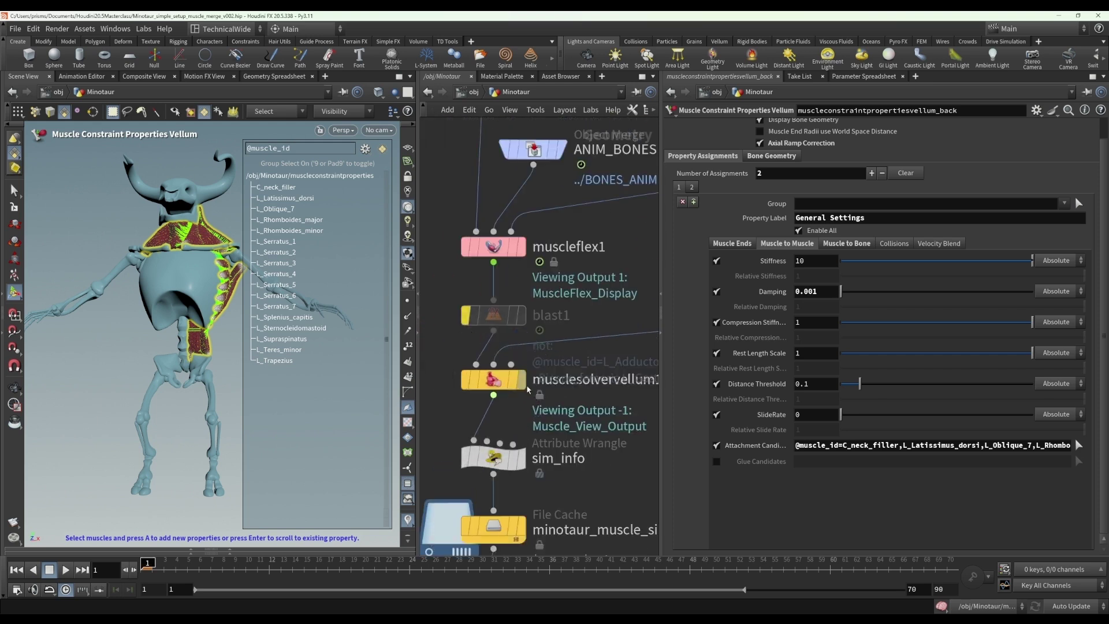
left_click(512, 380)
left_click(509, 382)
left_click_drag(240, 354, 193, 337)
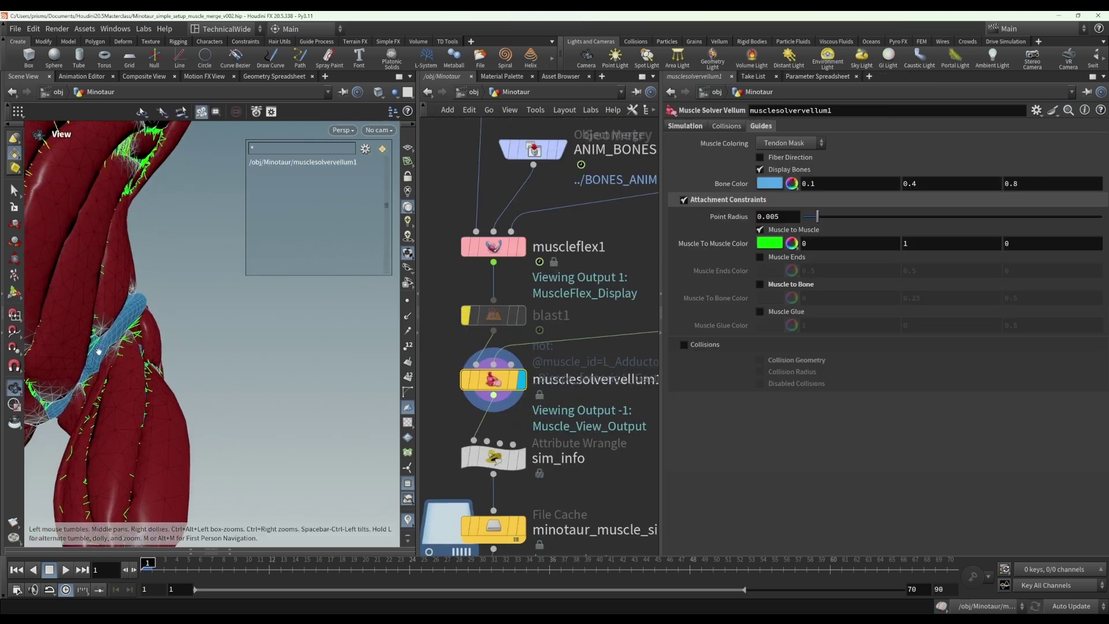
middle_click_drag(98, 351, 217, 317)
left_click_drag(218, 318, 169, 343)
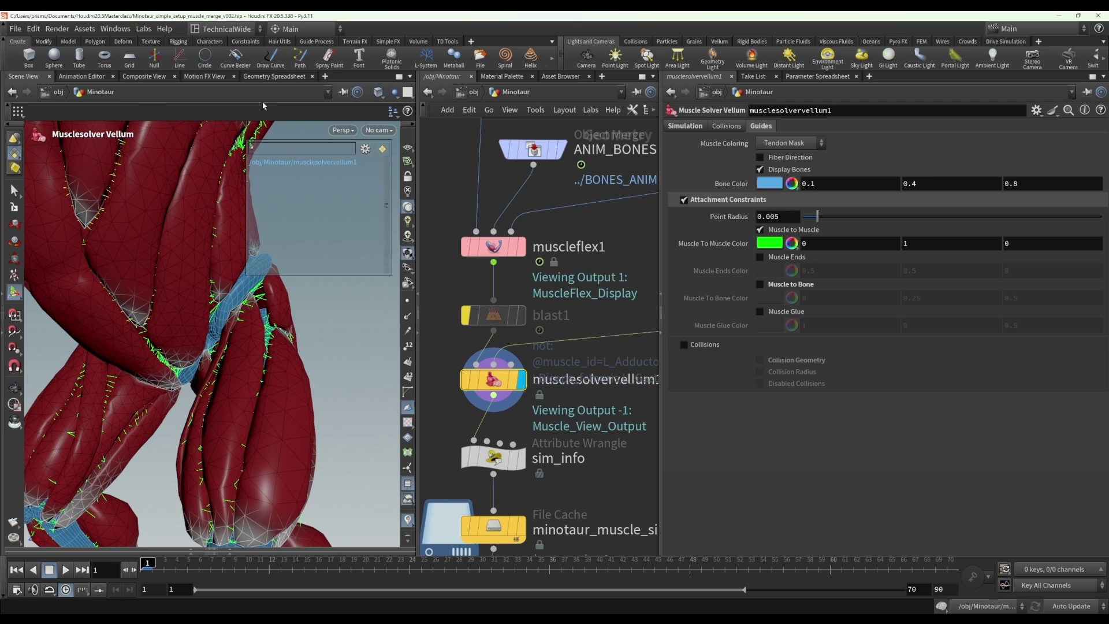
Inspect the solver's muscletomuscledict attribute in the Geometry Spreadsheet and read through the candidate entries in an enlarged window.
left_click(275, 76)
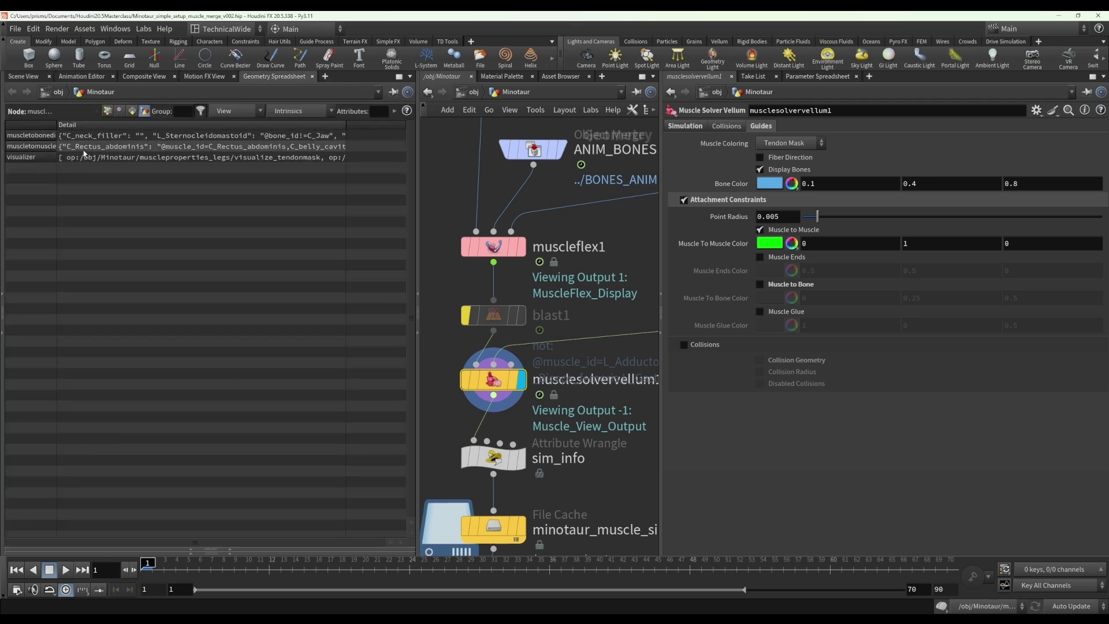
right_click(83, 152)
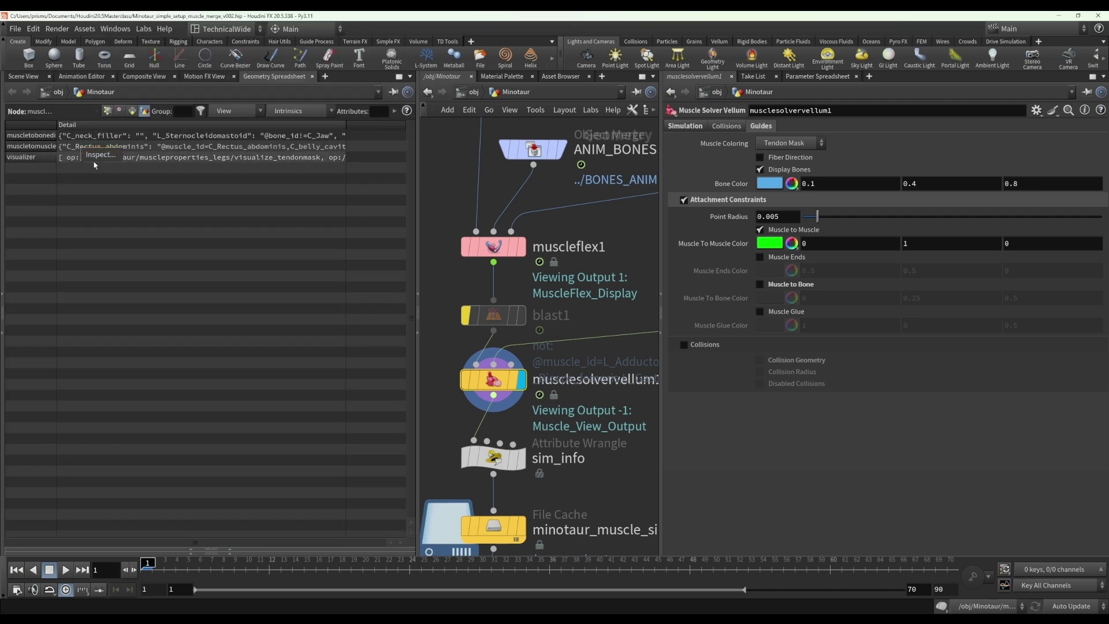
left_click(99, 155)
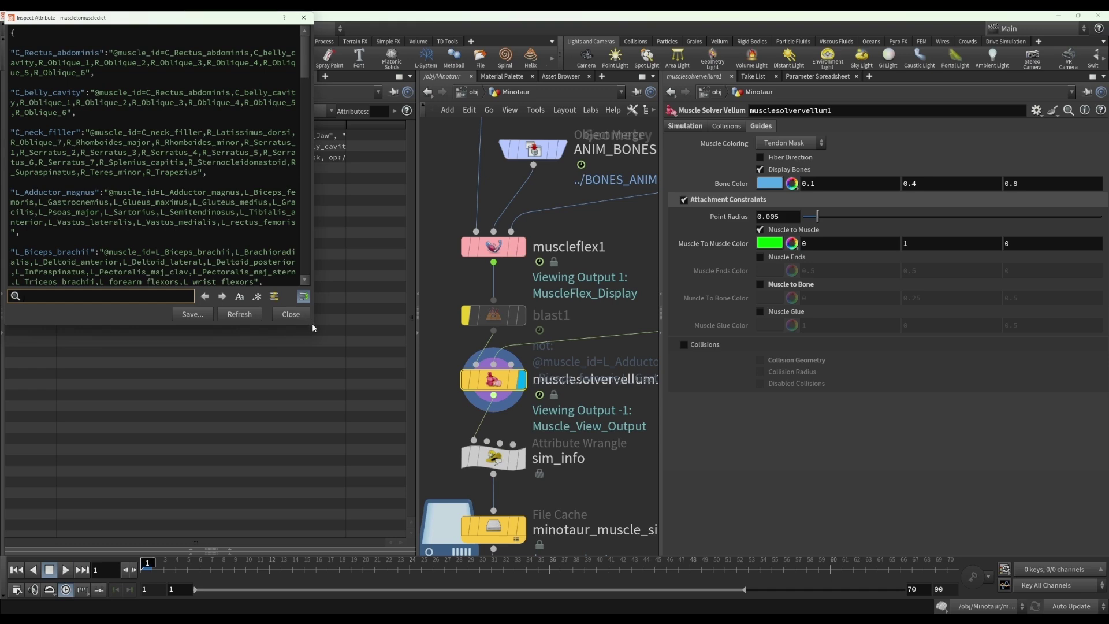
left_click_drag(313, 327, 424, 443)
scroll(416, 182, "down", 10)
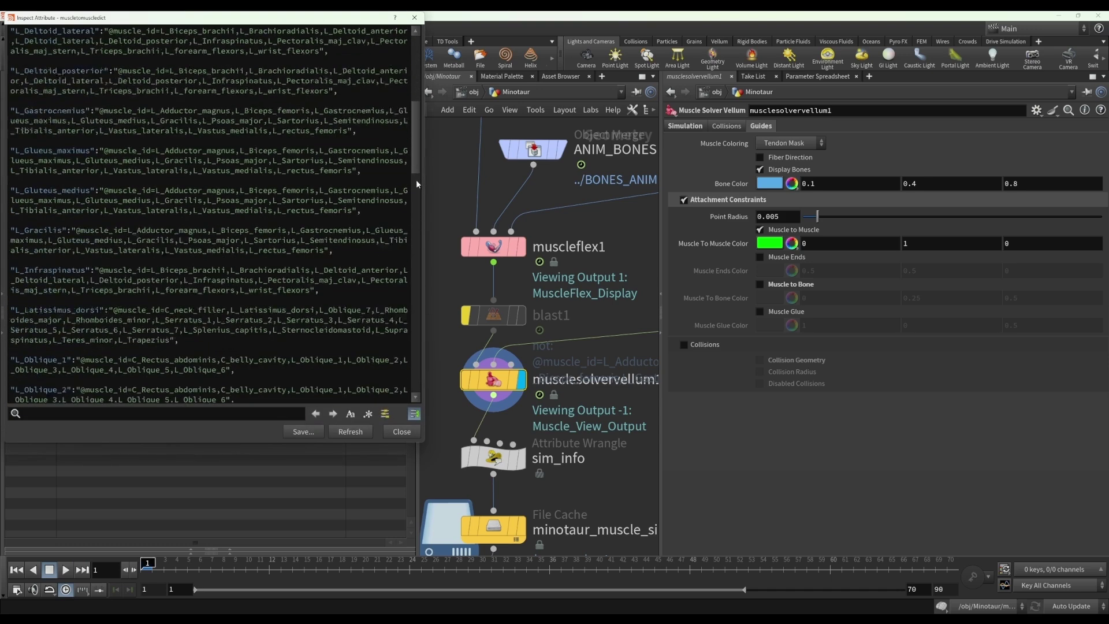
scroll(411, 240, "down", 20)
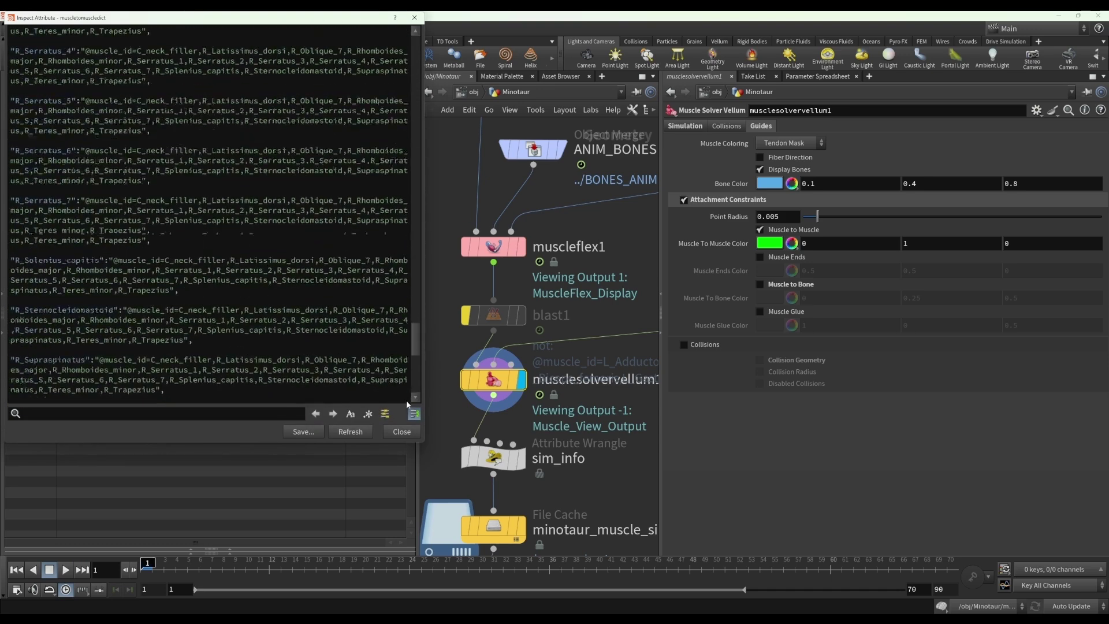
Return to the first entries of the solver's muscletomuscledict and close the attribute inspection window.
scroll(383, 85, "up", 20)
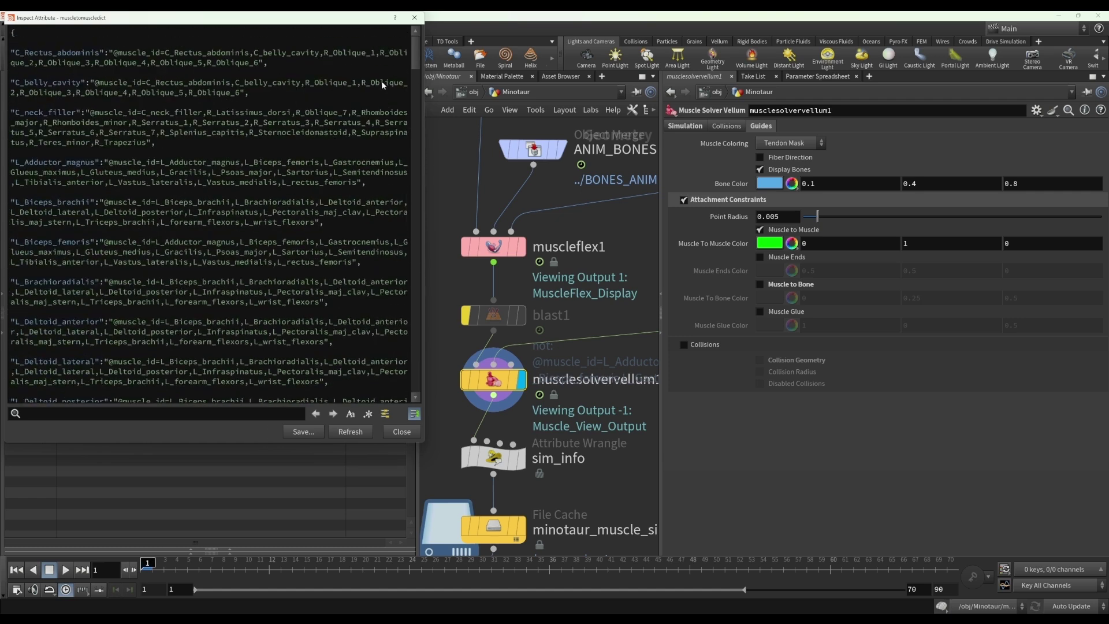
left_click(414, 17)
Add a regular Merge node beside musclemerge1, combining the four create_muscleendmask_from_tendonmask branches, and display it.
scroll(482, 340, "down", 8)
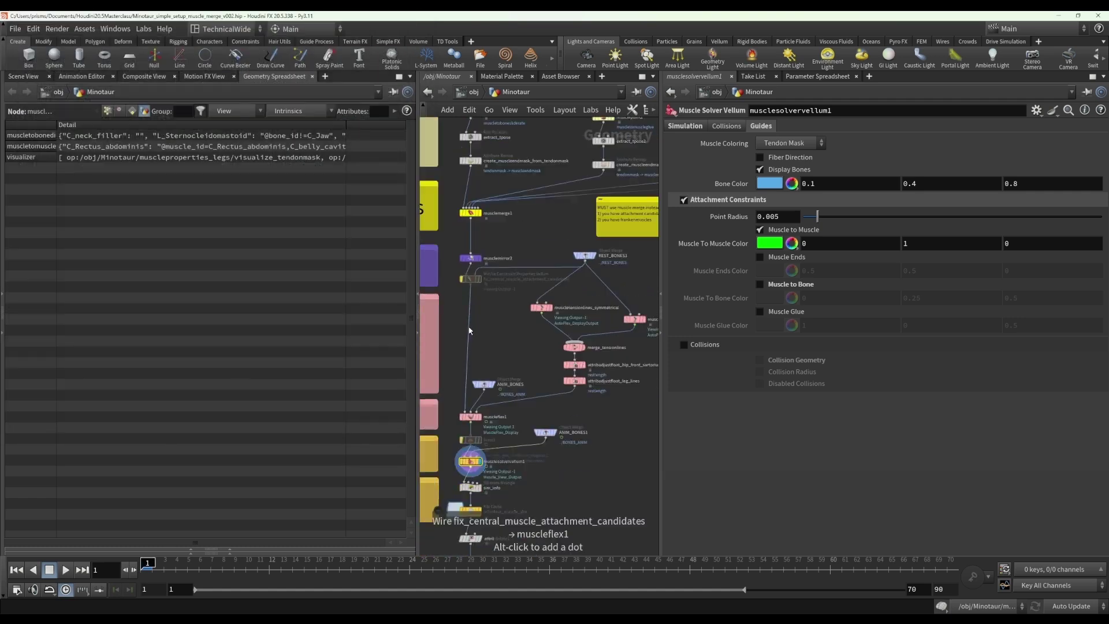
middle_click_drag(482, 341, 475, 371)
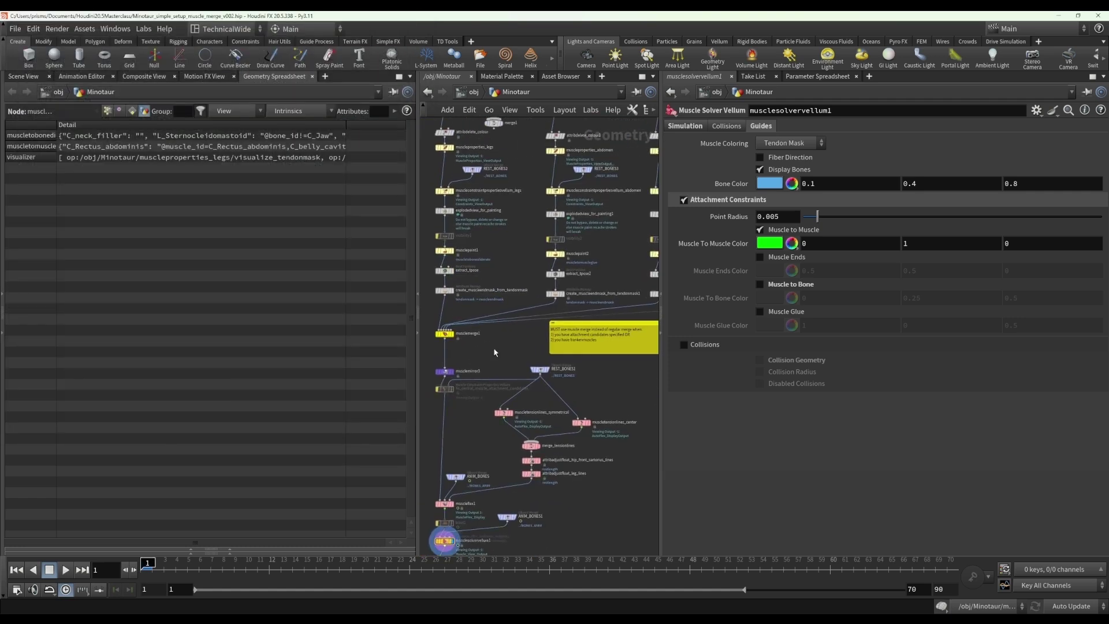
key("Tab")
type("merge")
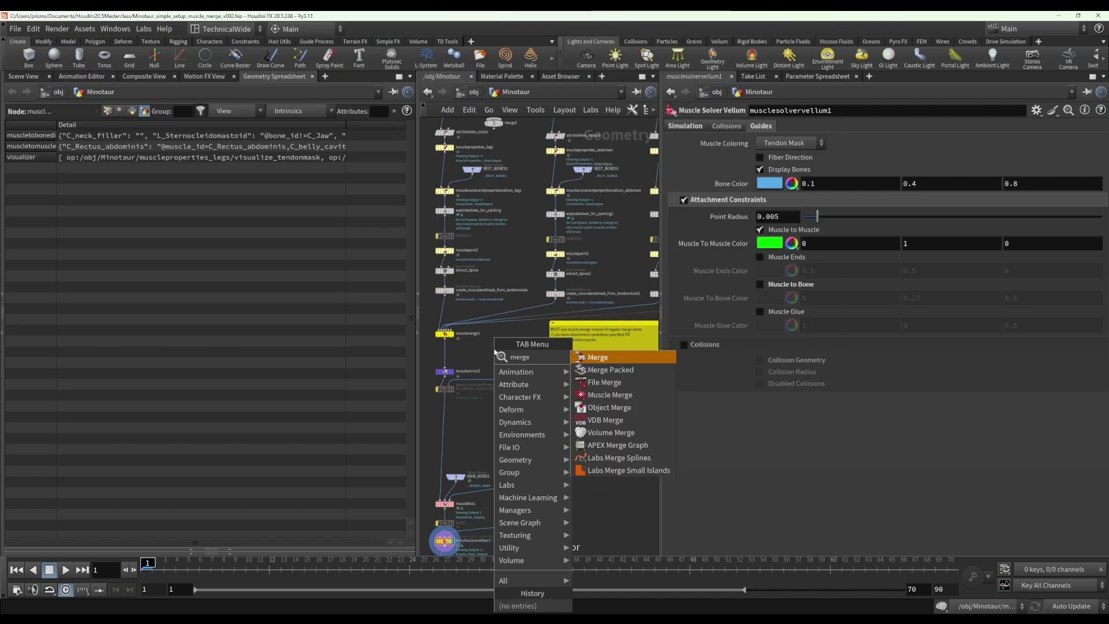
key("Return")
left_click(479, 339)
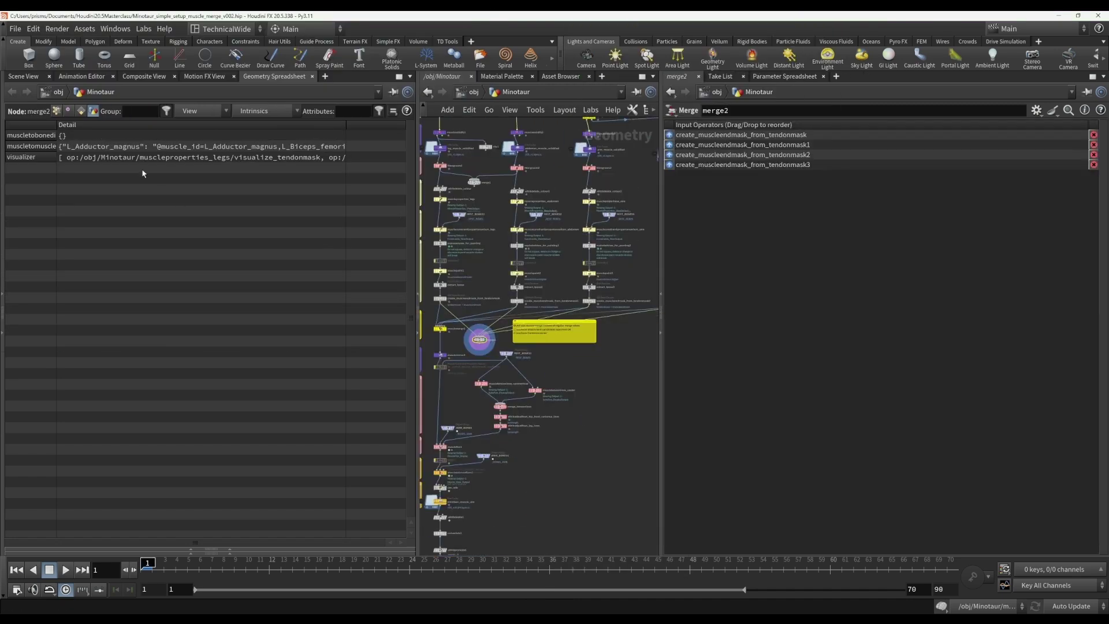
Inspect the regular merge's muscletomuscledict attribute and read its candidate entries in an enlarged window.
double_click(121, 148)
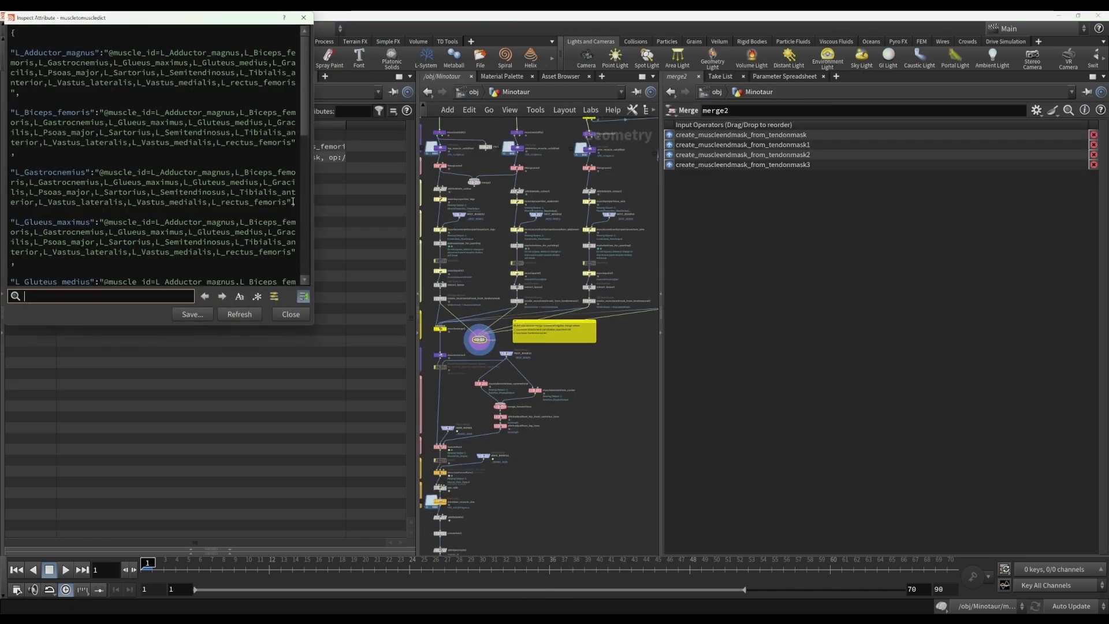
mouse_move(304, 109)
left_mouse_down()
mouse_move(302, 301)
mouse_move(294, 97)
left_mouse_up()
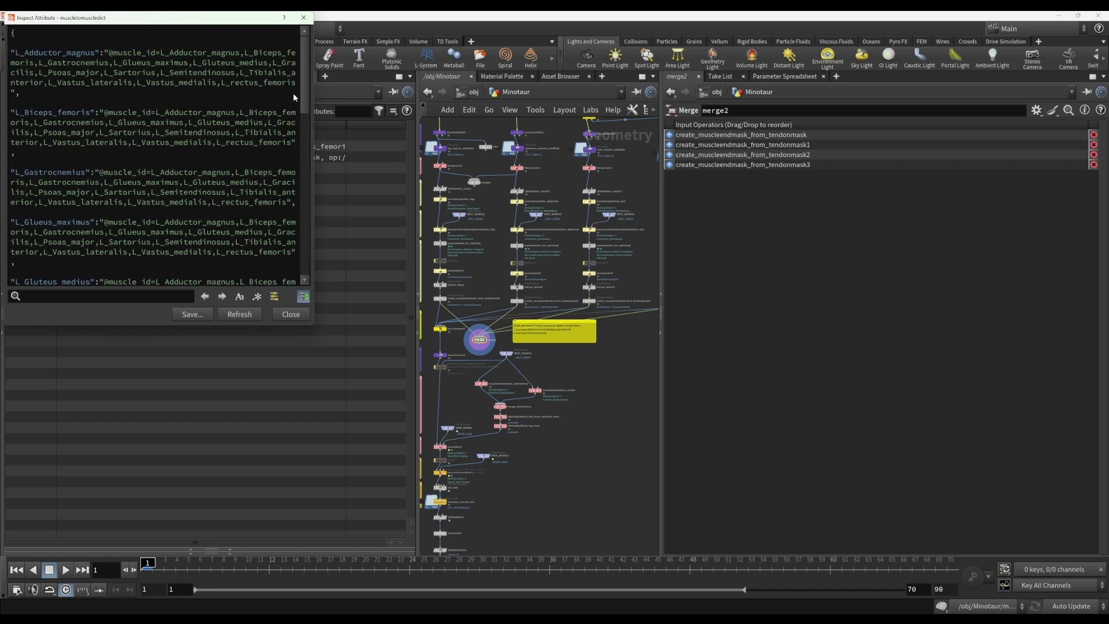
left_click_drag(313, 324, 450, 386)
scroll(439, 200, "down", 4)
scroll(440, 201, "down", 5)
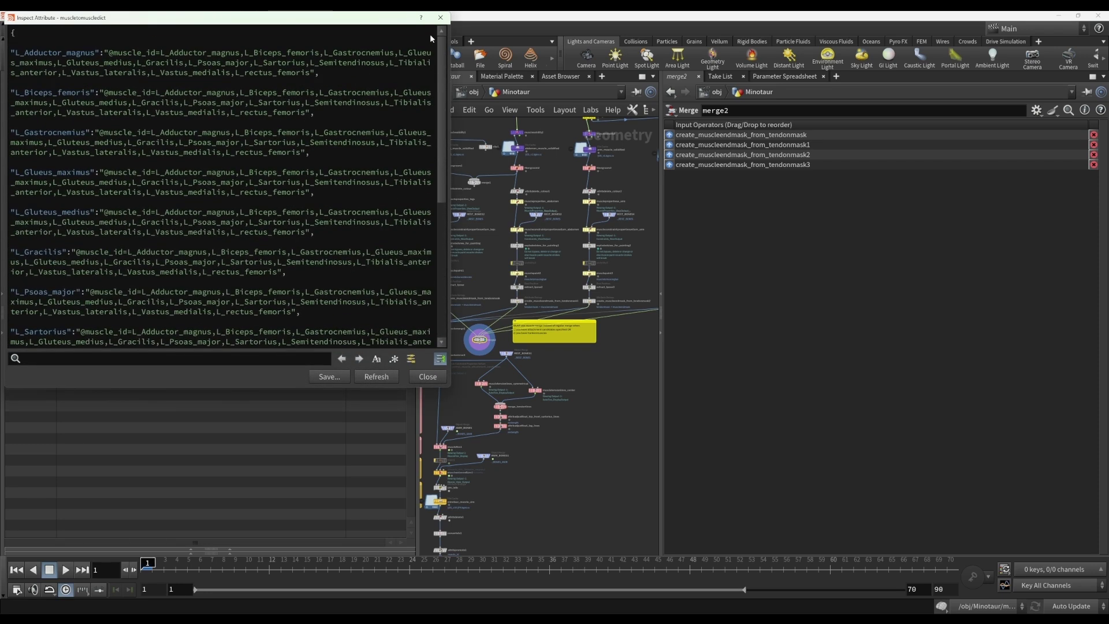
left_click(441, 17)
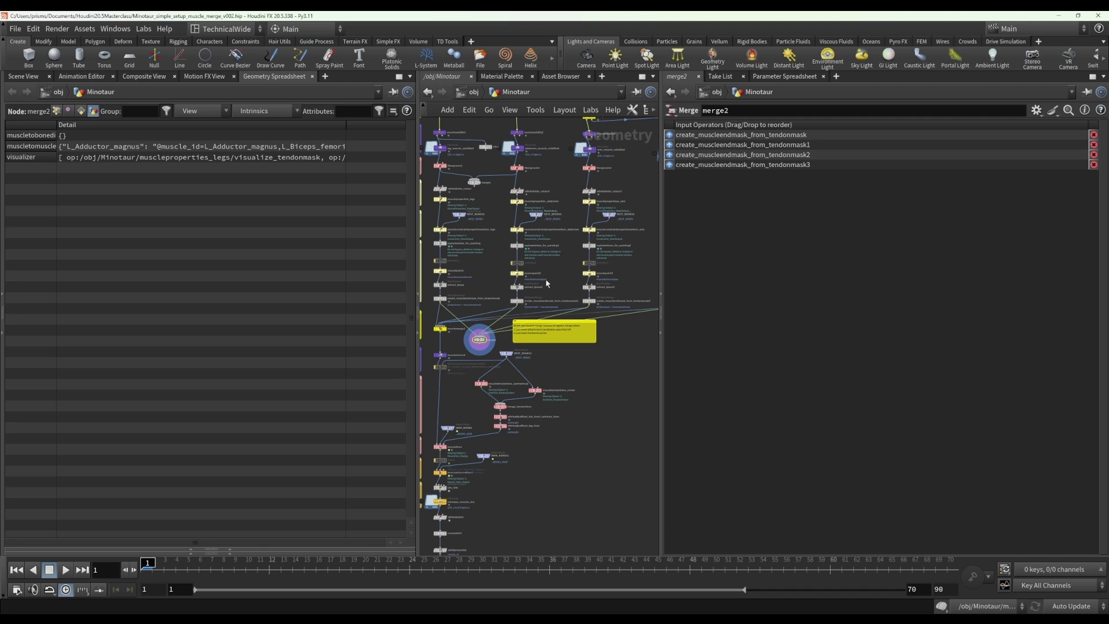
Delete the regular Merge node and display musclemerge1's merged muscles in the Scene View.
scroll(484, 347, "up", 5)
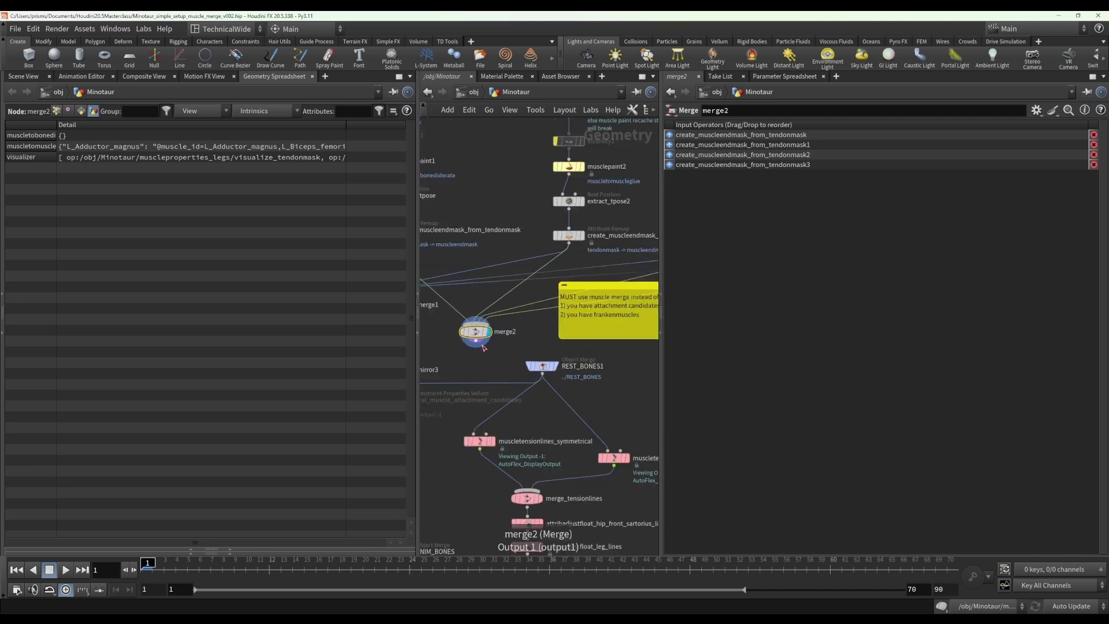
scroll(484, 347, "up", 2)
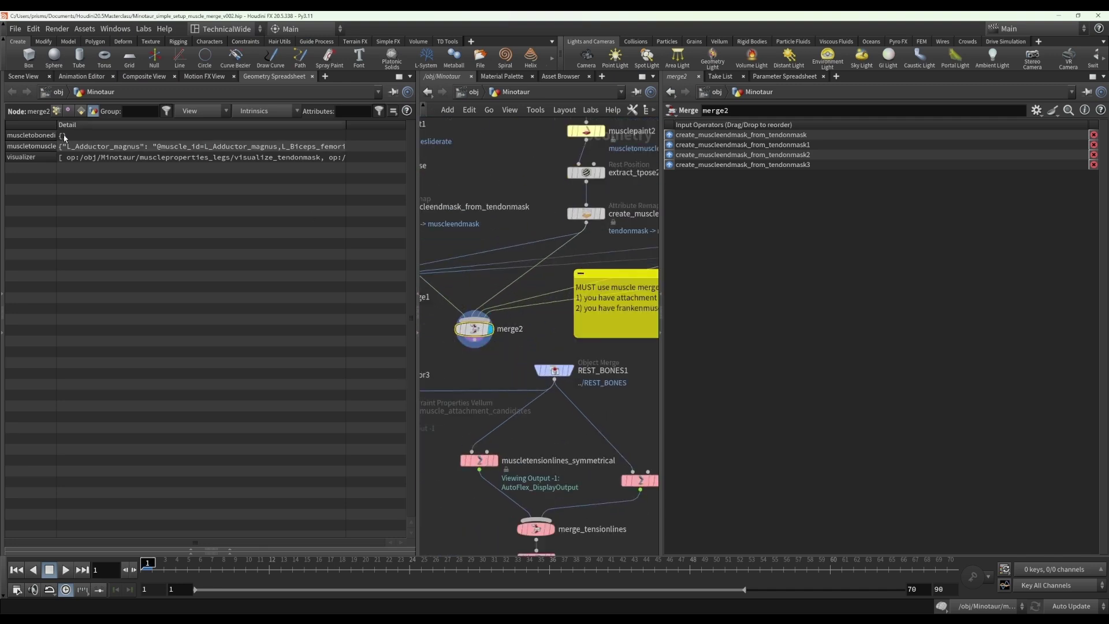
mouse_move(475, 338)
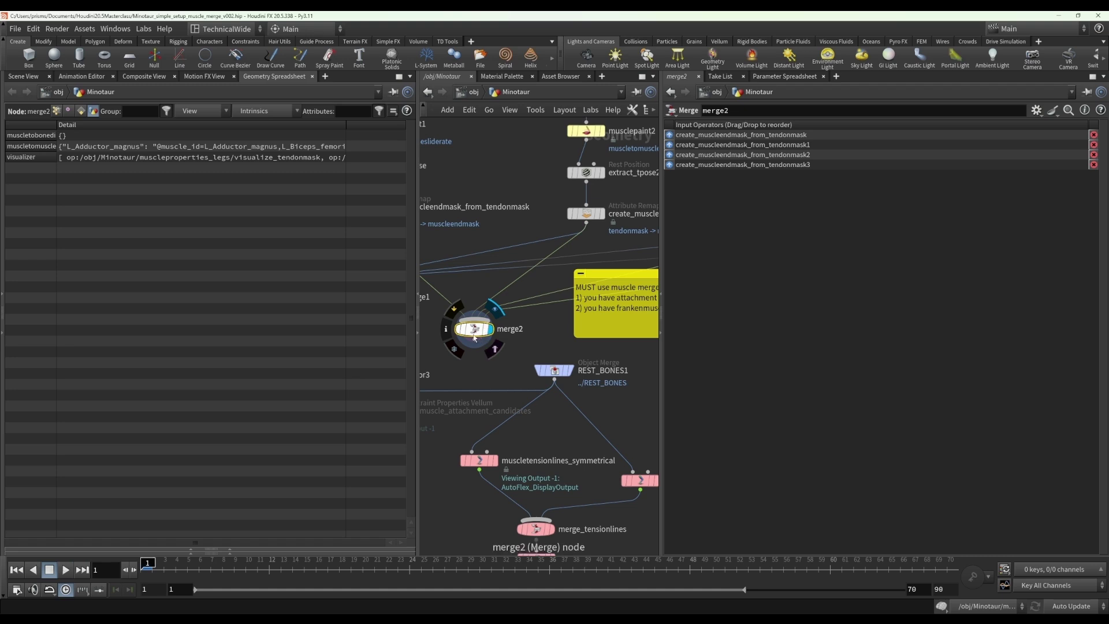
key("Delete")
middle_click_drag(473, 351, 603, 350)
left_click(502, 298)
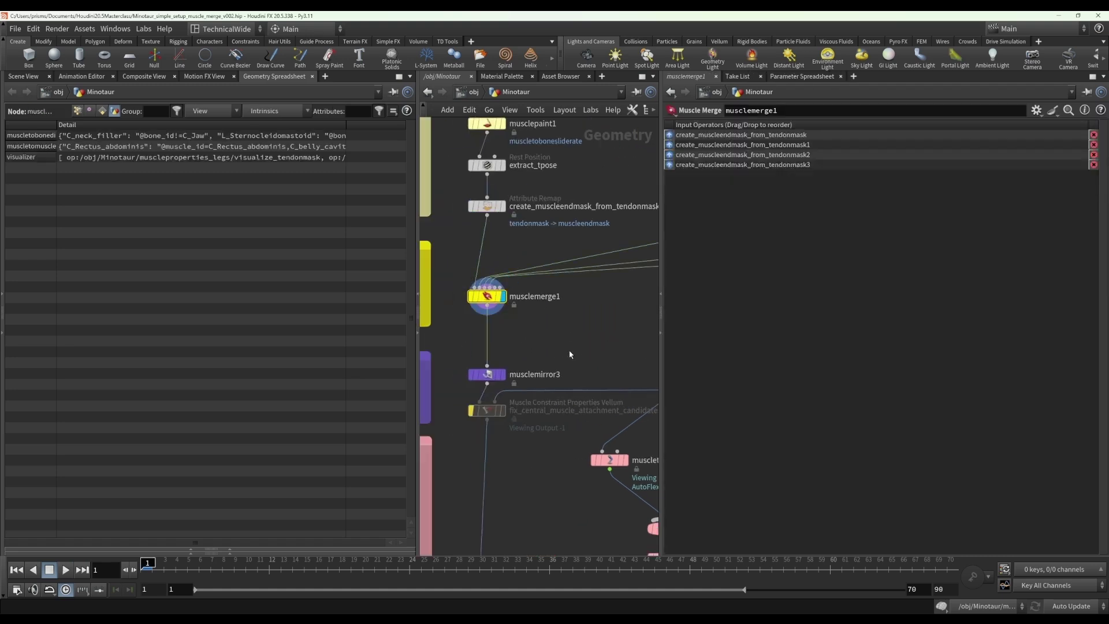
left_click(23, 76)
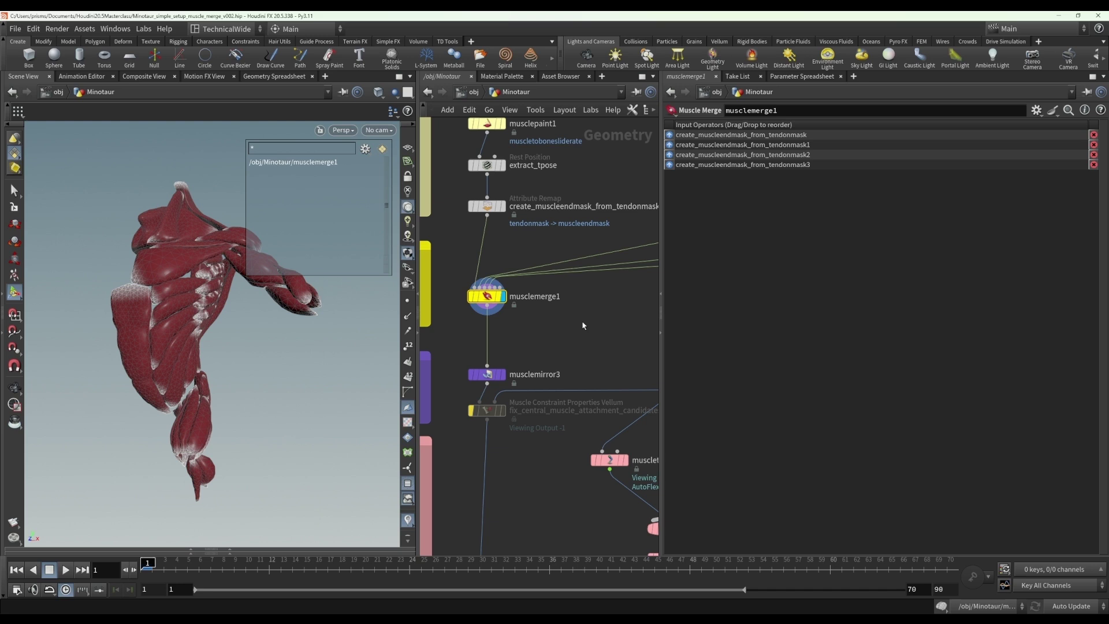
Select and display muscleconstraintpropertiesvellum_legs in the leg muscle branch to show its Muscle to Muscle settings.
scroll(583, 326, "down", 5)
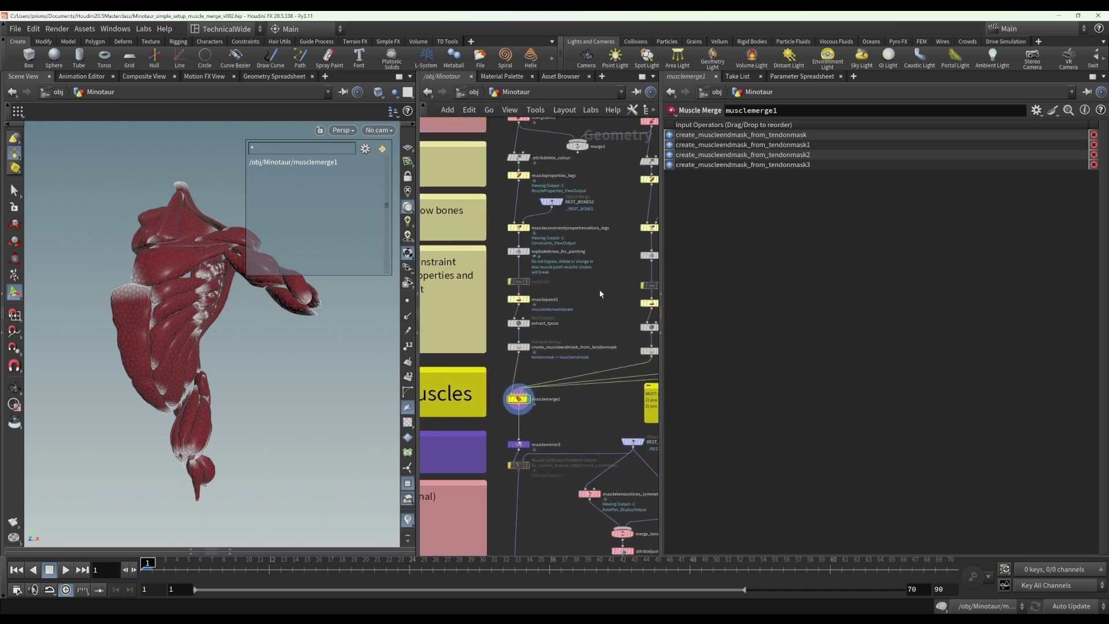
middle_click_drag(599, 289, 557, 421)
scroll(566, 408, "down", 2)
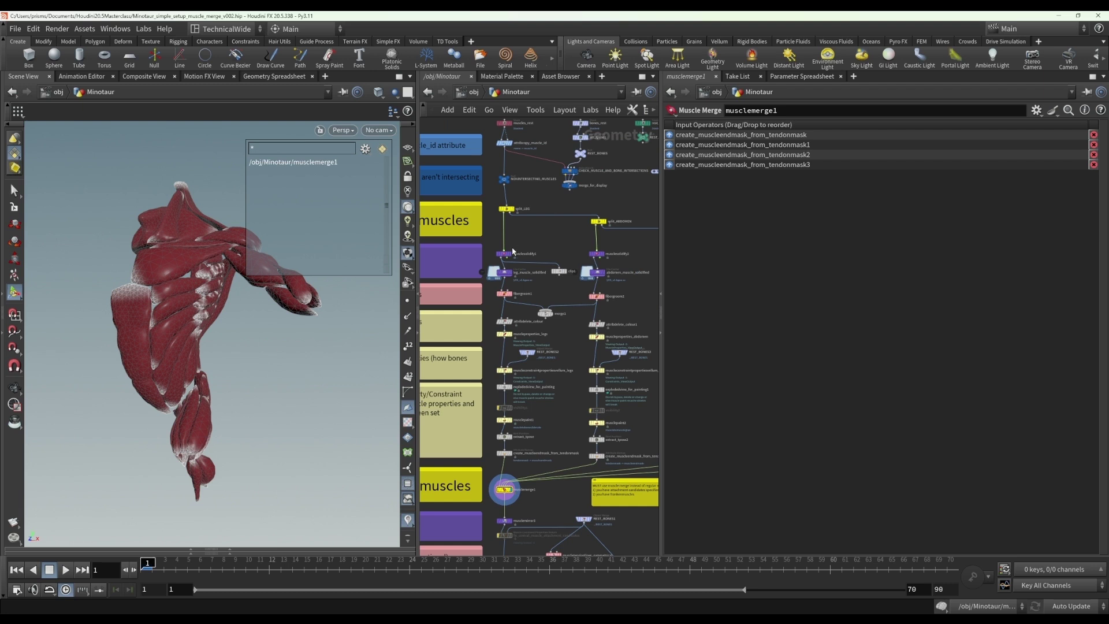
middle_click_drag(623, 260, 564, 291)
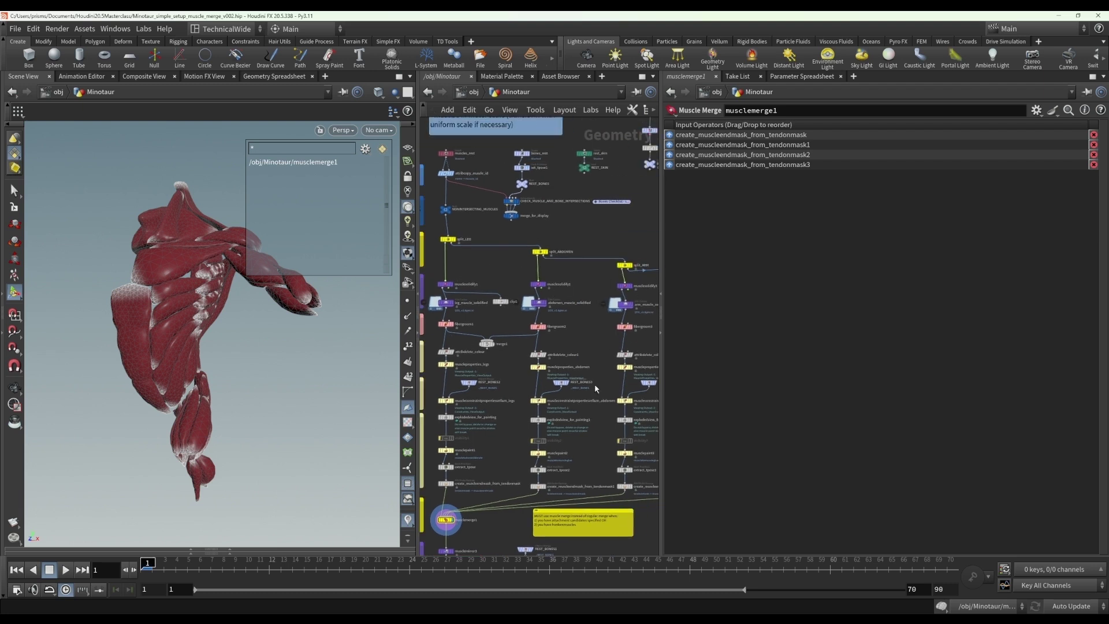
scroll(508, 438, "up", 5)
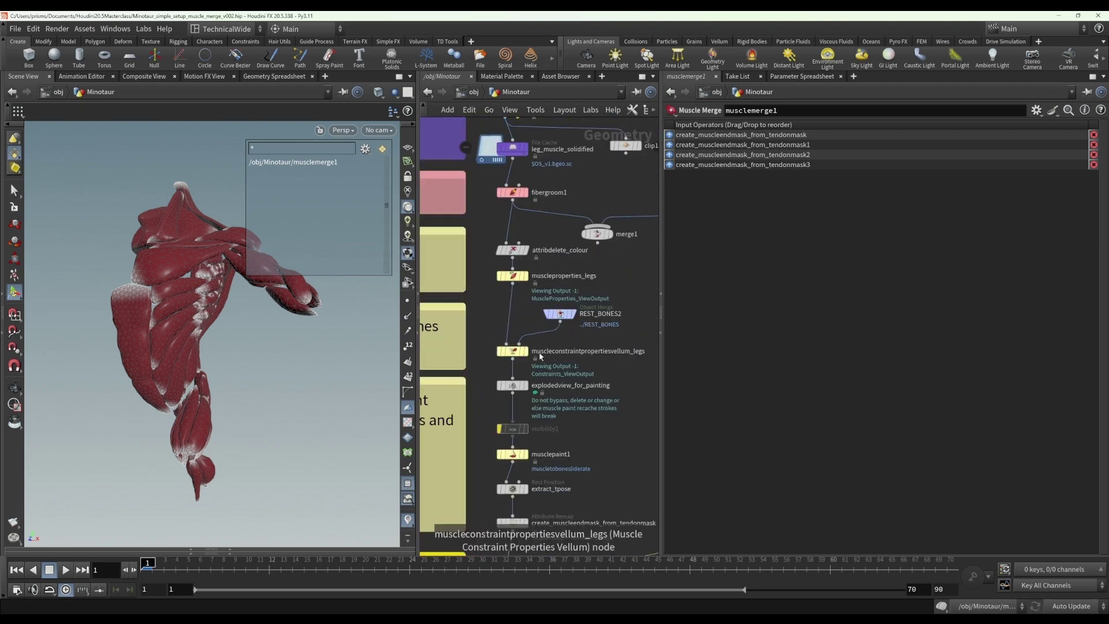
left_click(518, 357)
left_click(517, 357)
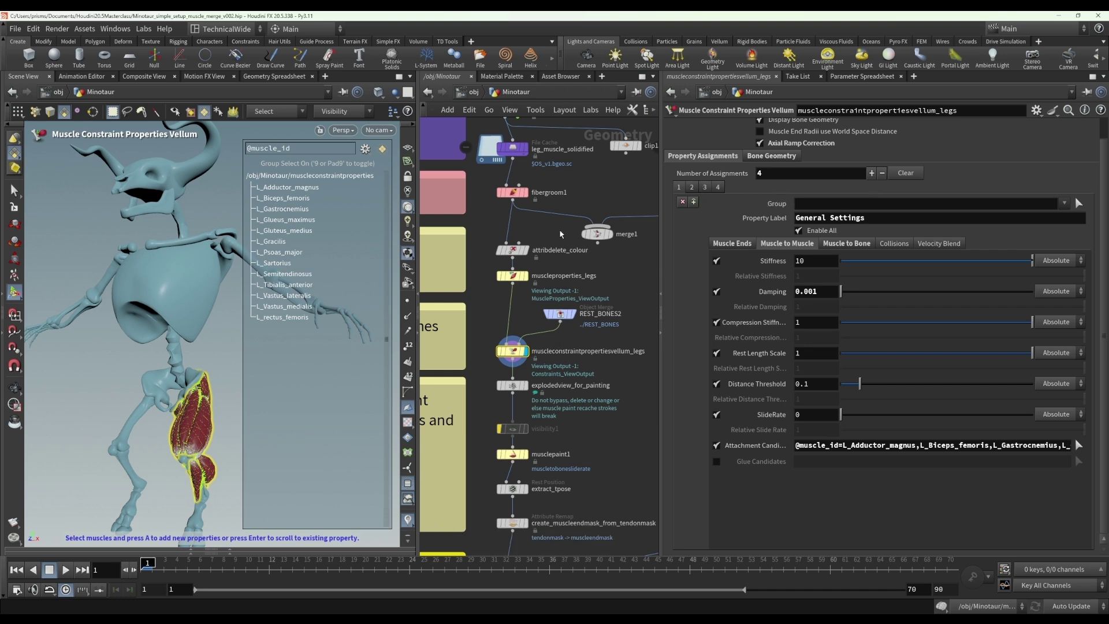
Duplicate muscleconstraintpropertiesvellum_legs twice and wire the two copies in series after the original.
middle_click_drag(558, 233, 588, 308)
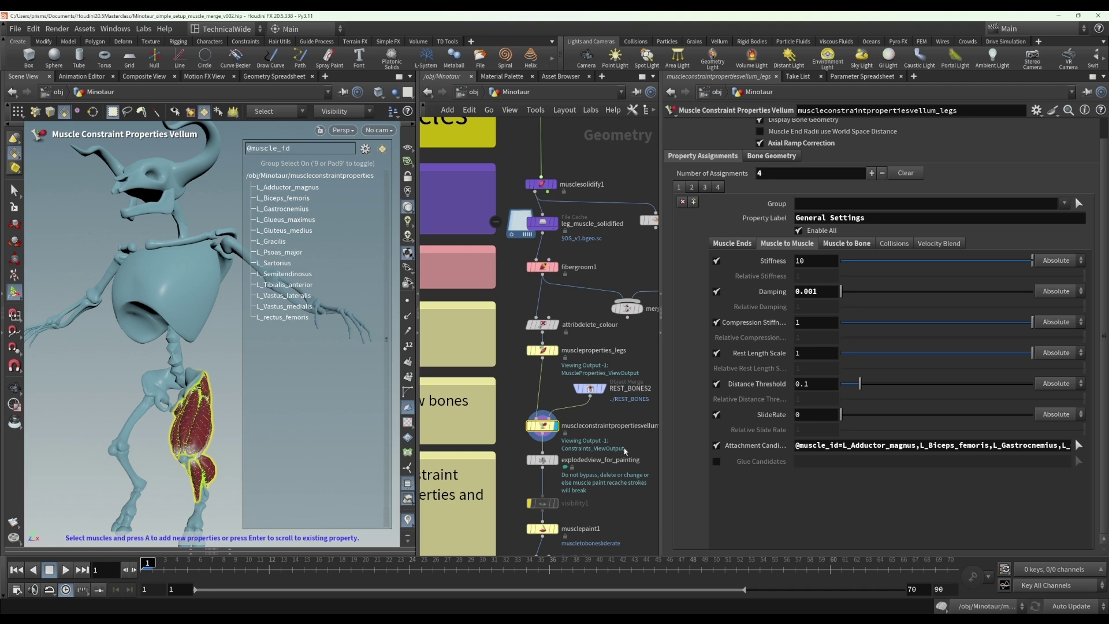
middle_click_drag(568, 448, 526, 317)
left_click_drag(505, 299, 564, 328, "alt")
left_click(564, 328)
left_click(500, 302)
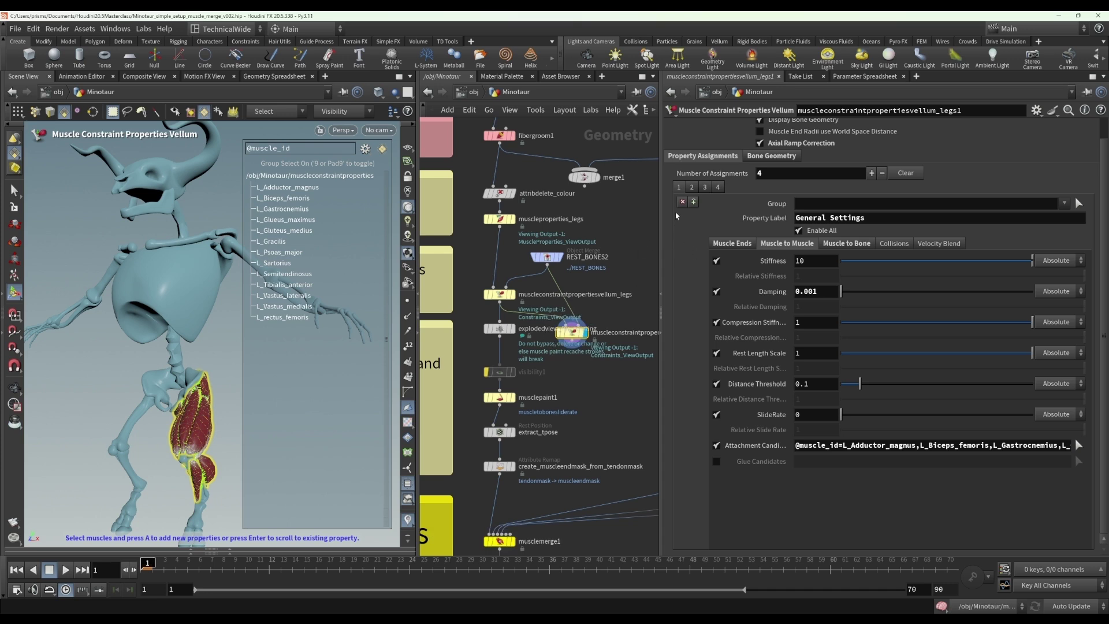
left_click_drag(572, 333, 583, 383, "alt")
left_click(577, 375)
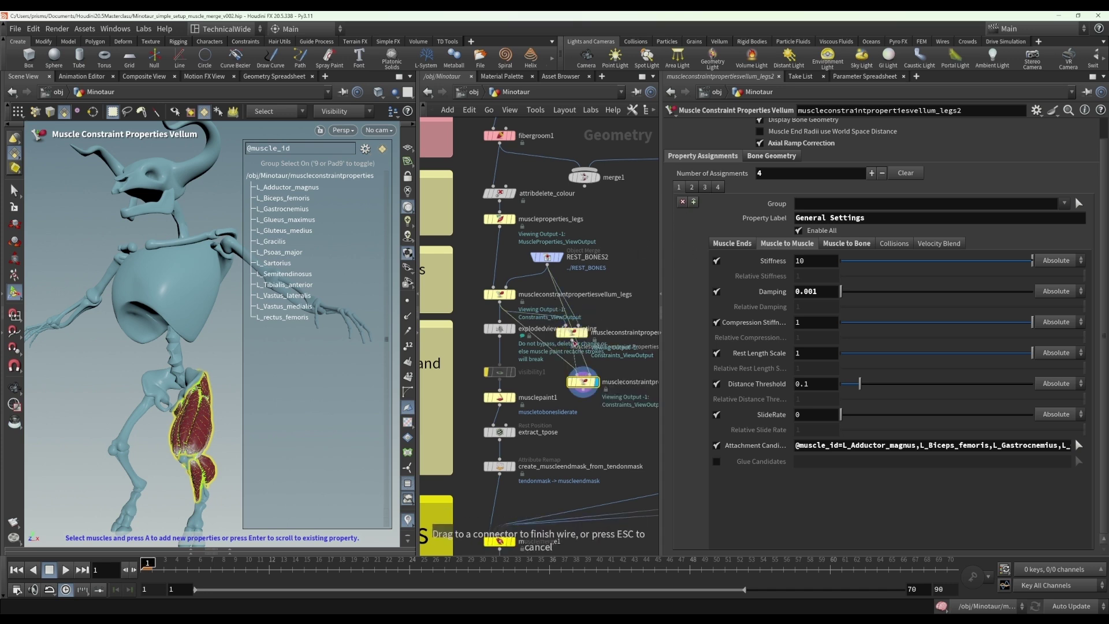
left_click(573, 341)
middle_click_drag(618, 335, 573, 345)
left_click(573, 306)
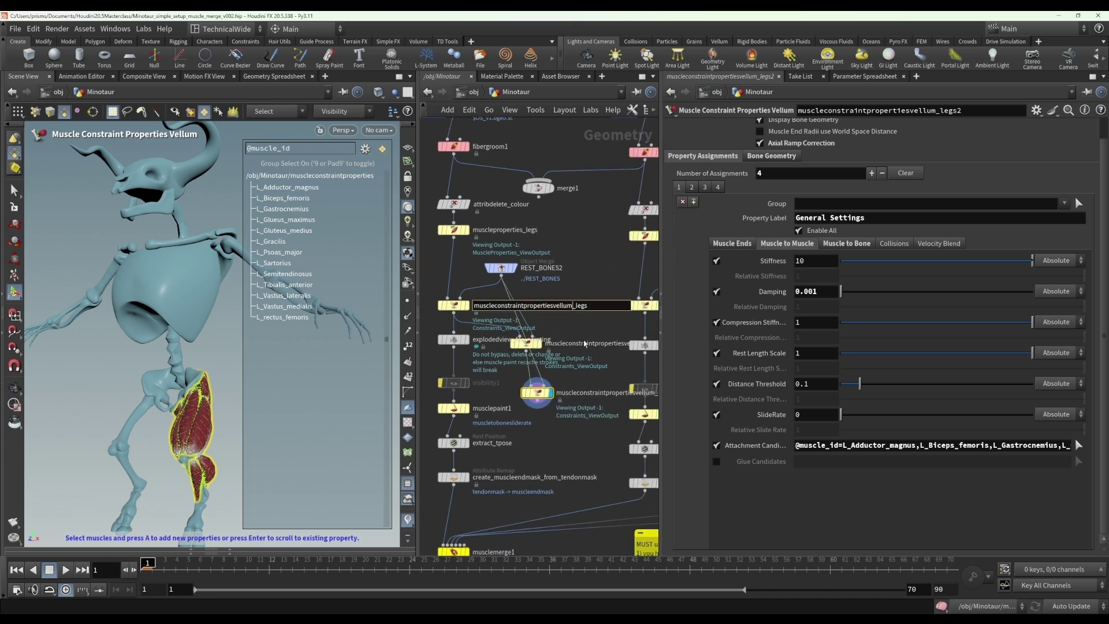
left_click(584, 343)
Disable the Attachment Candidates override in General Settings of both copied leg constraint property nodes.
left_click(535, 392)
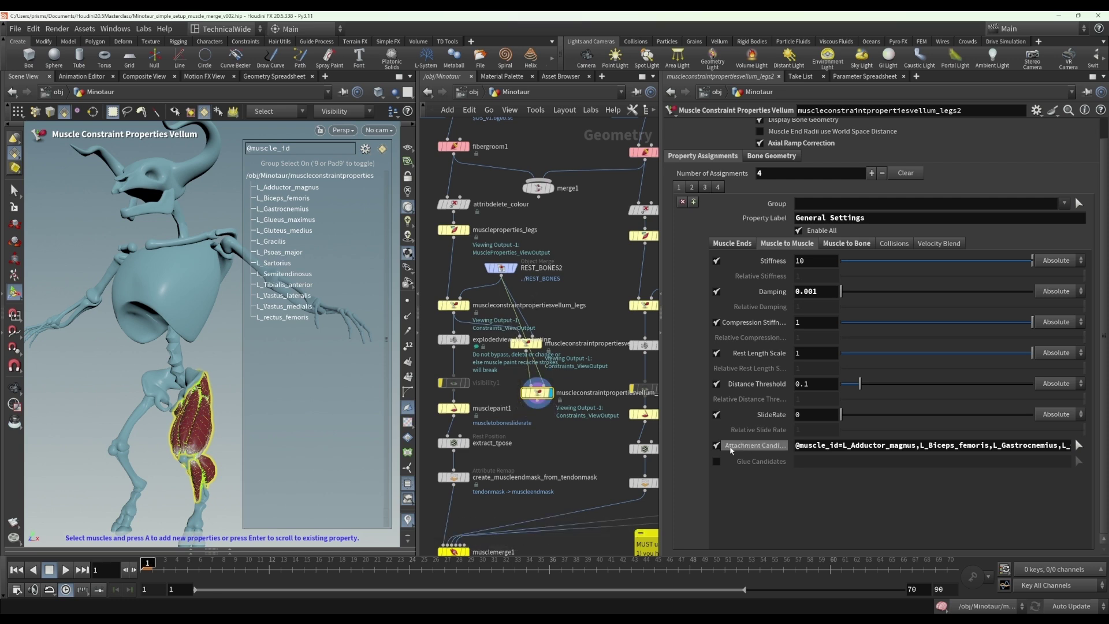
left_click(716, 446)
left_click(527, 345)
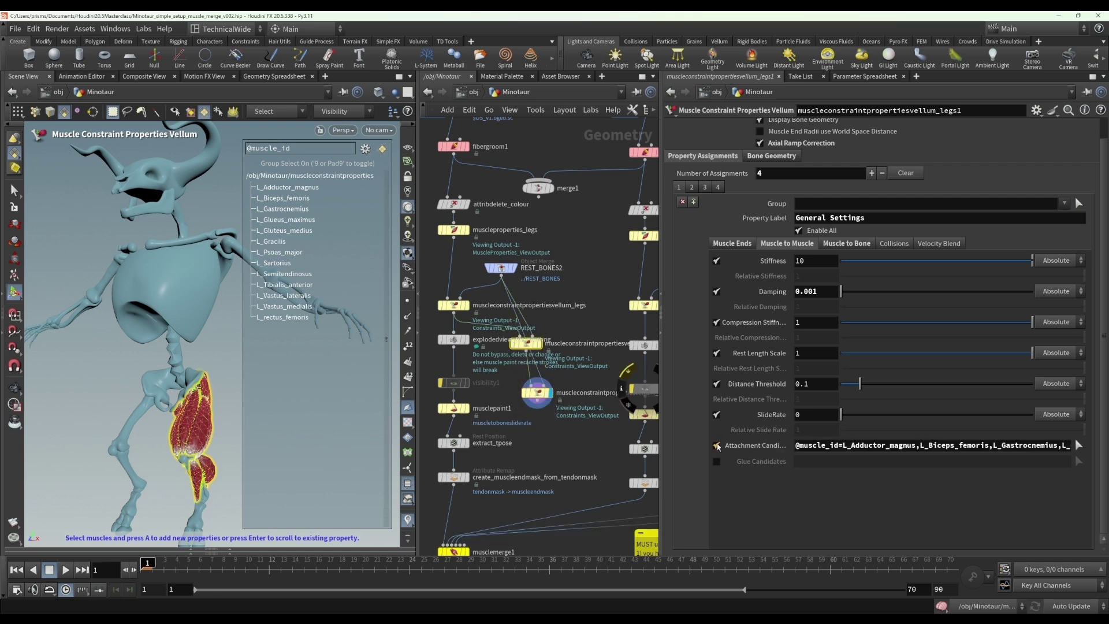
left_click(717, 446)
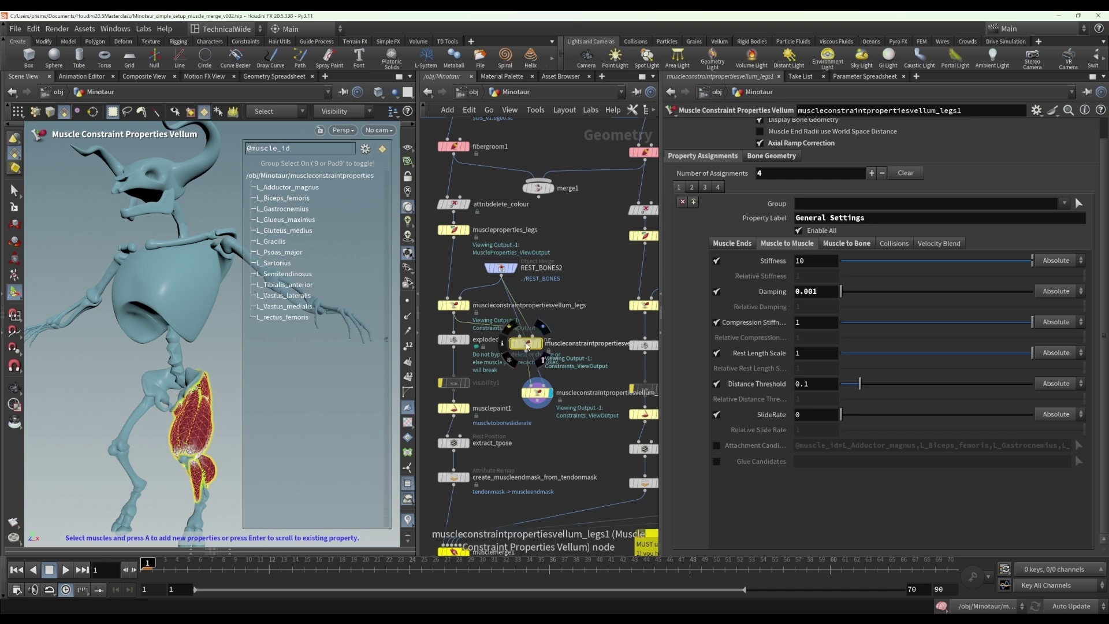
Compare the Muscle to Muscle attachment candidate settings of the original leg constraint properties node and its two copies.
left_click(454, 305)
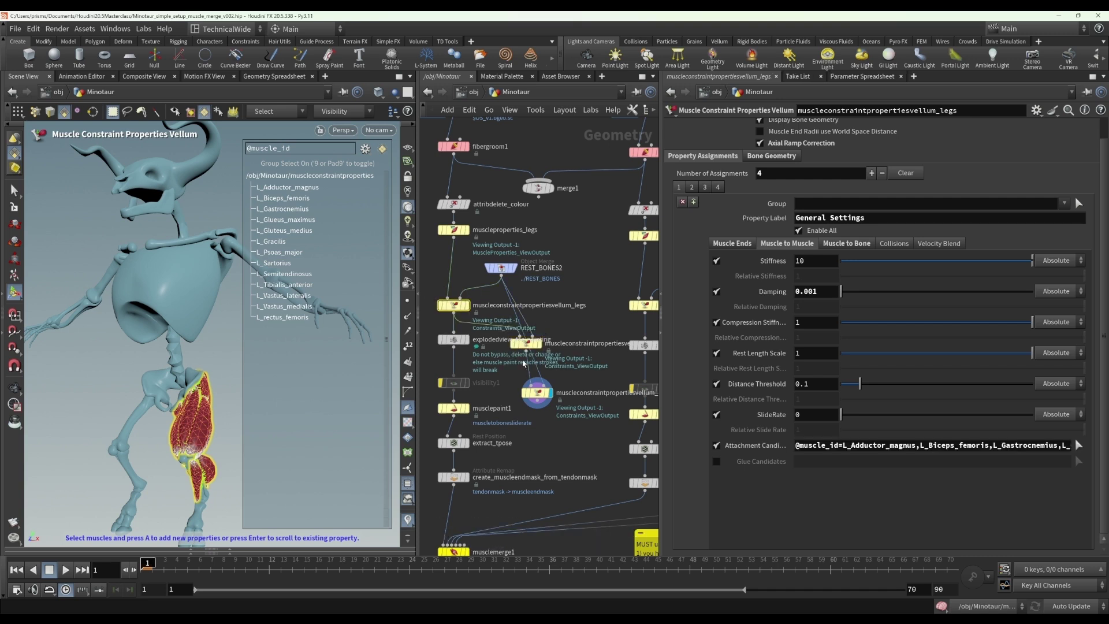
double_click(586, 306)
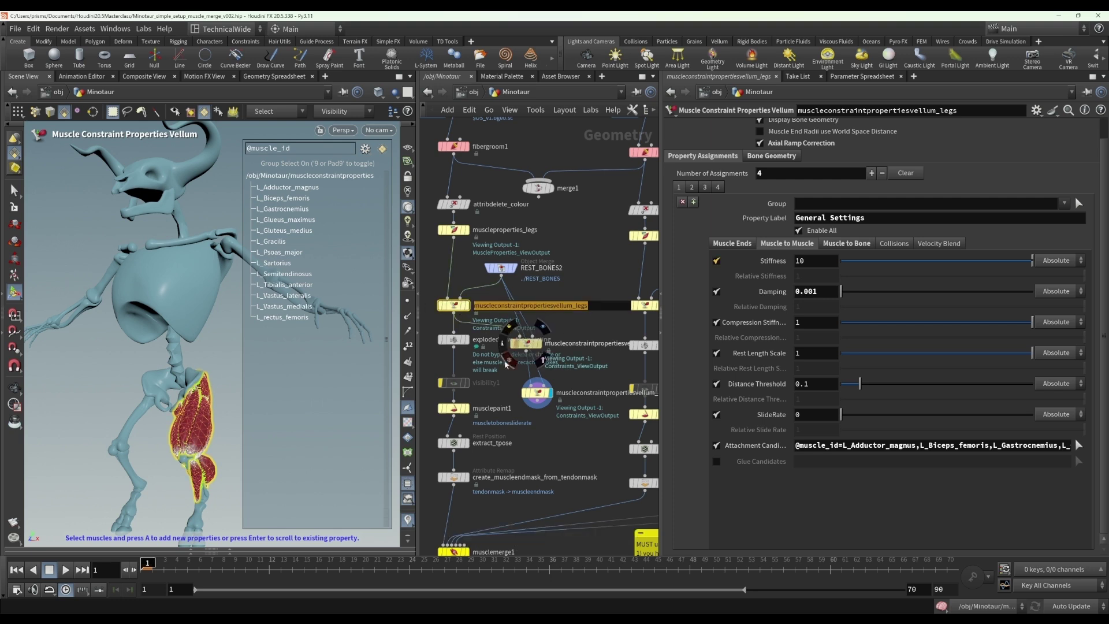
left_click(541, 345)
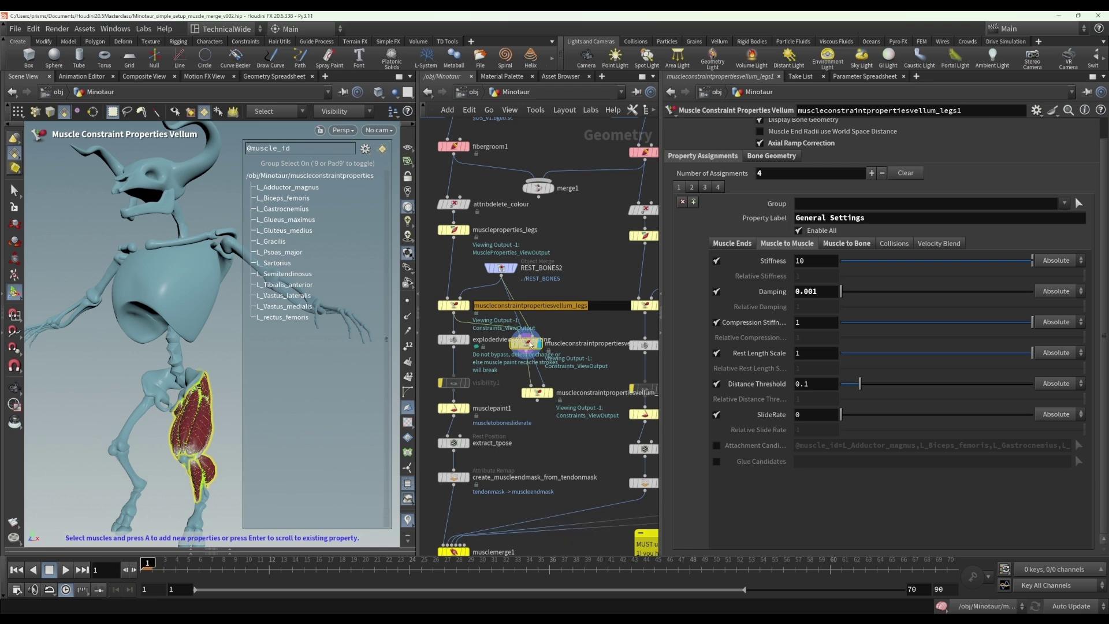
left_click(457, 305)
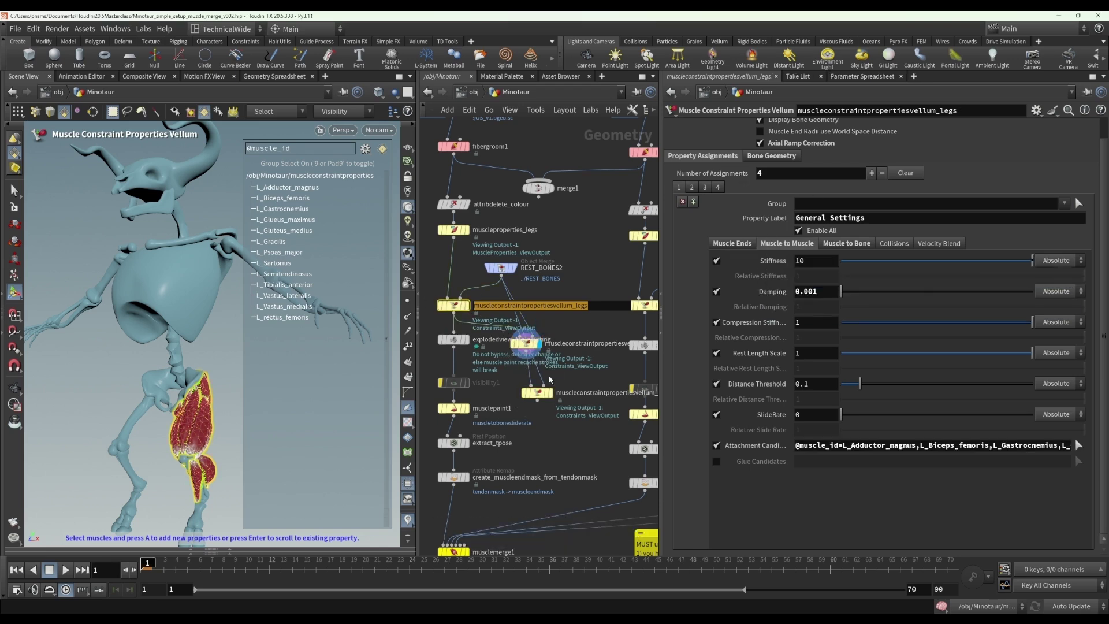
left_click(547, 394)
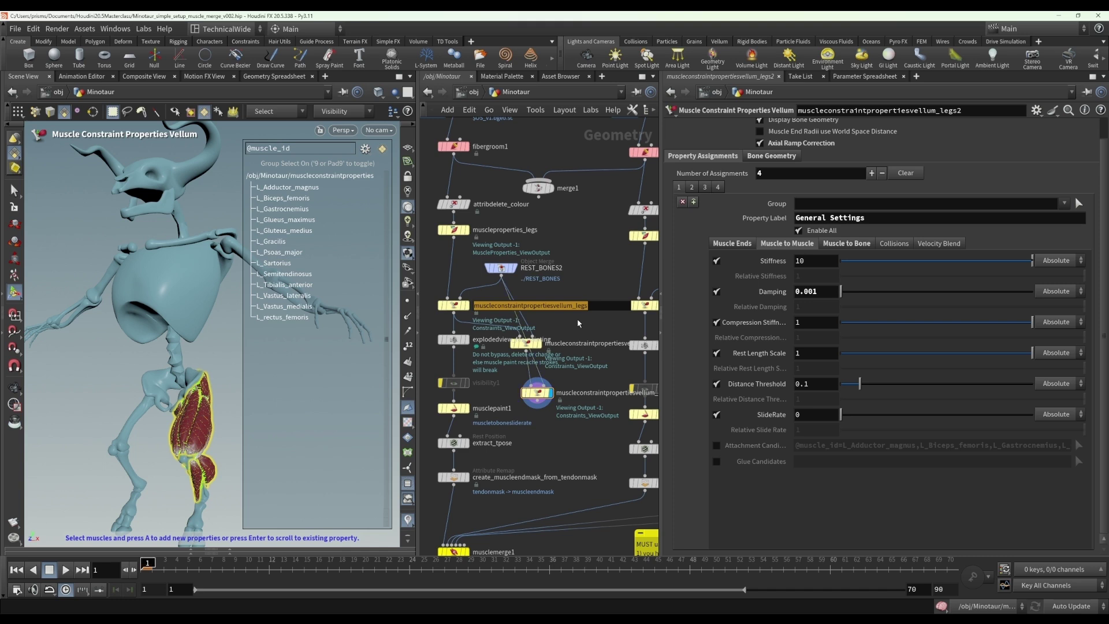
left_click(453, 306)
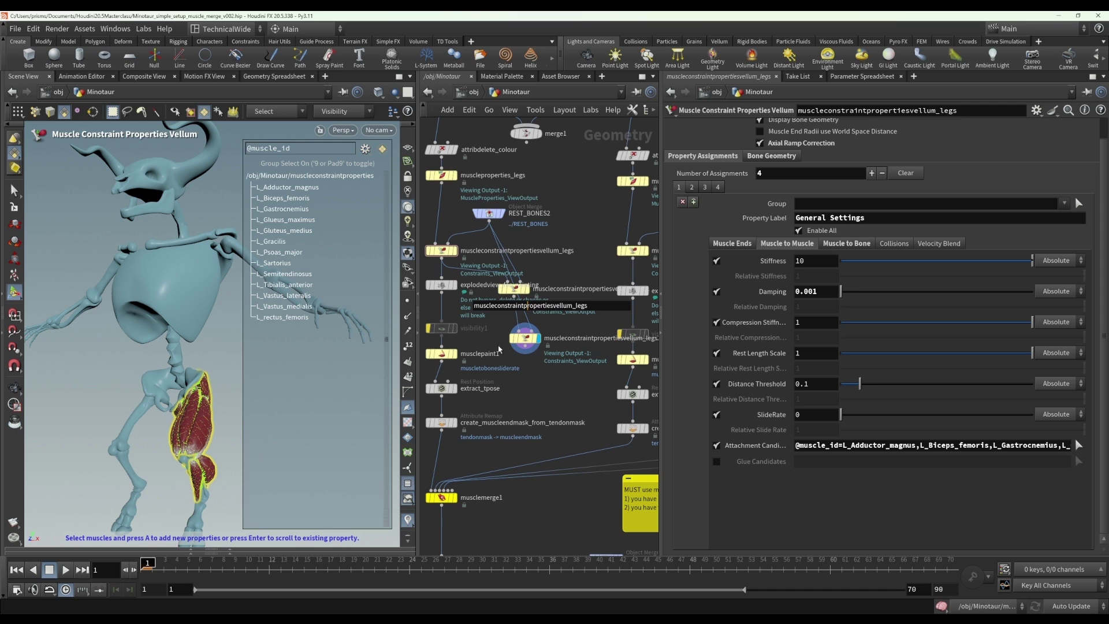
Select musclemerge1 and examine the muscle branches feeding its inputs.
middle_click_drag(544, 409, 557, 382)
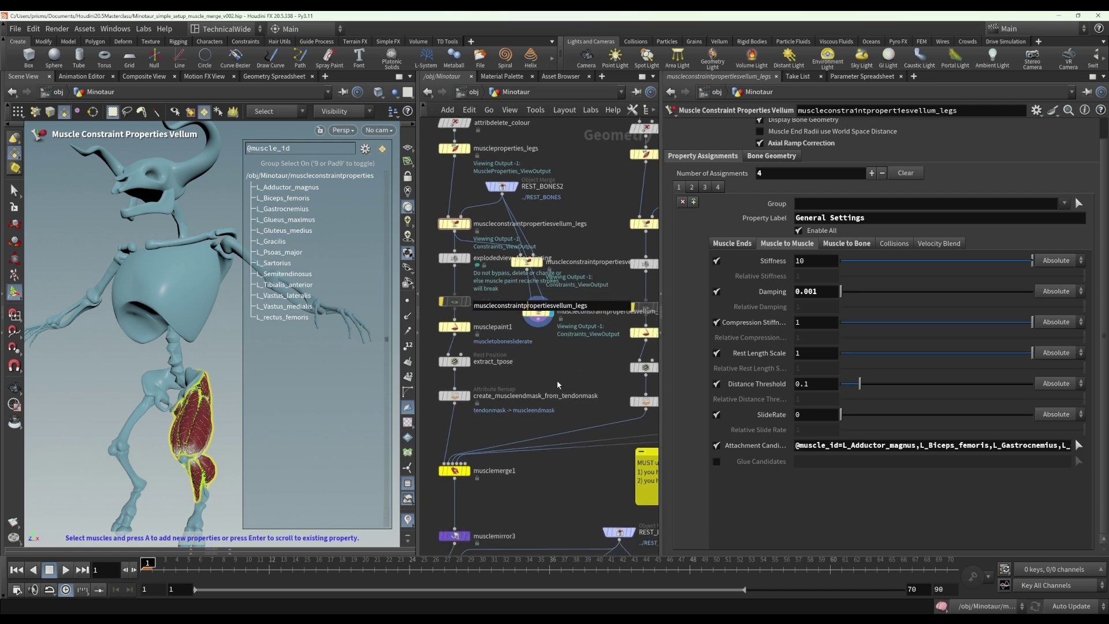
left_click(446, 471)
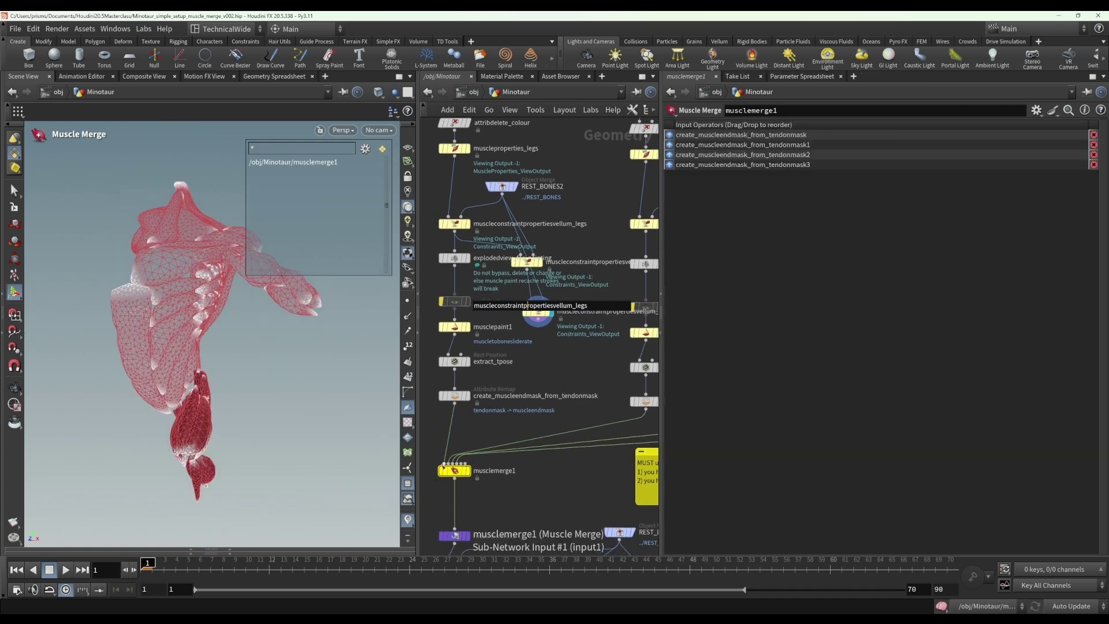
left_click(516, 499)
left_click(460, 477)
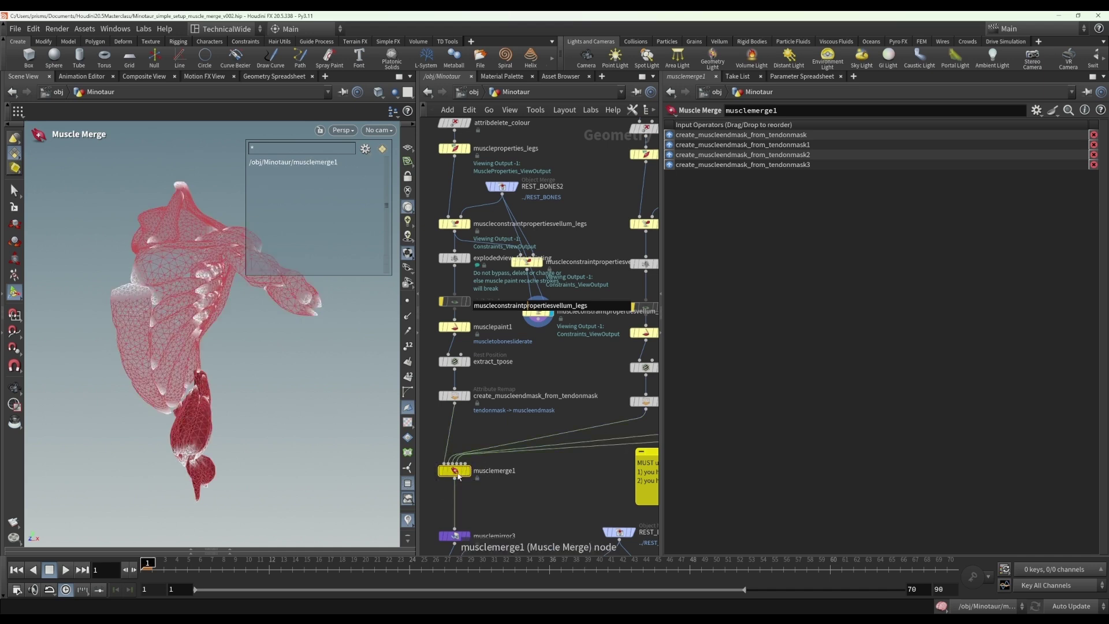
Duplicate musclemerge1 and rewire the copy to take musclemerge1 and create_muscleendmask_from_tendonmask2, leaving the original only its first two branches.
left_click_drag(458, 474, 487, 505, "alt")
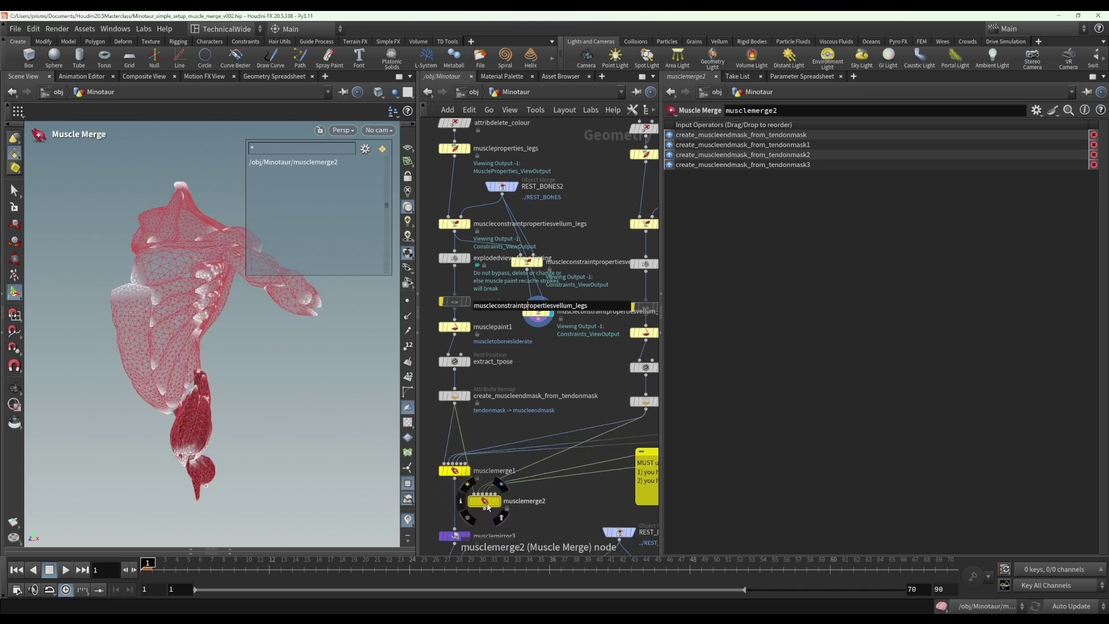
left_click(559, 484)
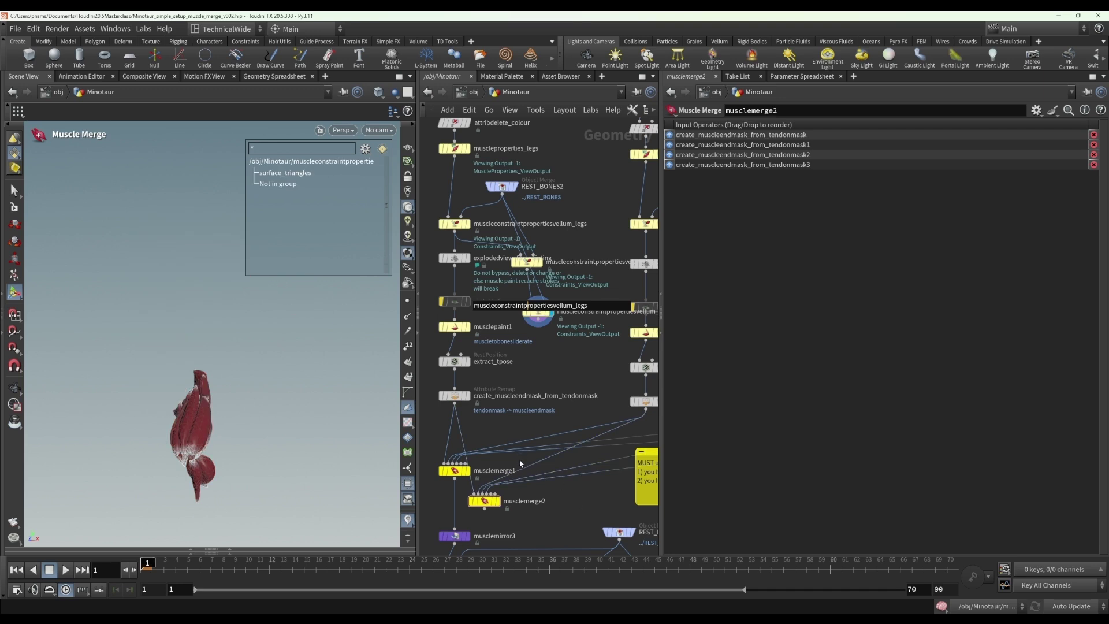
key("Delete")
left_click(477, 497)
left_click(564, 454)
key("Delete")
left_click_drag(485, 492, 485, 491)
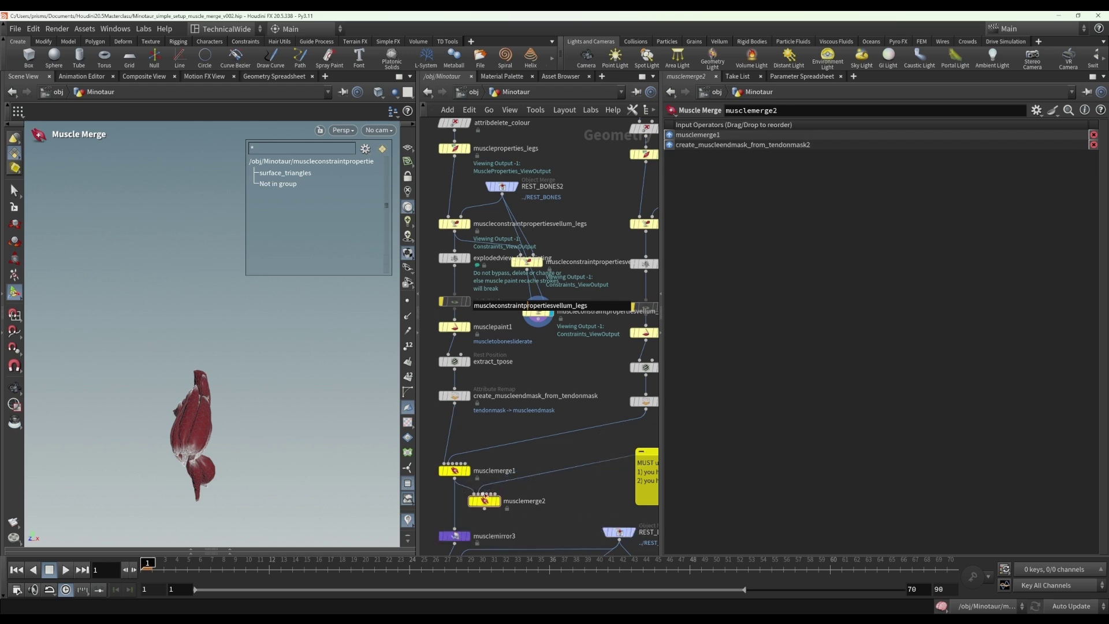
Connect create_muscleendmask_from_tendonmask3 as the third input of musclemerge2 and display that node's output in the viewport.
scroll(515, 460, "down", 4)
middle_click_drag(635, 454, 511, 438)
scroll(511, 437, "down", 4)
left_click(597, 427)
middle_click_drag(584, 467, 647, 451)
scroll(515, 442, "up", 9)
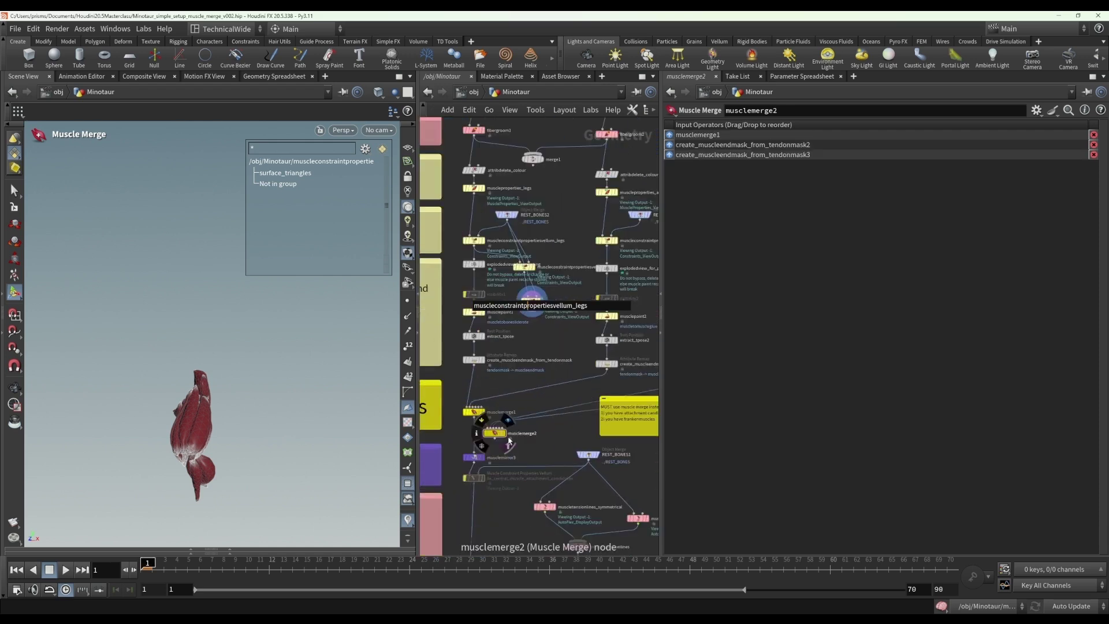
middle_click_drag(550, 446, 595, 464)
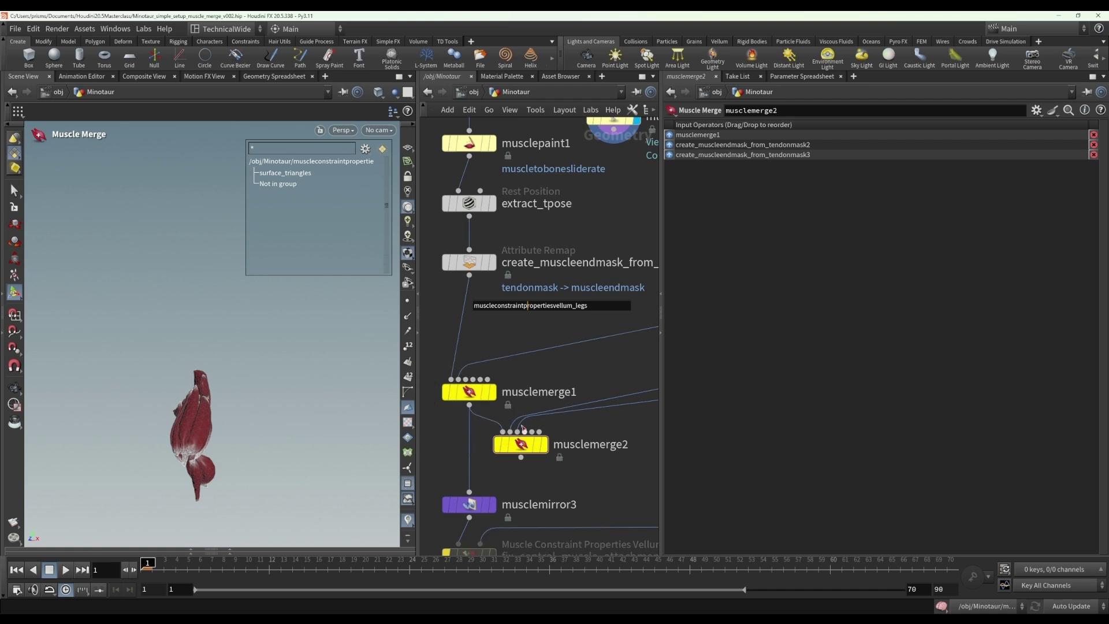
left_click(546, 446)
scroll(554, 405, "down", 2)
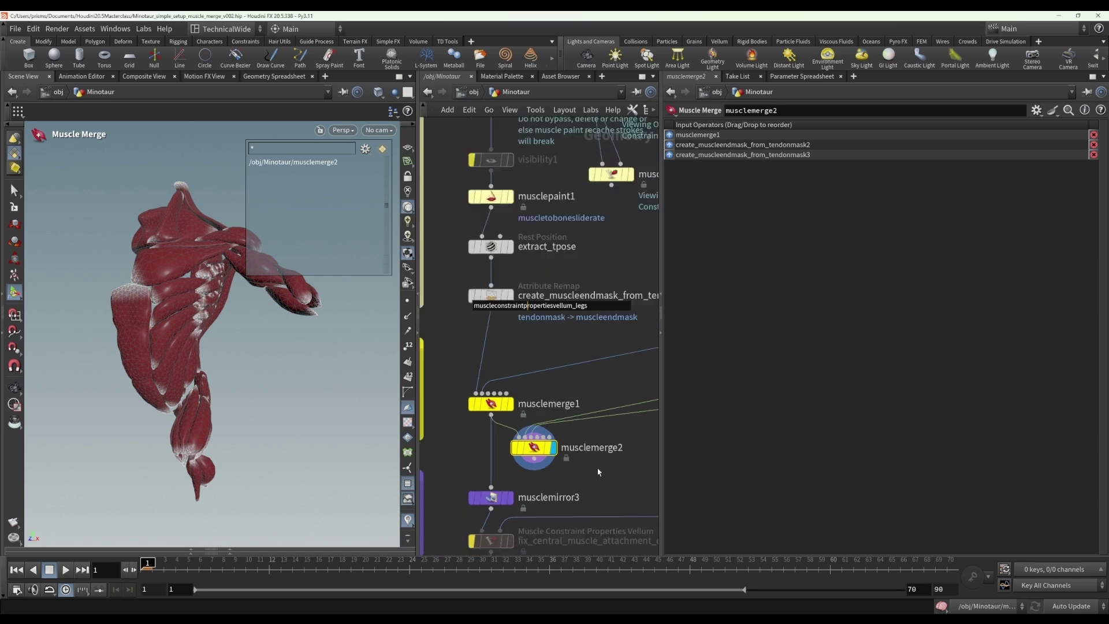